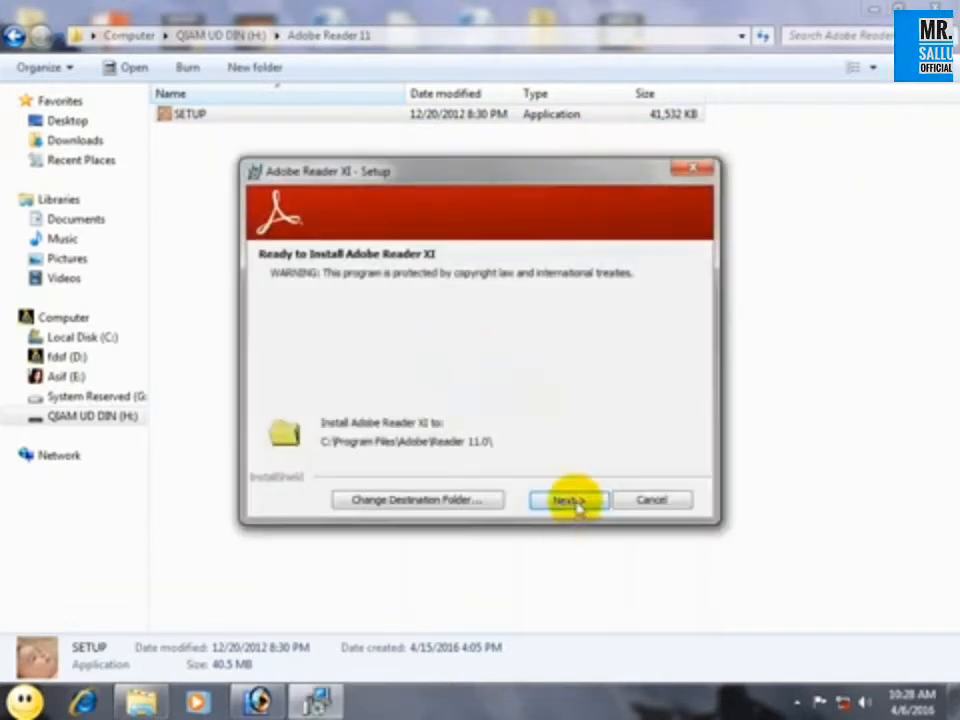
Start installing Adobe Reader XI to its default destination folder and go back to the main folder of drive H:.
click(576, 503)
click(573, 501)
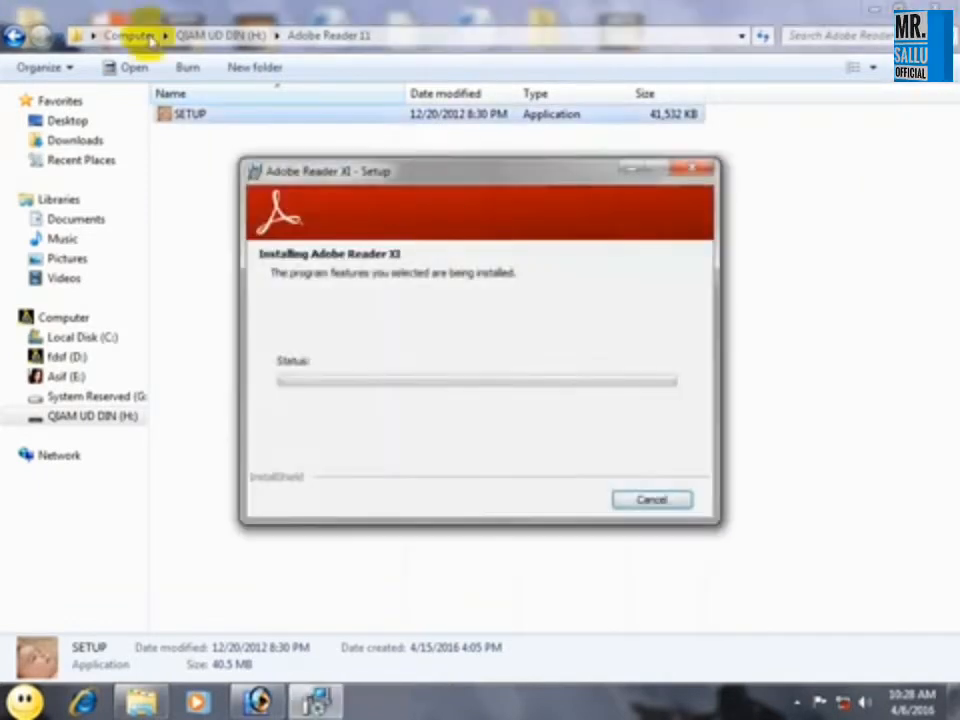
click(15, 37)
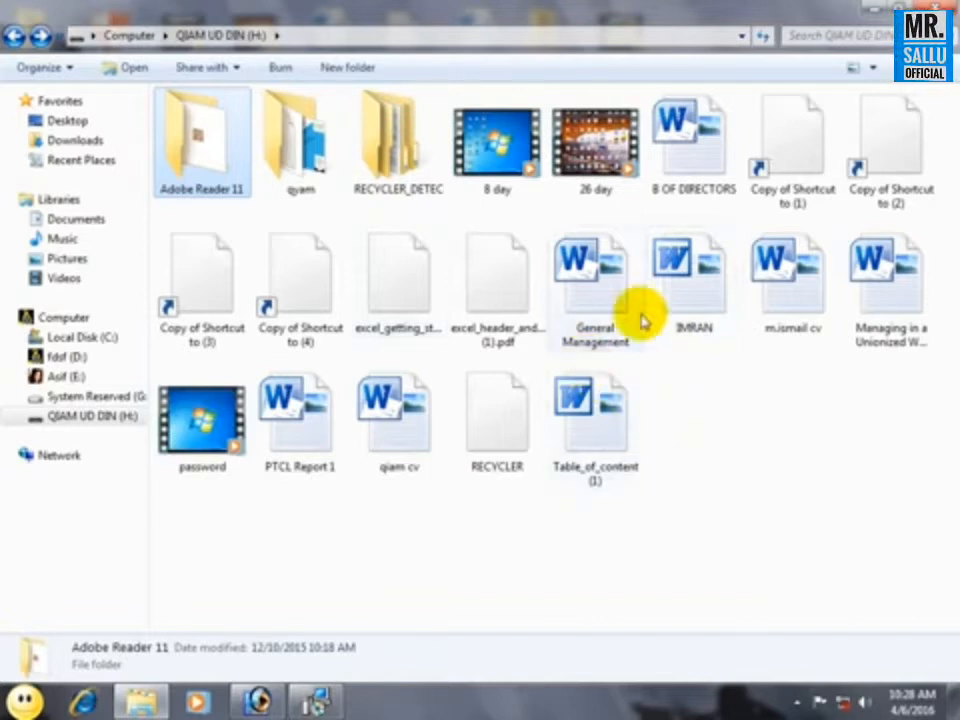
Copy excel_getting_started.pdf and excel_header_and_footer (1).pdf from drive H:.
click(541, 352)
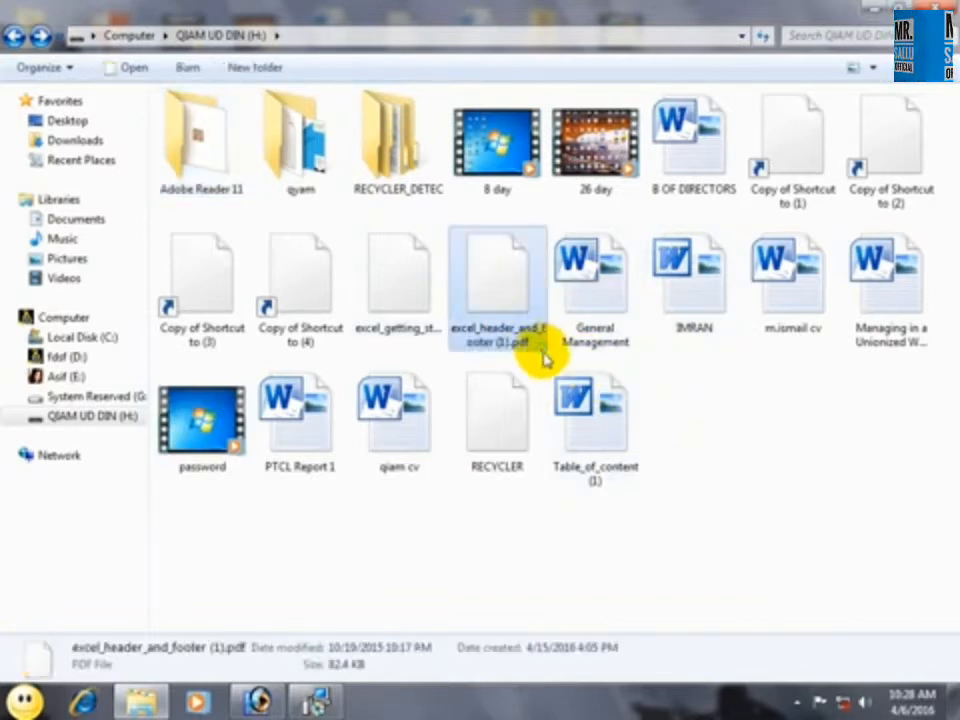
right_click(545, 360)
click(735, 411)
drag(489, 359, 416, 285)
right_click(491, 356)
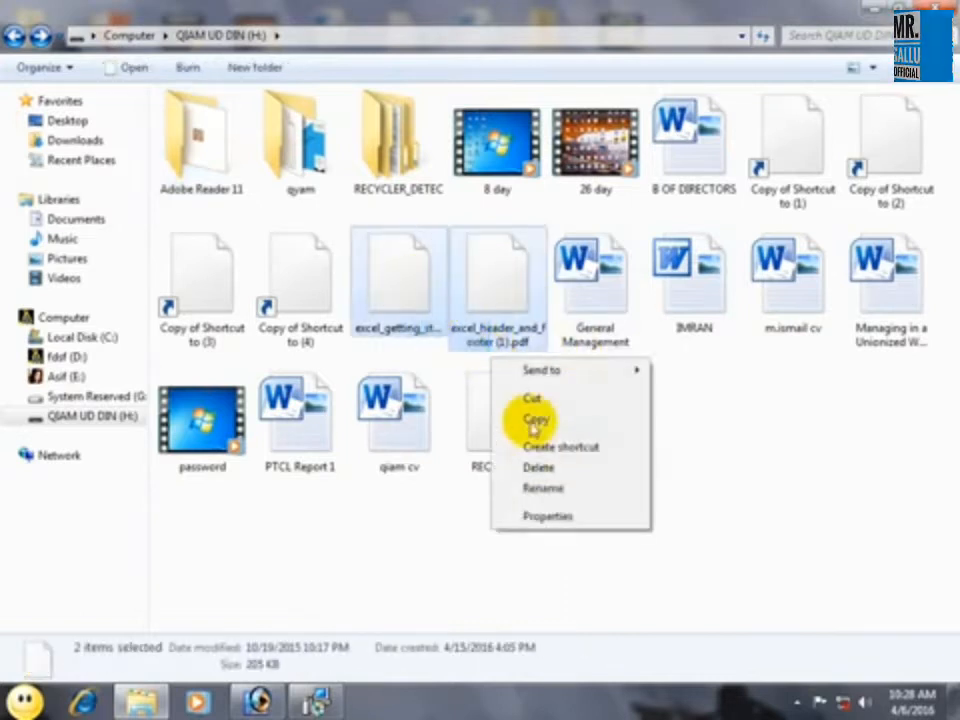
click(537, 420)
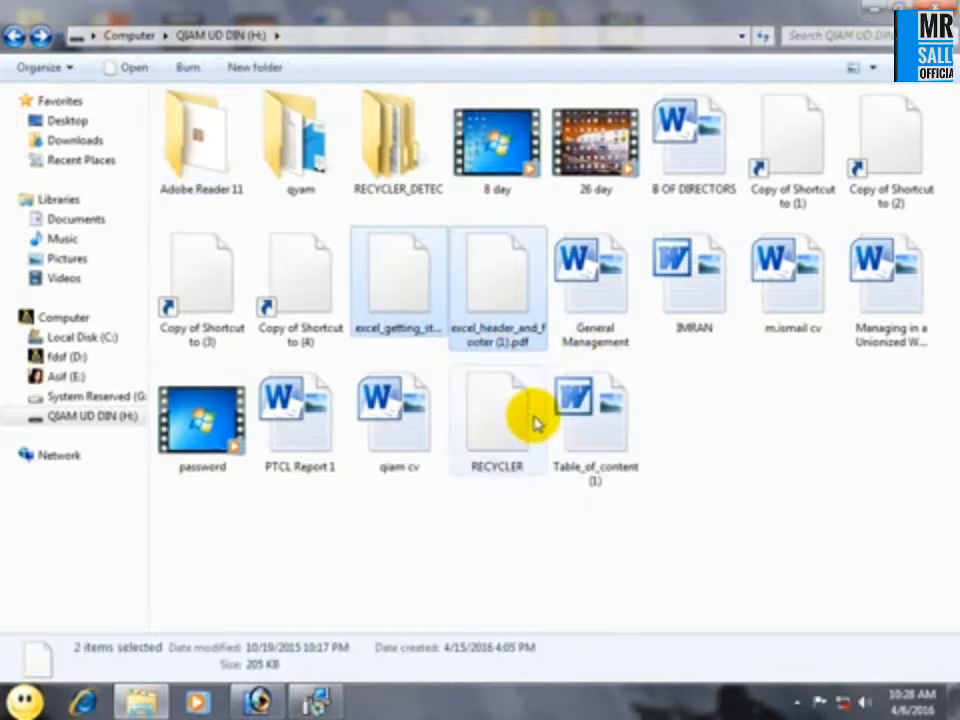
Reselect excel_getting_started.pdf and excel_header_and_footer (1).pdf, and copy them onto the desktop.
click(707, 446)
click(421, 293)
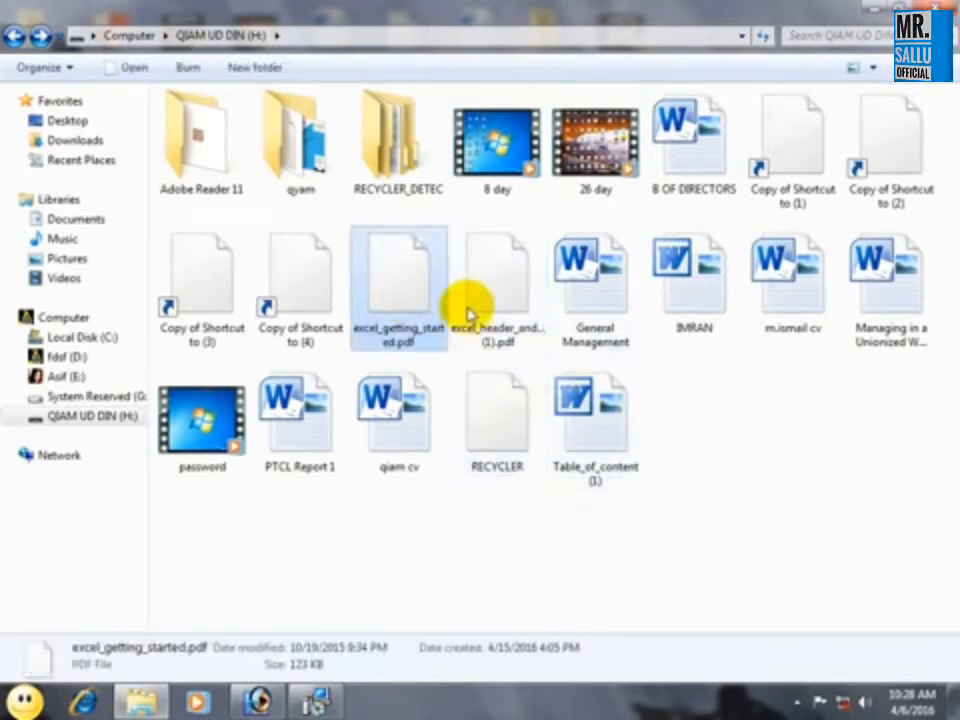
ctrl+click(497, 282)
right_click(497, 282)
click(545, 340)
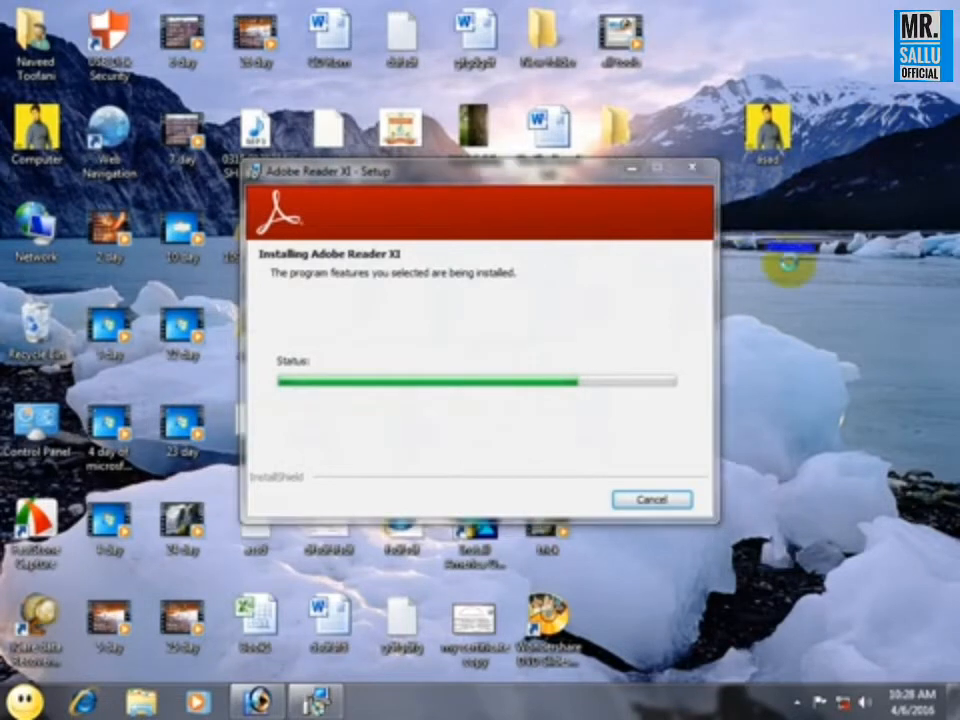
right_click(788, 262)
click(776, 298)
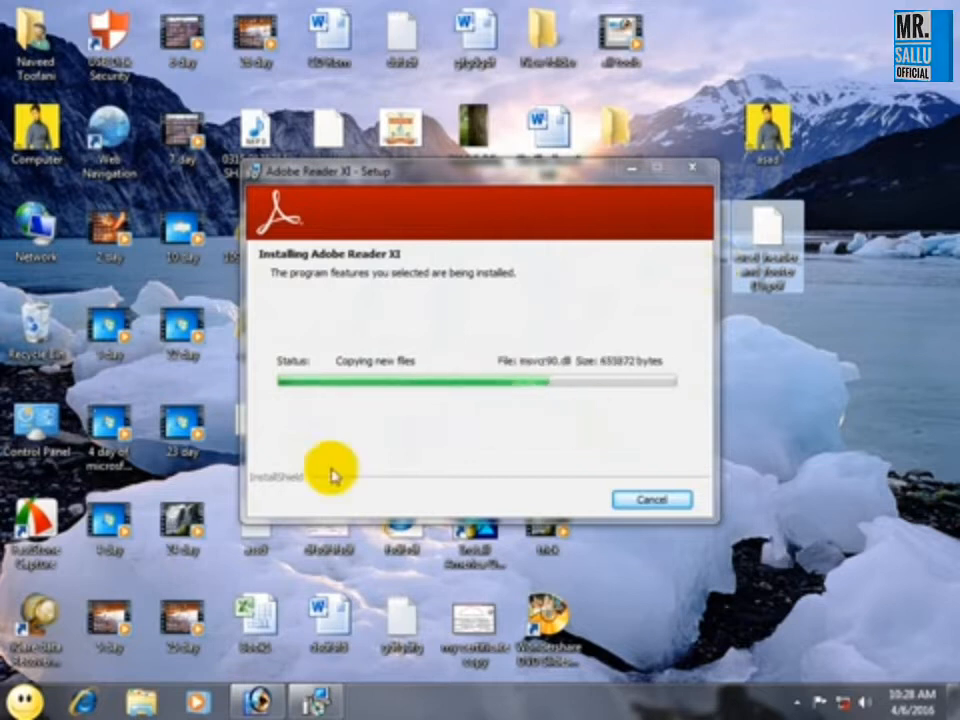
Switch to Adobe Photoshop and open the picture images (5)_New1 from the Wallpepar folder on drive D:.
click(257, 700)
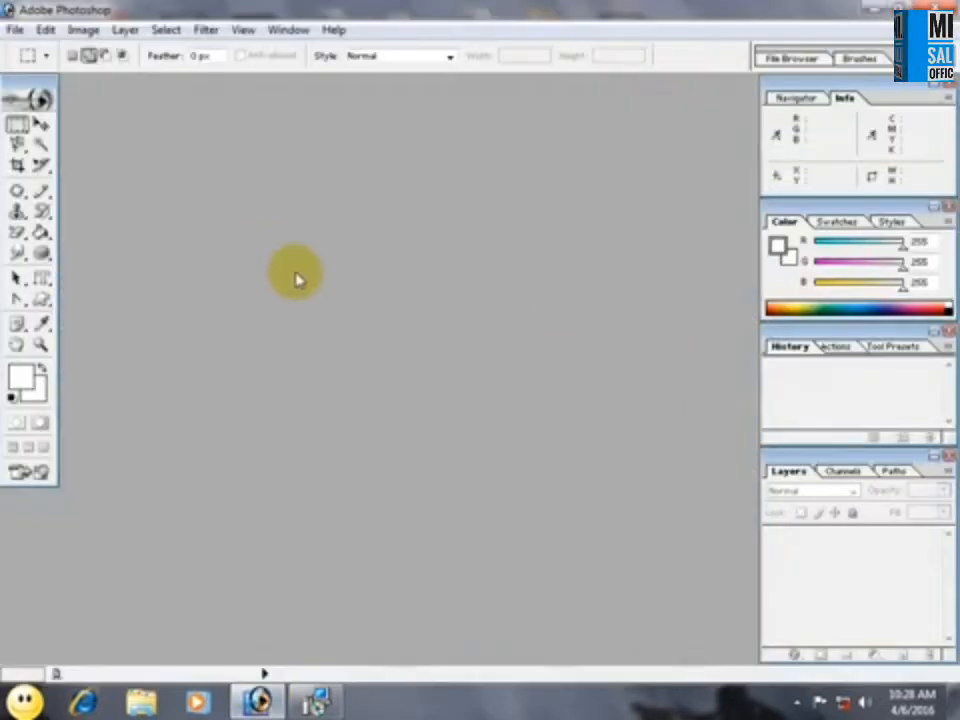
double_click(452, 322)
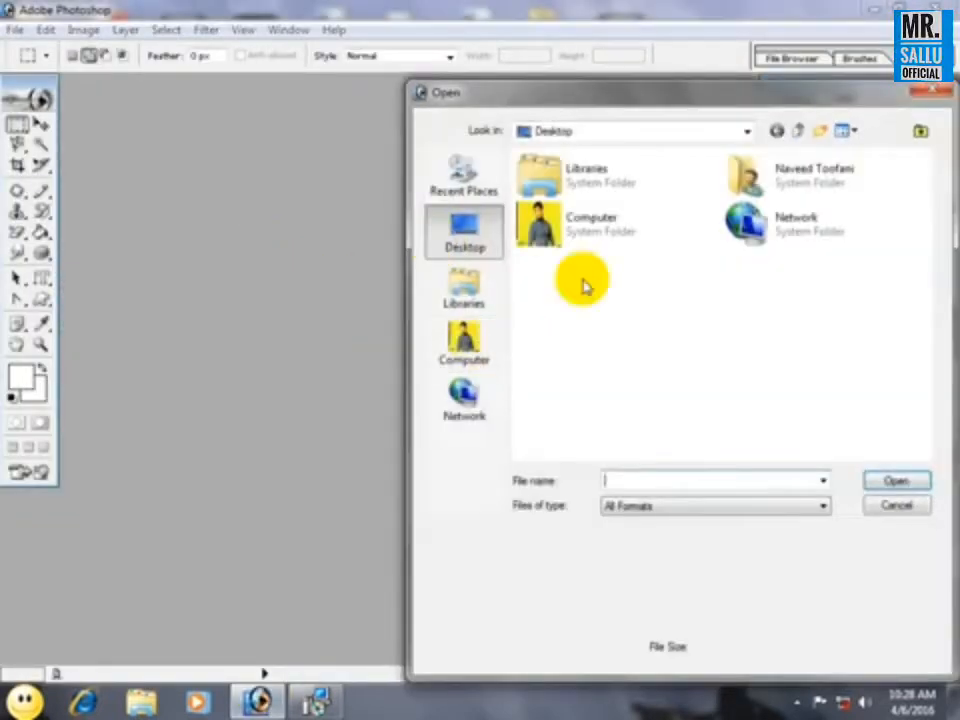
click(466, 340)
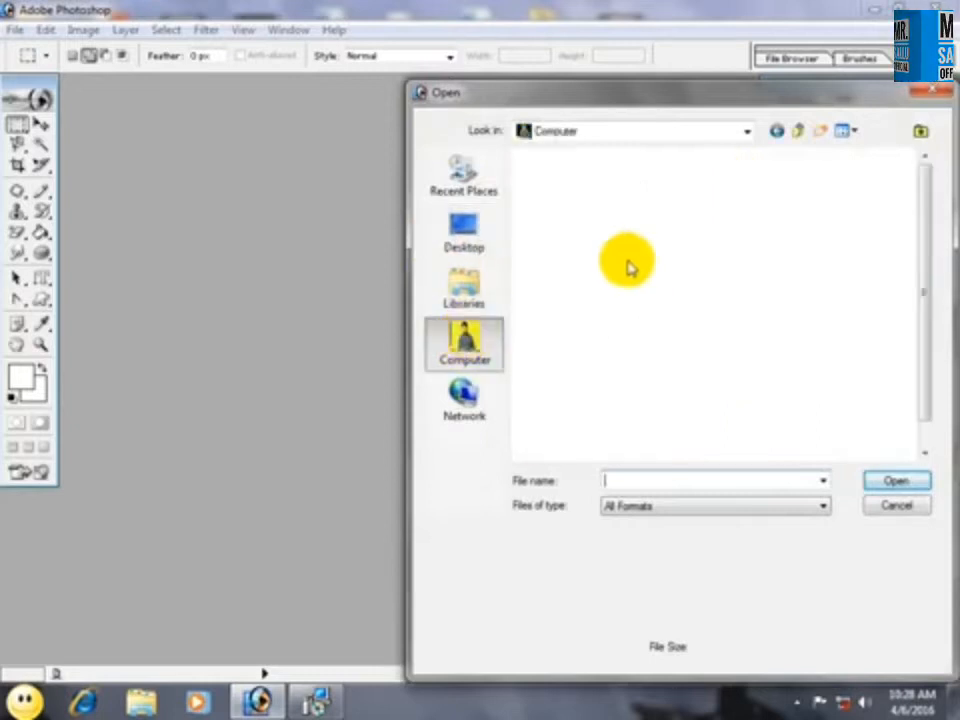
double_click(590, 256)
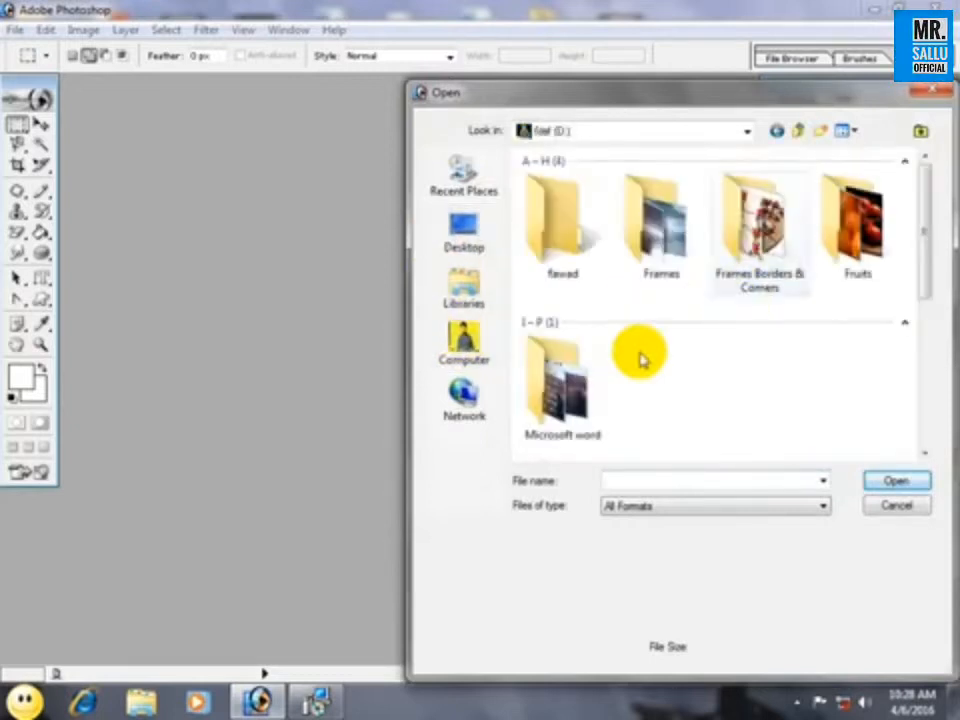
scroll(610, 370, down, 5)
double_click(857, 232)
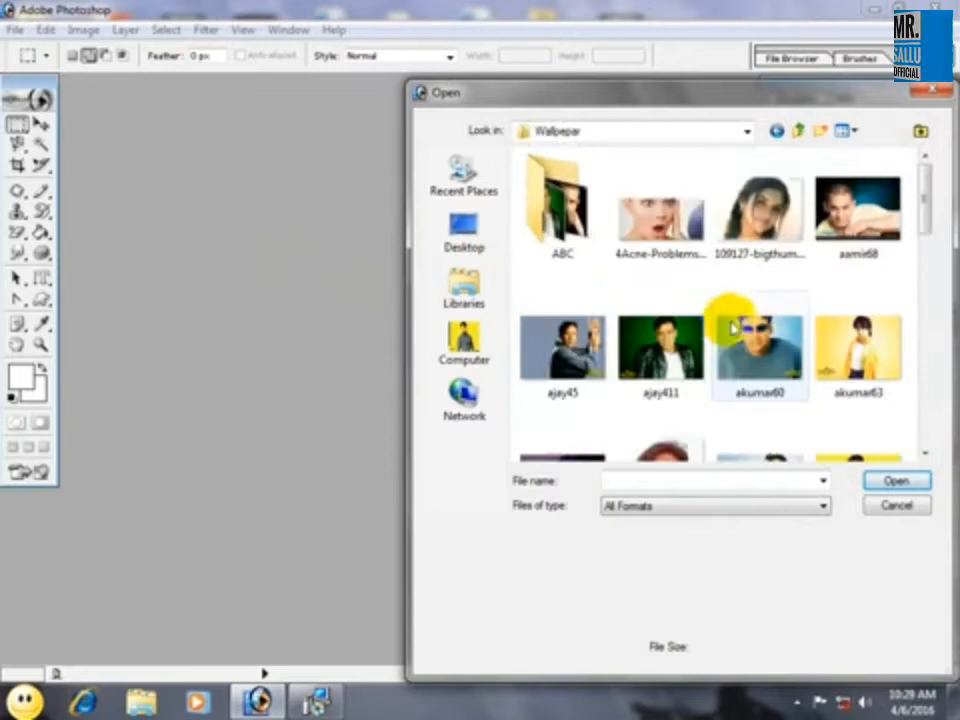
scroll(617, 378, down, 8)
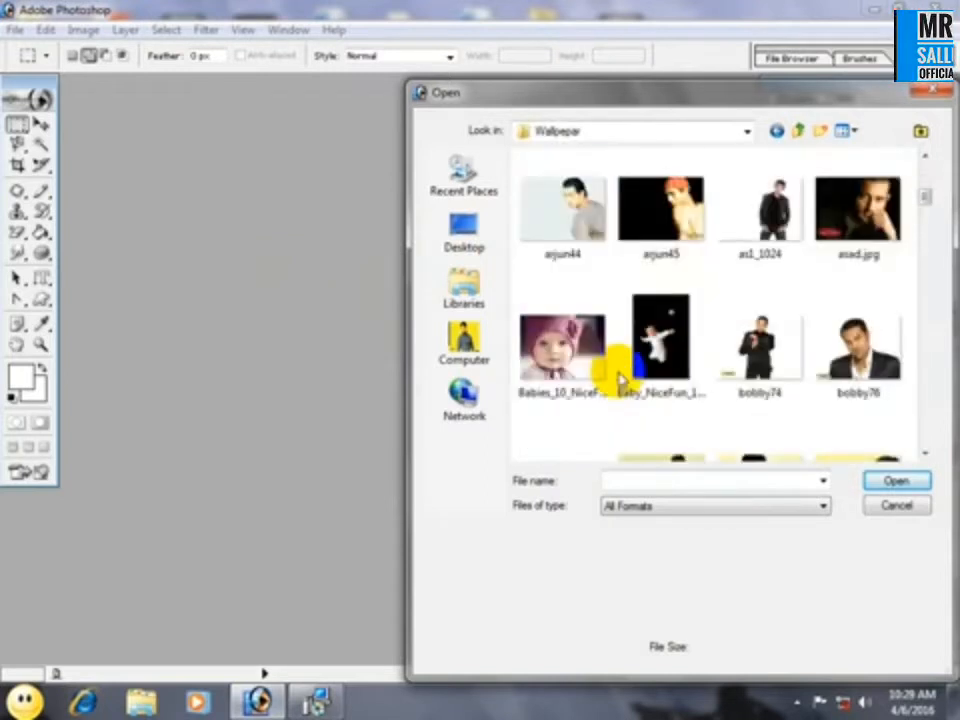
scroll(618, 378, down, 3)
scroll(620, 378, down, 3)
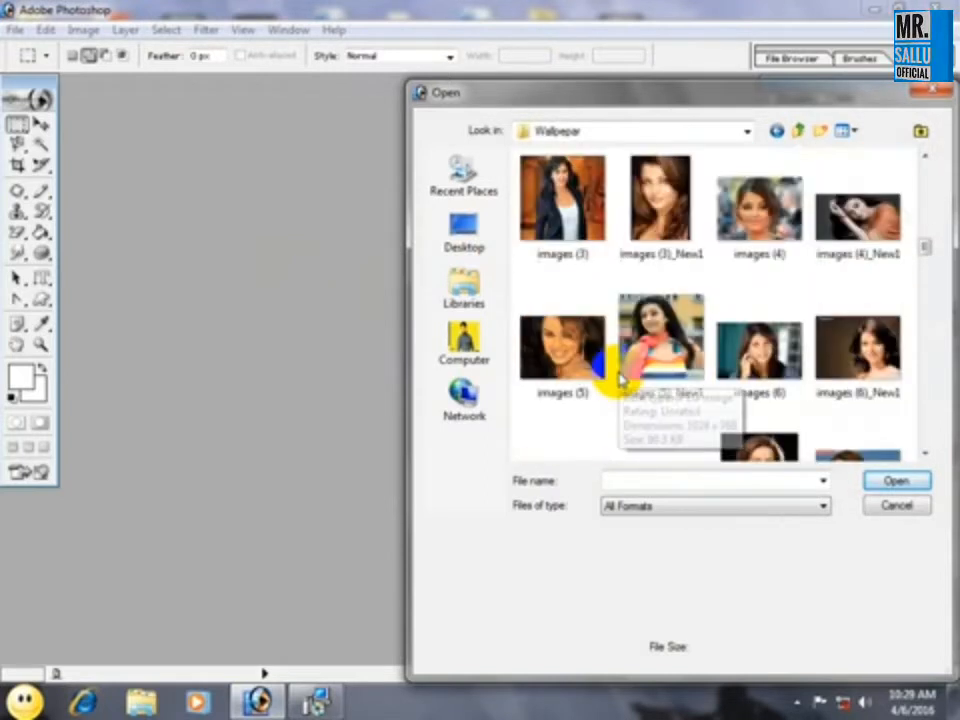
double_click(640, 340)
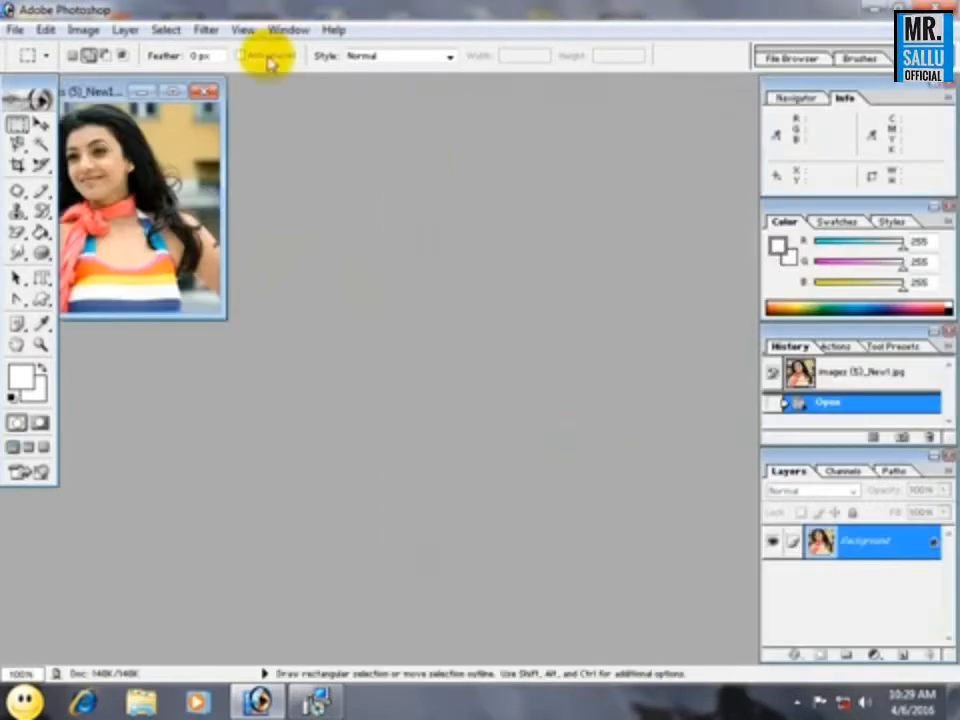
Close the small picture and open hrithik111 from the Wallpepar folder instead.
click(206, 92)
double_click(349, 255)
click(579, 390)
scroll(589, 381, down, 5)
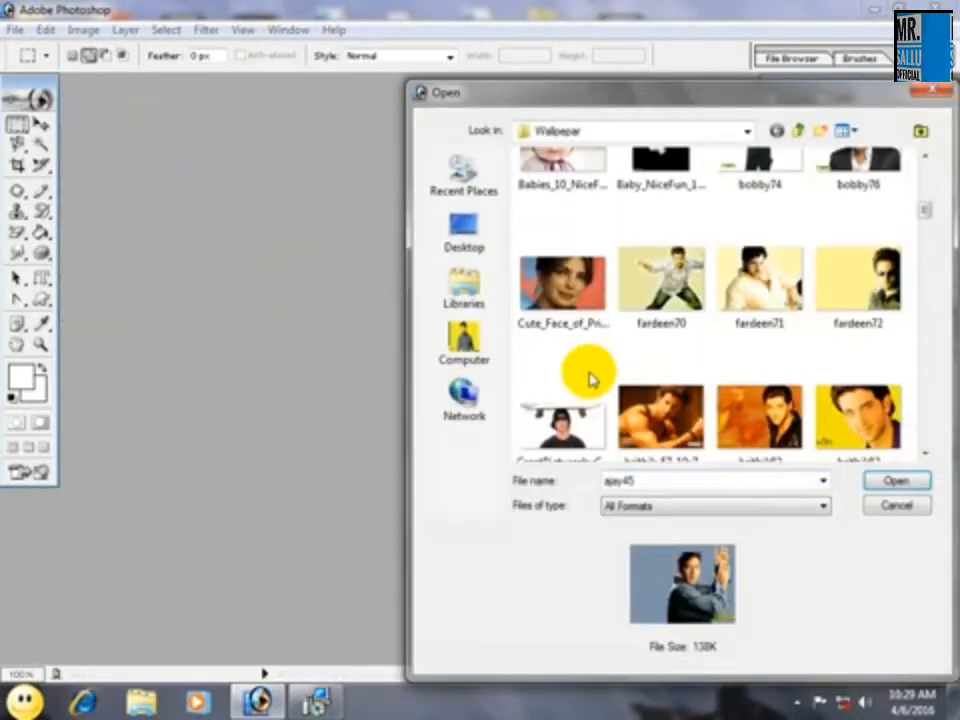
scroll(592, 378, up, 4)
scroll(703, 320, down, 3)
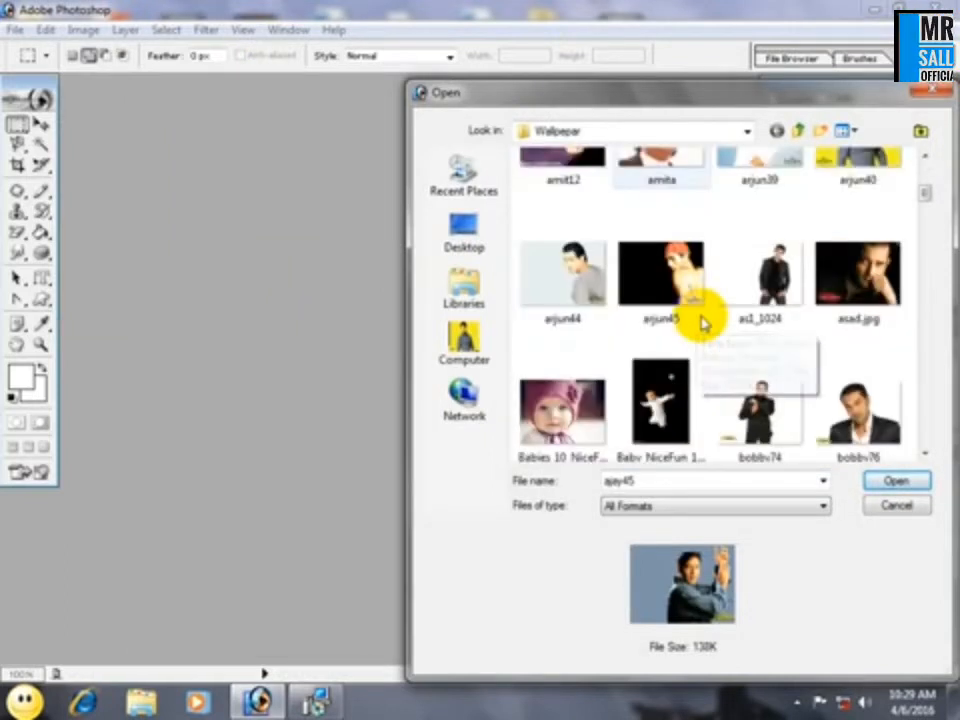
scroll(722, 307, down, 3)
scroll(705, 315, down, 3)
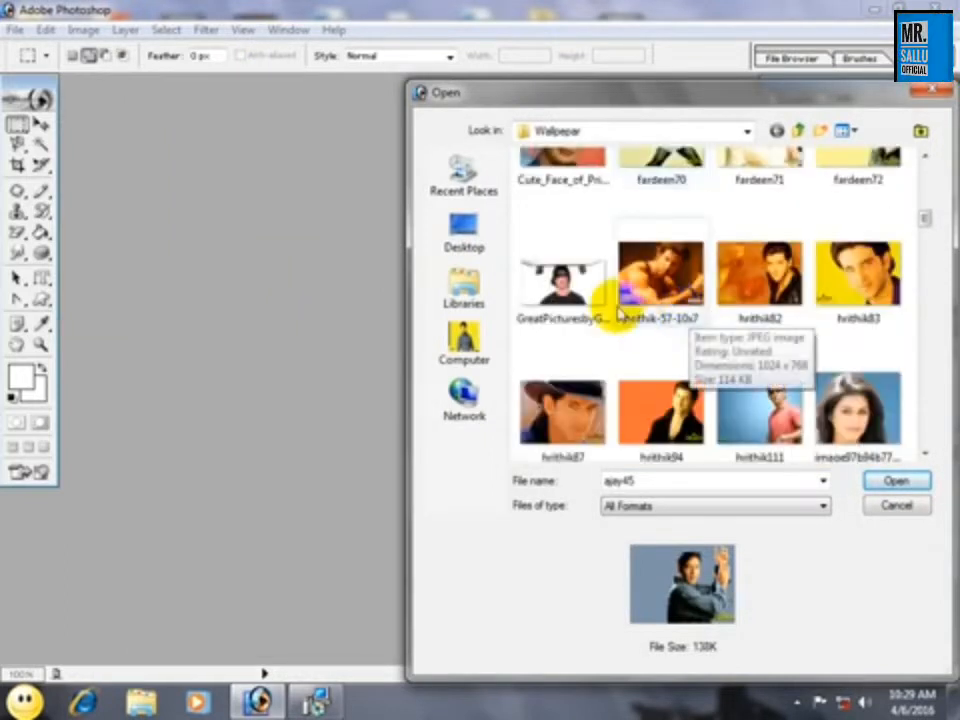
scroll(615, 310, down, 3)
double_click(740, 240)
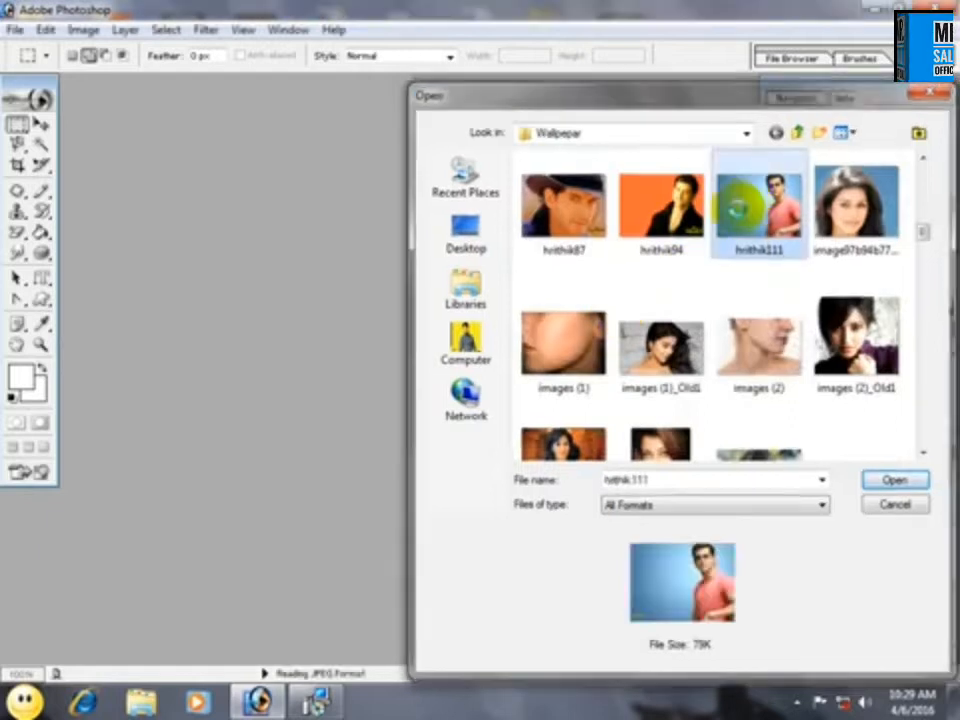
Convert the locked Background of the hrithik111 photo into a regular layer with the default name Layer 0.
double_click(857, 536)
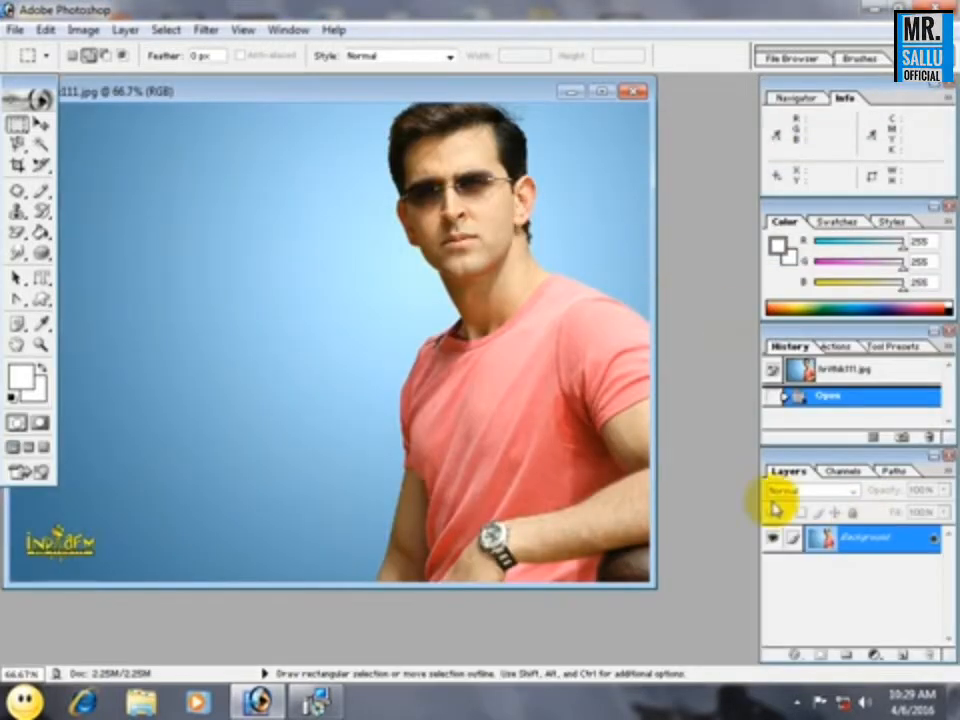
click(600, 321)
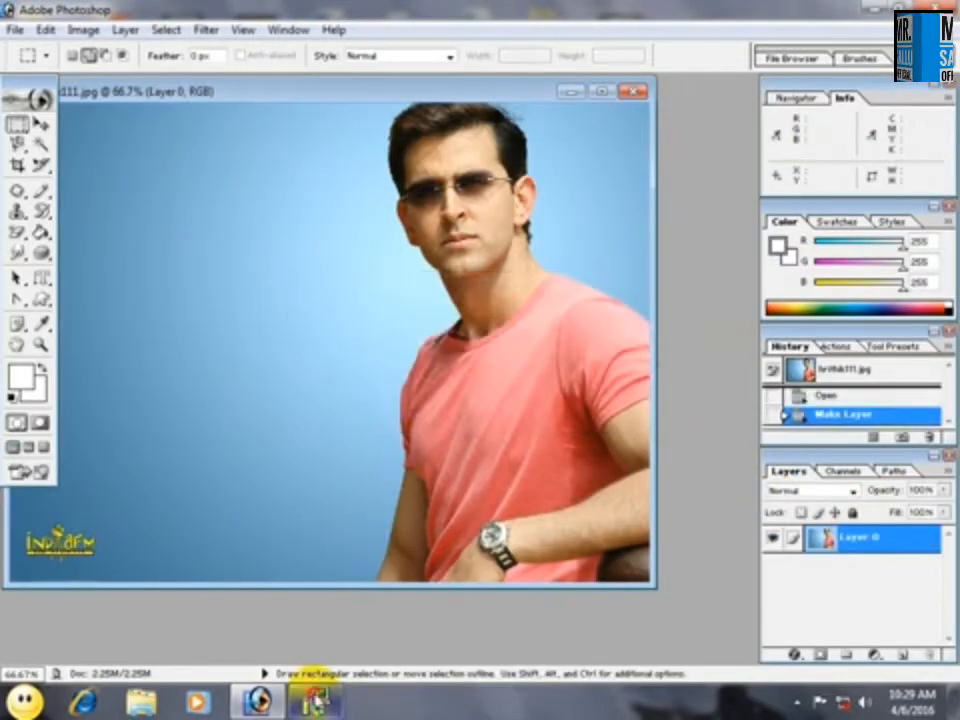
Switch to the Adobe Reader XI setup and finish it.
click(316, 700)
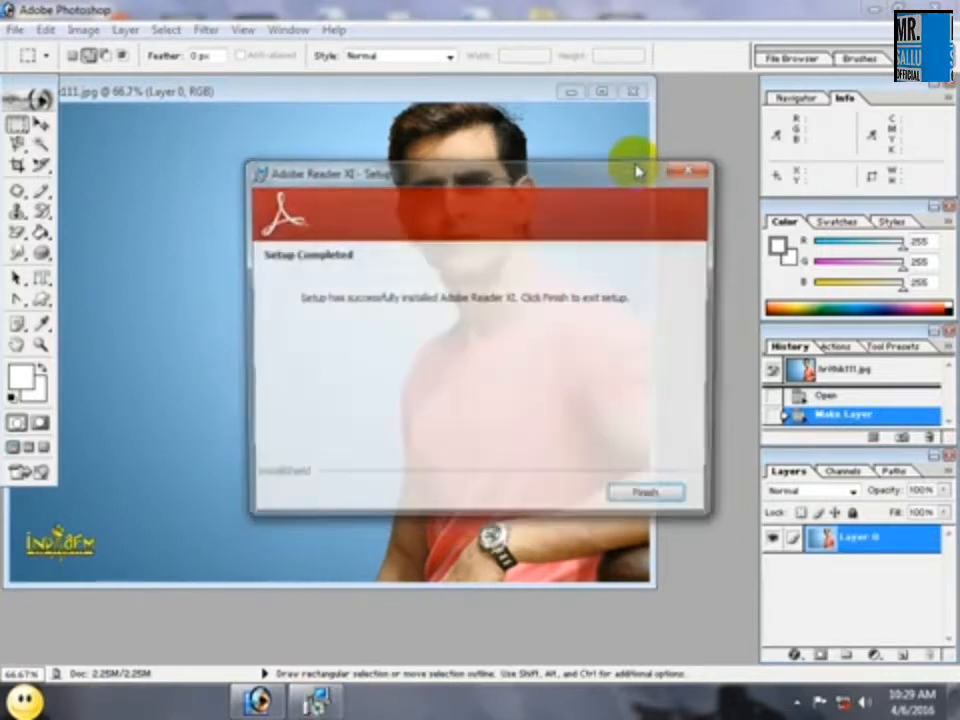
click(650, 497)
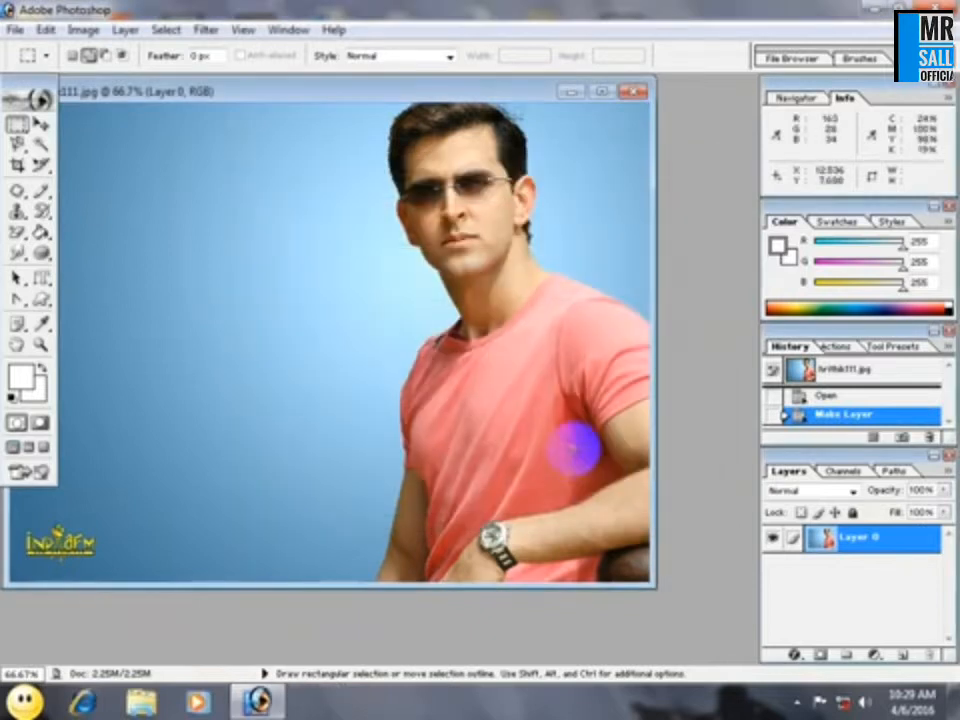
Start placing excel_getting_started from the desktop into the photo, with the desktop files shown as large icons.
click(14, 32)
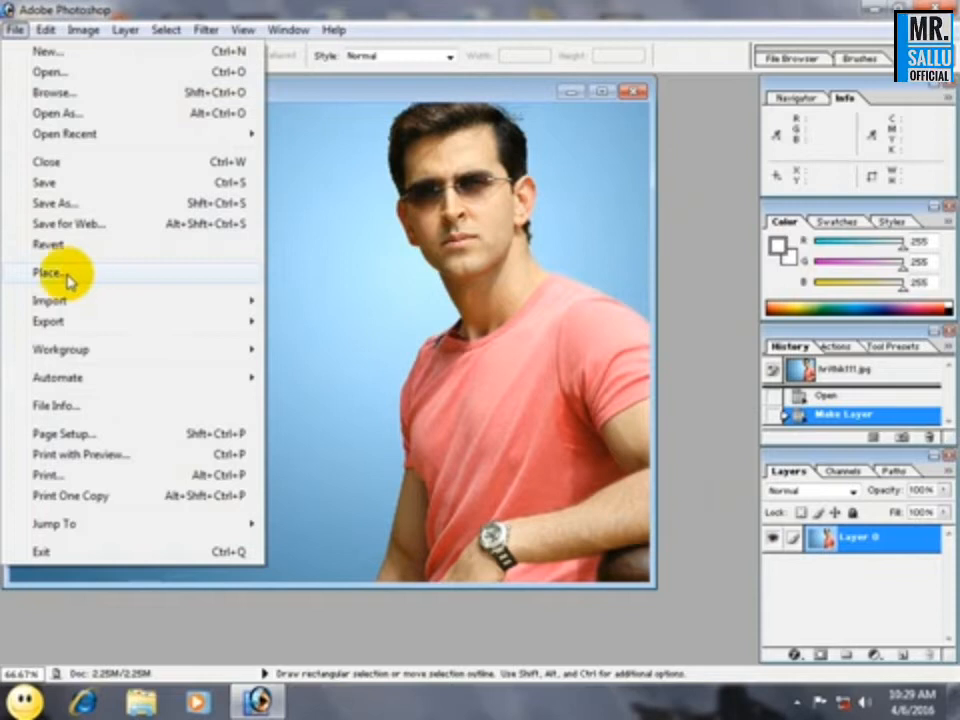
click(122, 281)
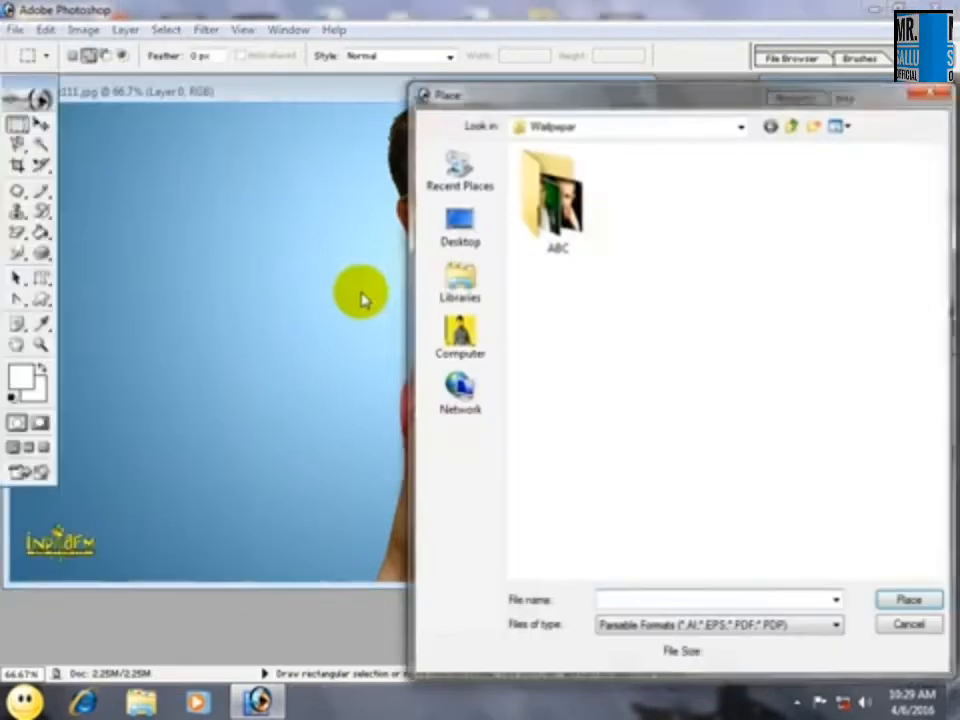
click(446, 242)
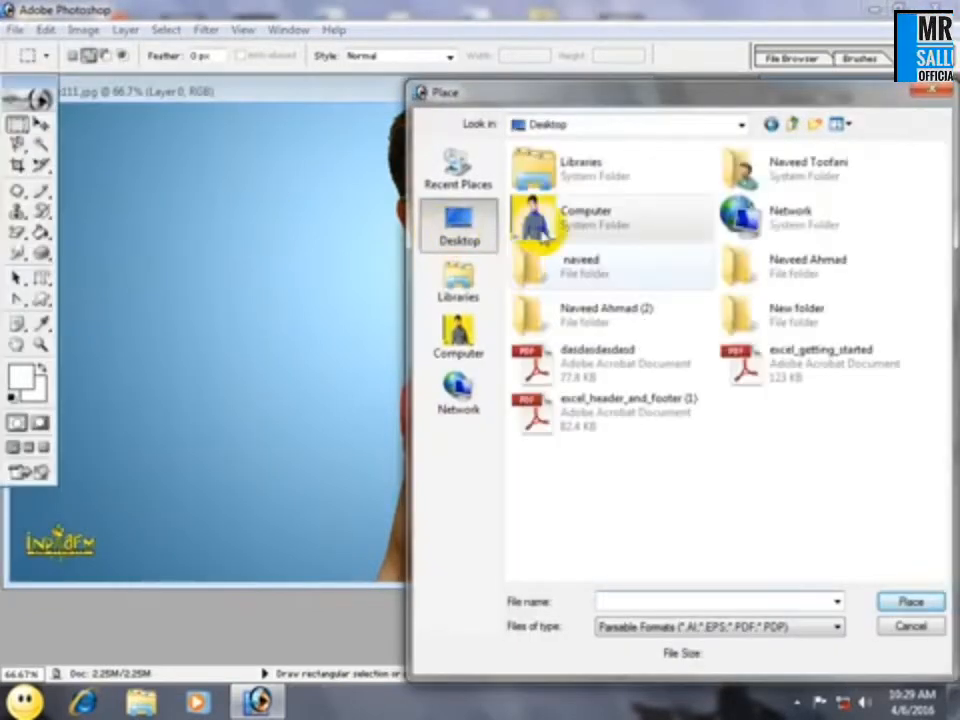
click(840, 125)
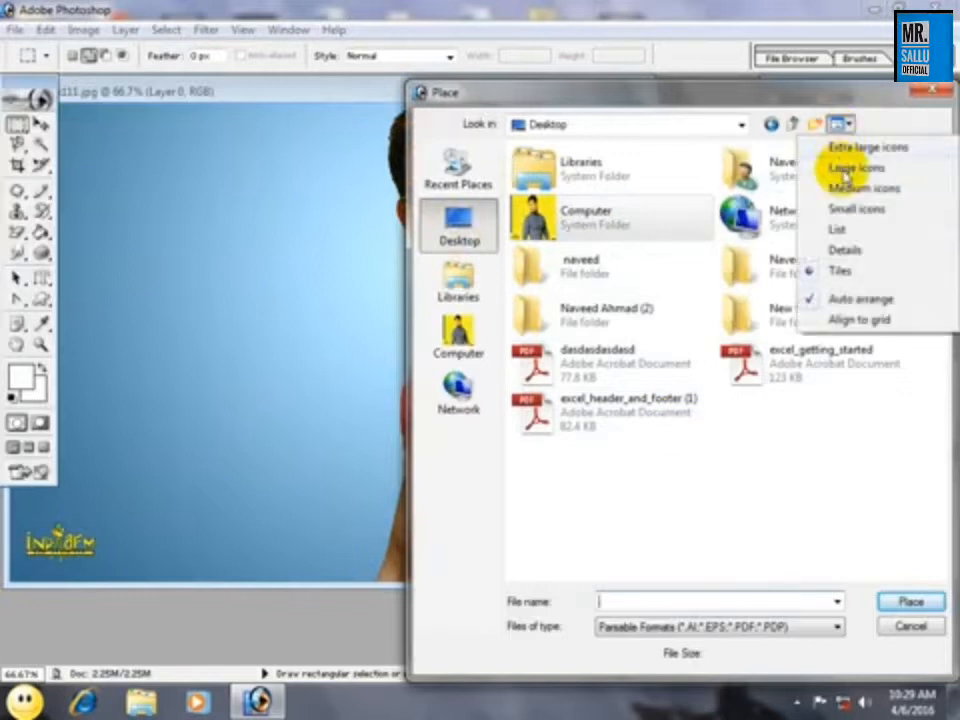
click(850, 166)
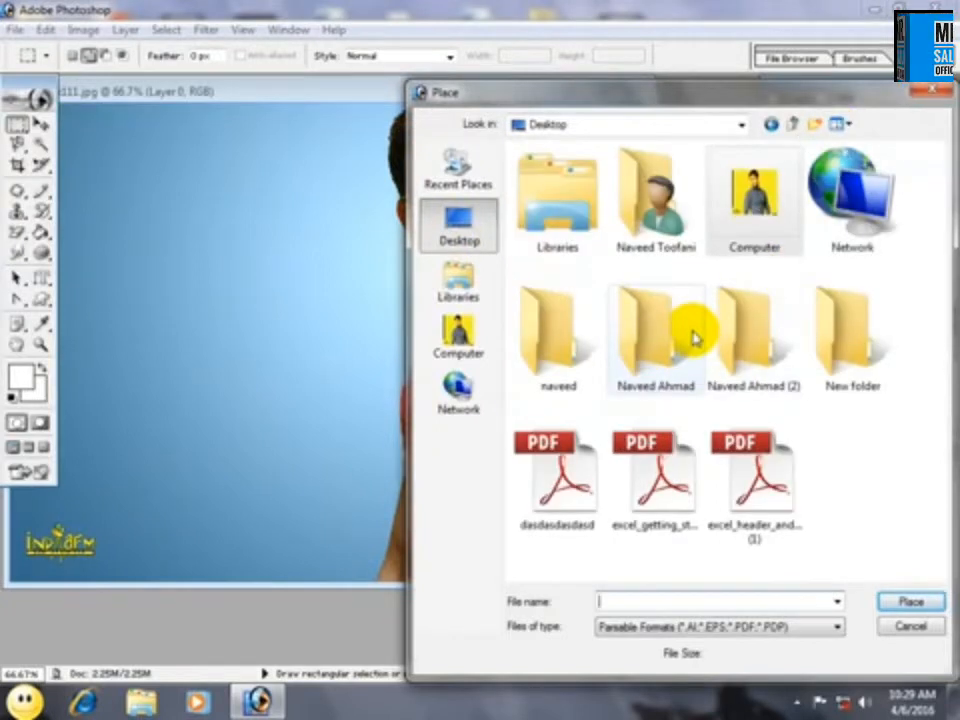
click(643, 470)
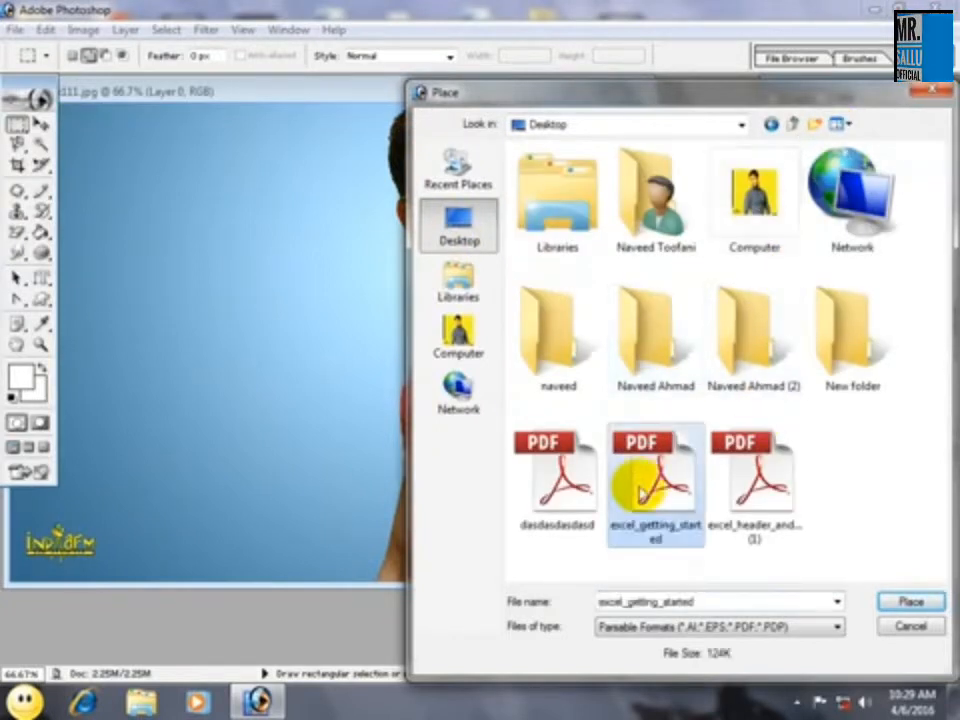
click(910, 600)
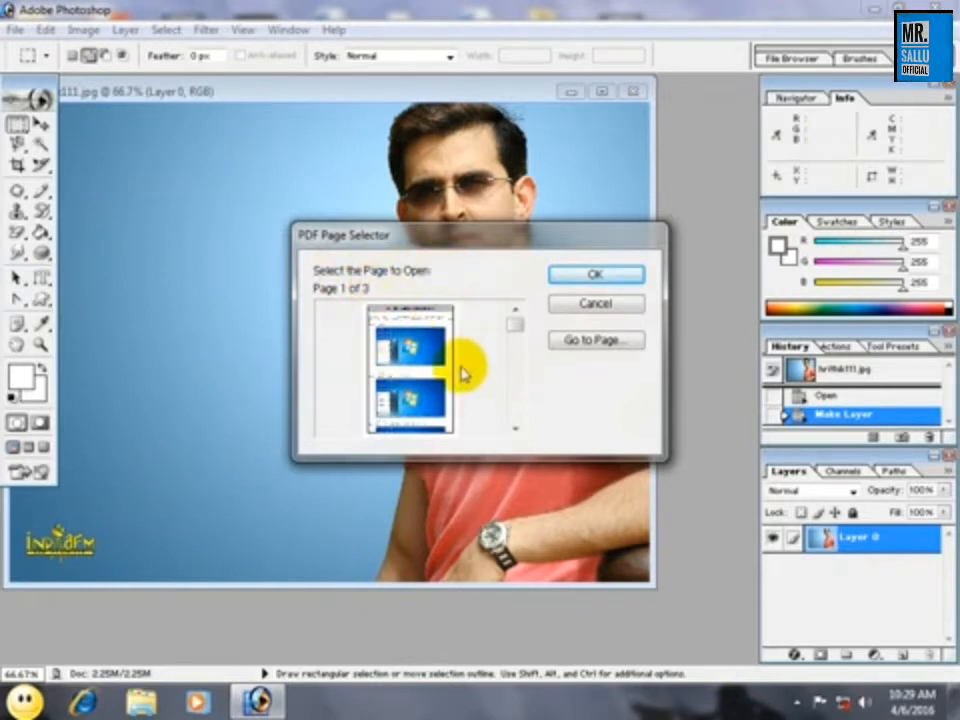
Dismiss the page number entry and accept page 1 of the PDF for placing.
click(572, 345)
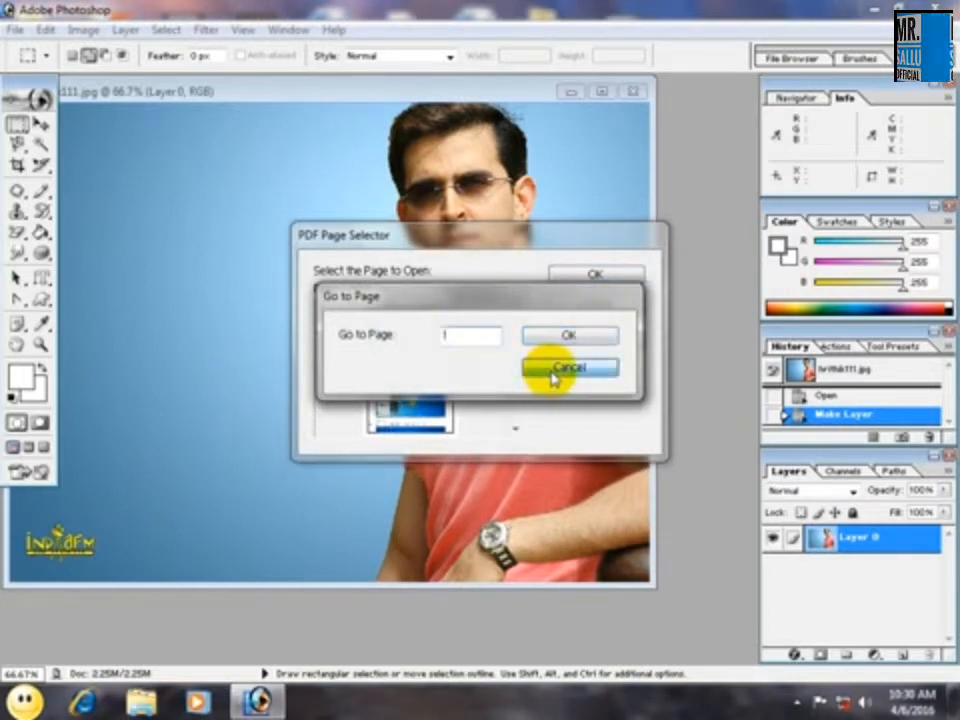
click(553, 370)
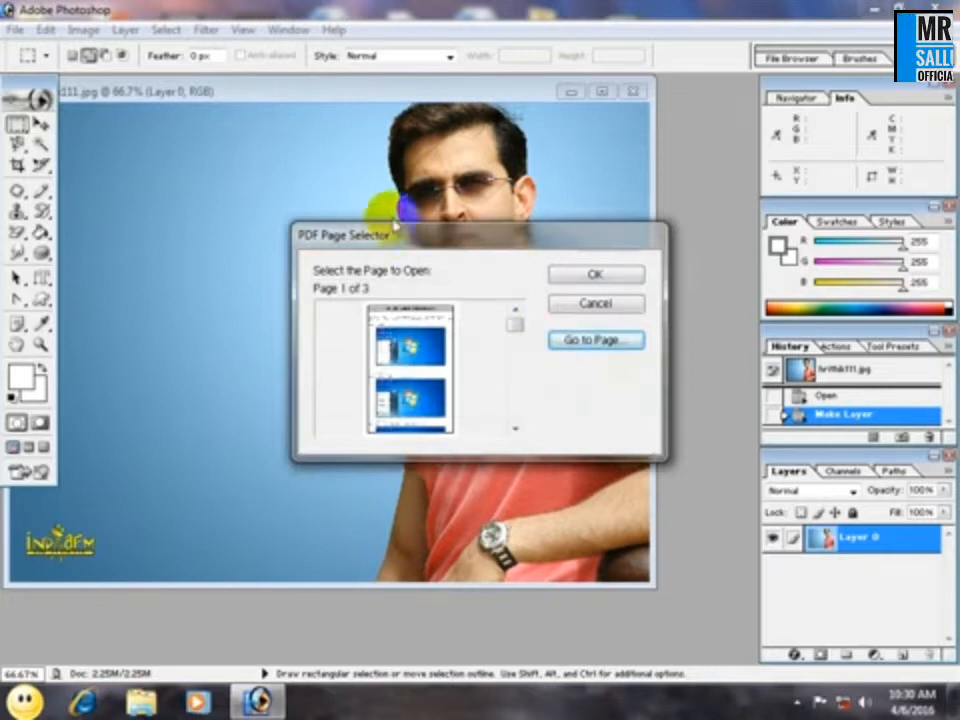
click(580, 273)
Move the placed PDF page to the upper-left part of the photo, beside the man, and commit the placement.
drag(307, 288, 275, 245)
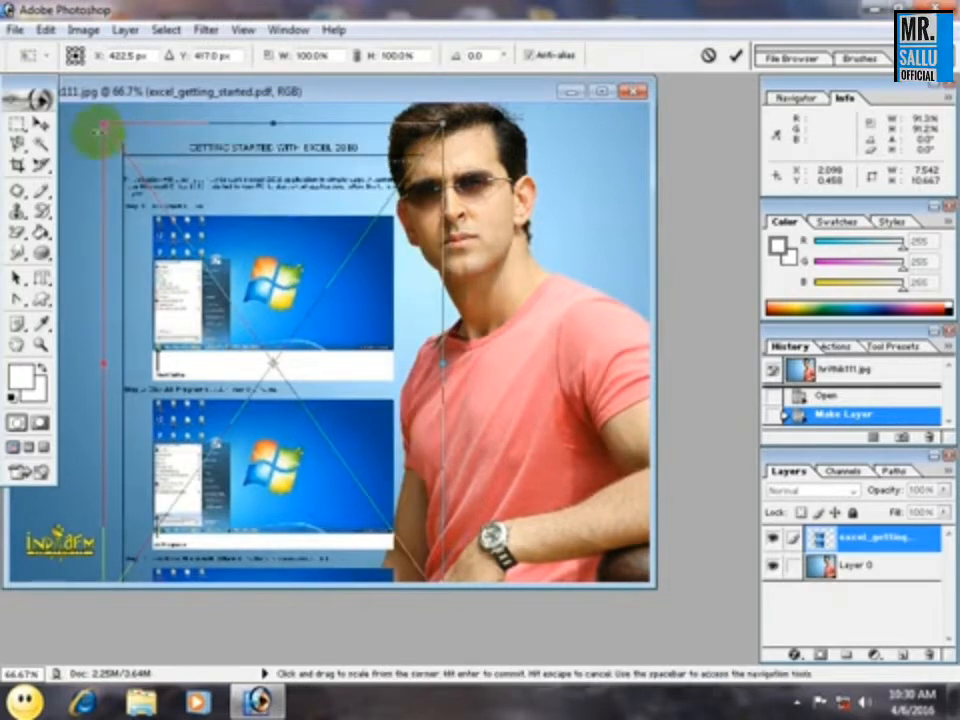
drag(206, 197, 176, 192)
key(Return)
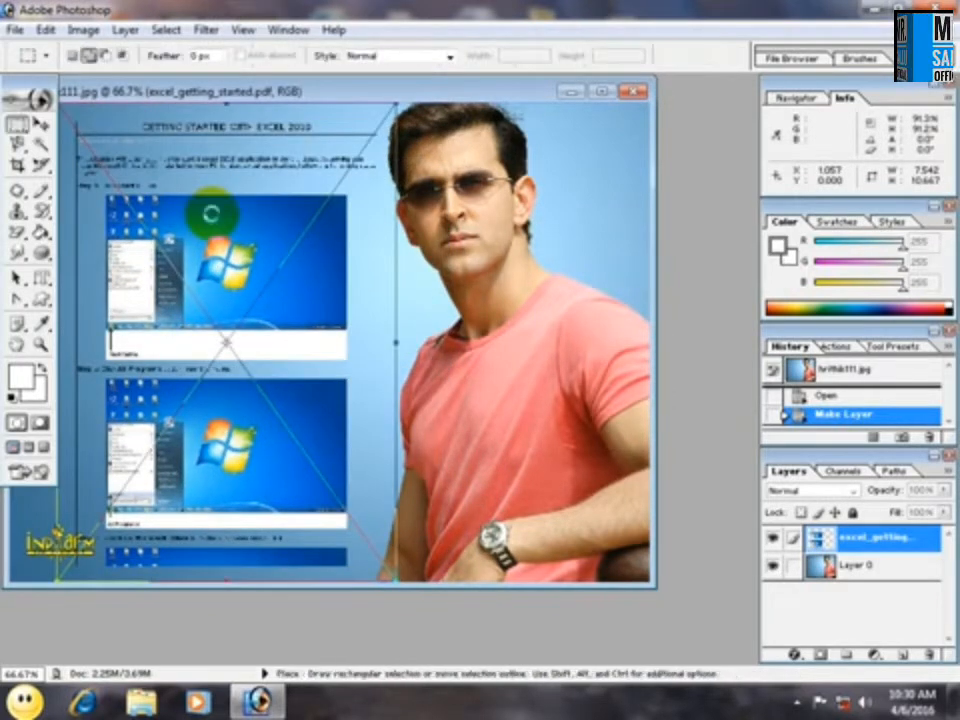
Remove the small rectangular selection on the placed PDF page and revert the photo to its saved version.
drag(210, 214, 205, 216)
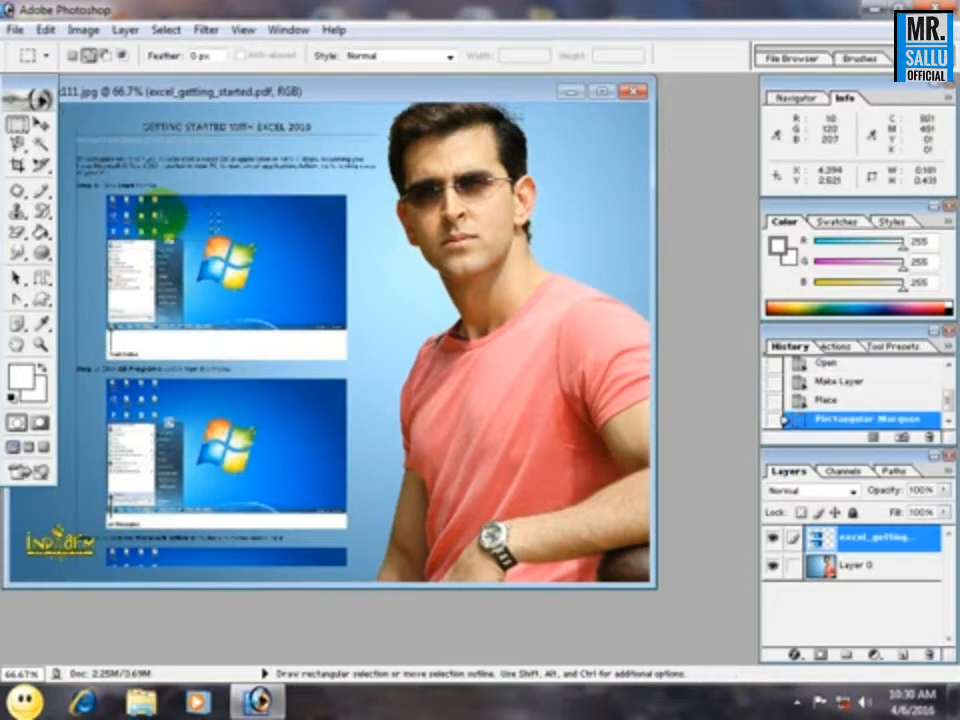
key(ctrl+d)
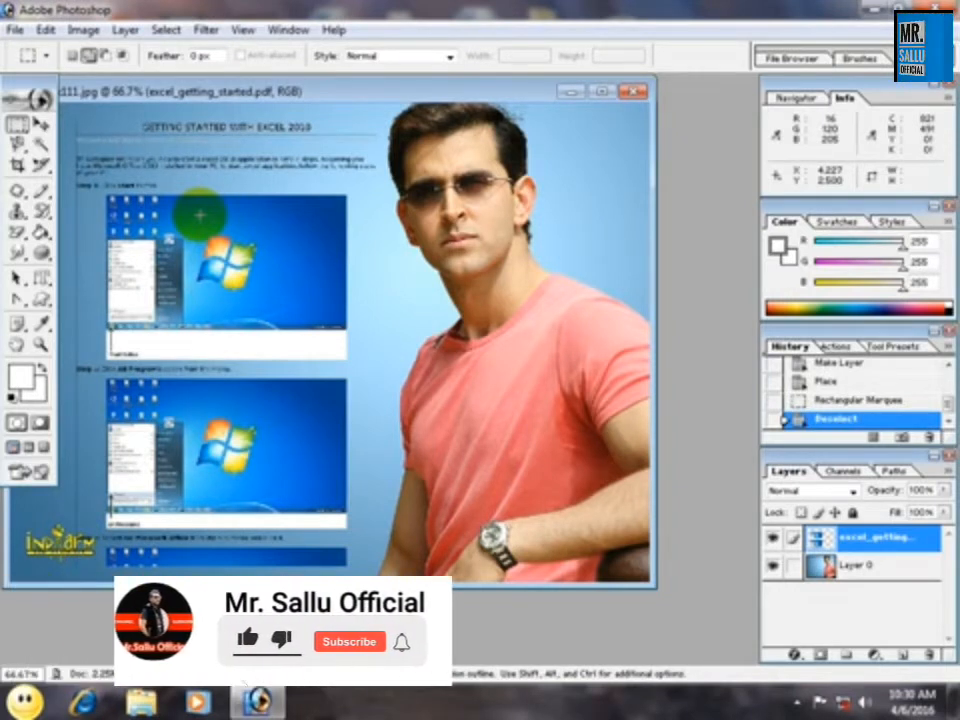
click(12, 32)
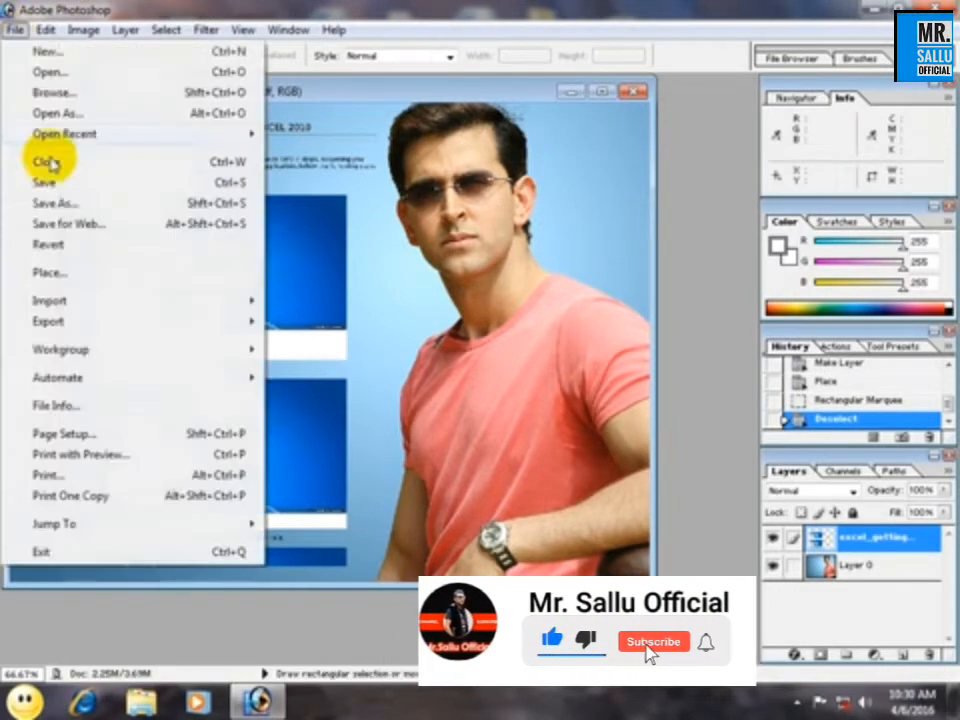
click(64, 244)
Import the PDF image from excel_header_and_footer (1) on the desktop as a separate document, then close it without saving.
click(12, 30)
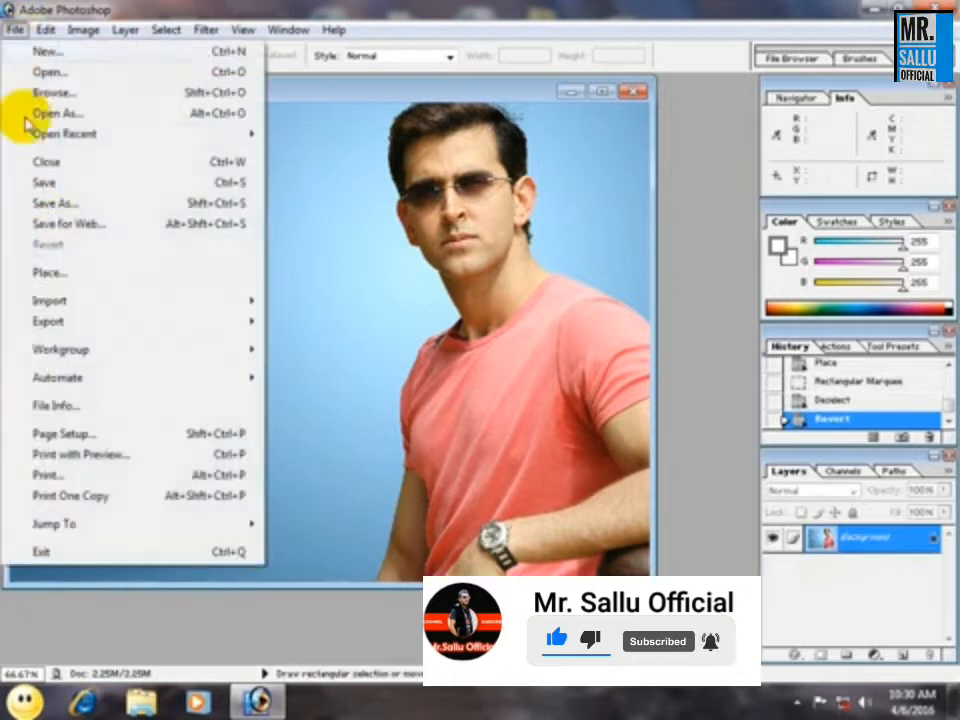
mouse_move(110, 305)
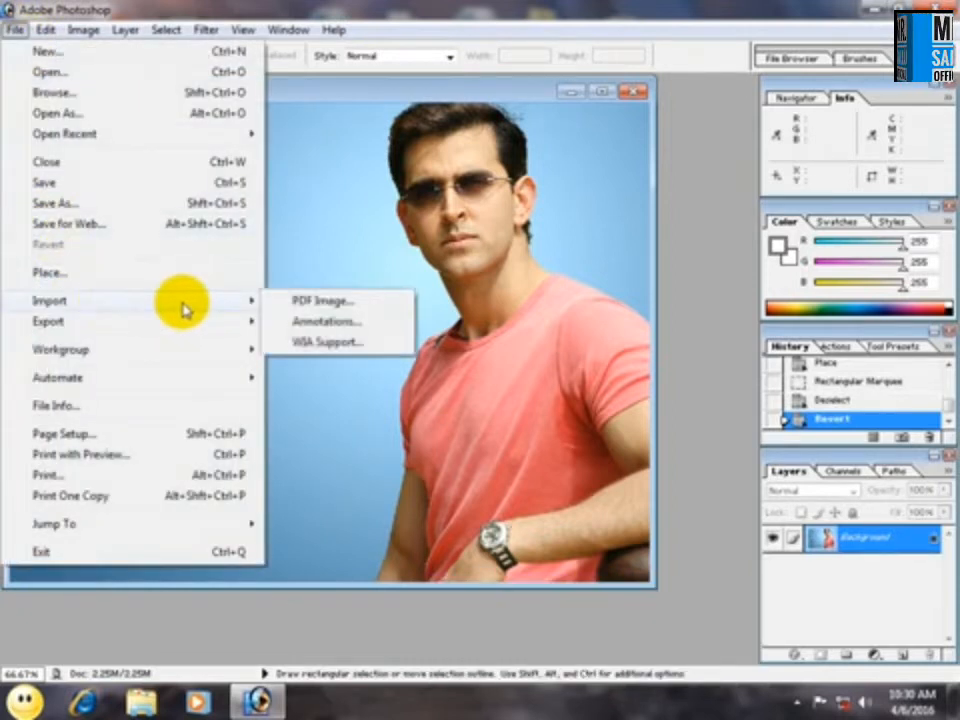
click(326, 311)
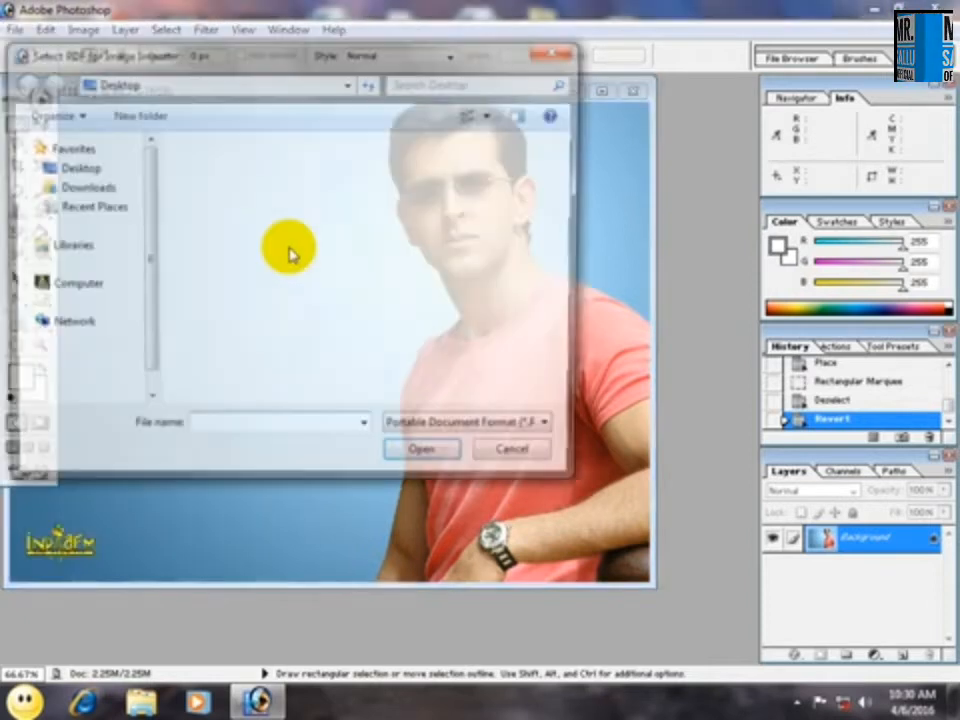
drag(568, 208, 568, 339)
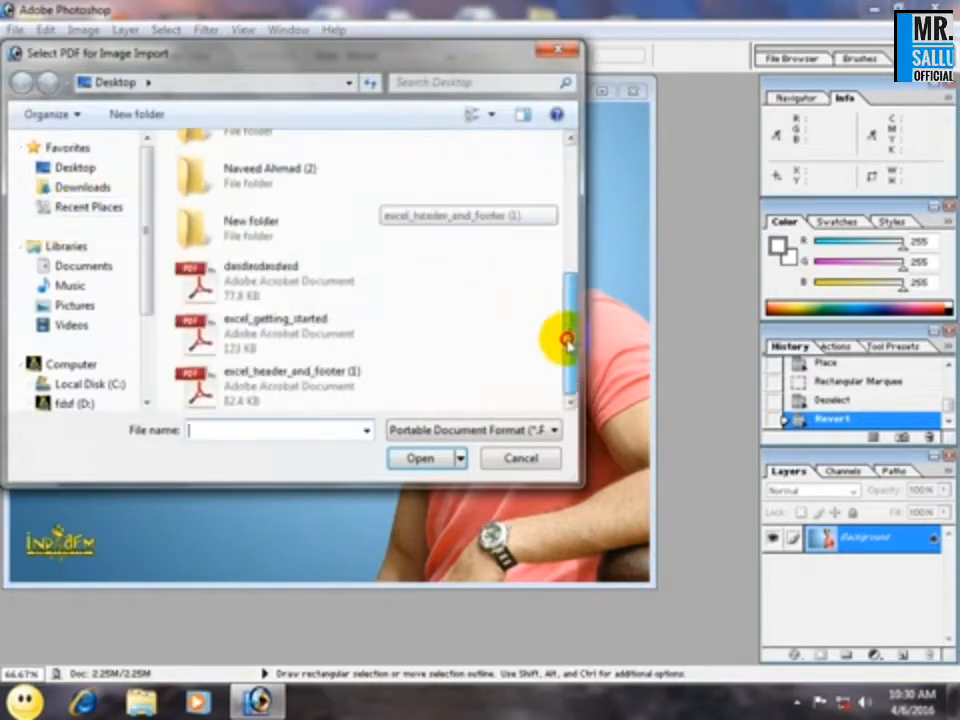
click(275, 373)
click(420, 458)
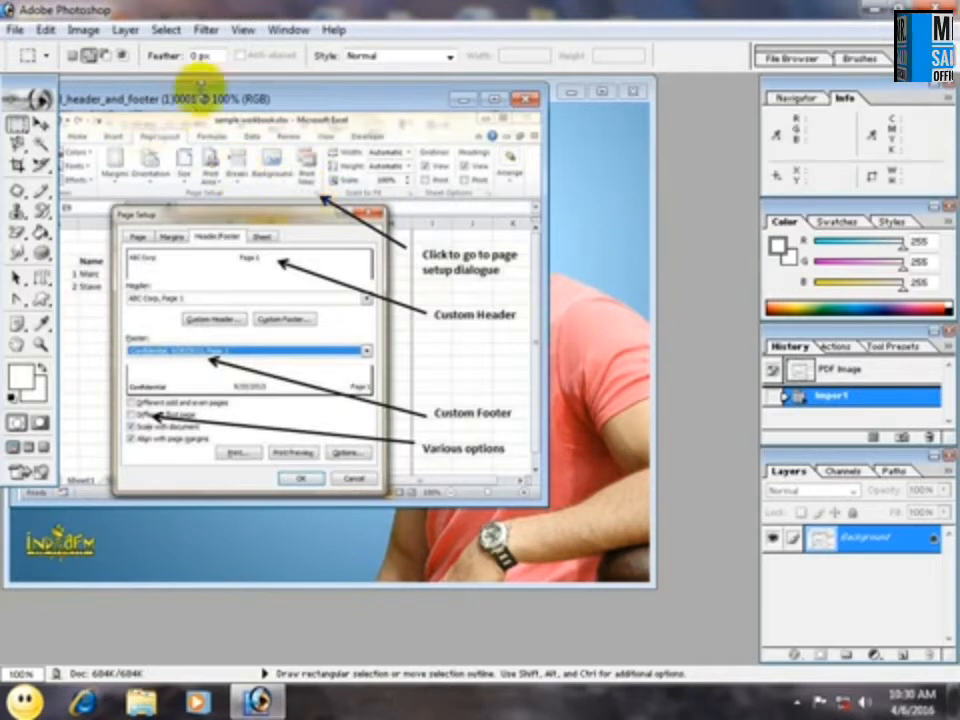
drag(207, 100, 339, 136)
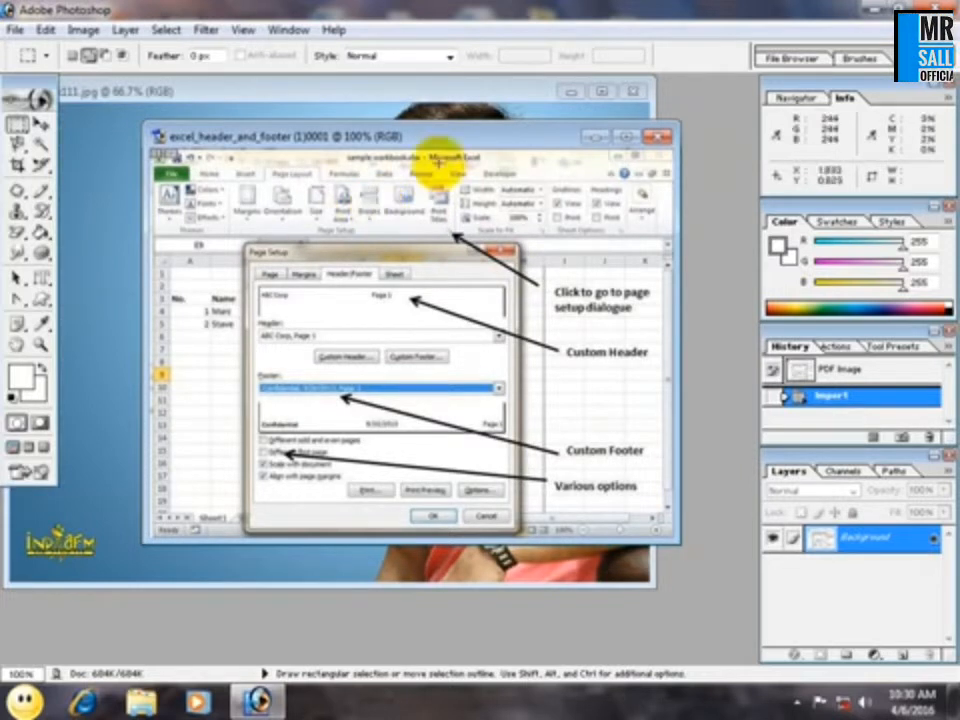
click(657, 135)
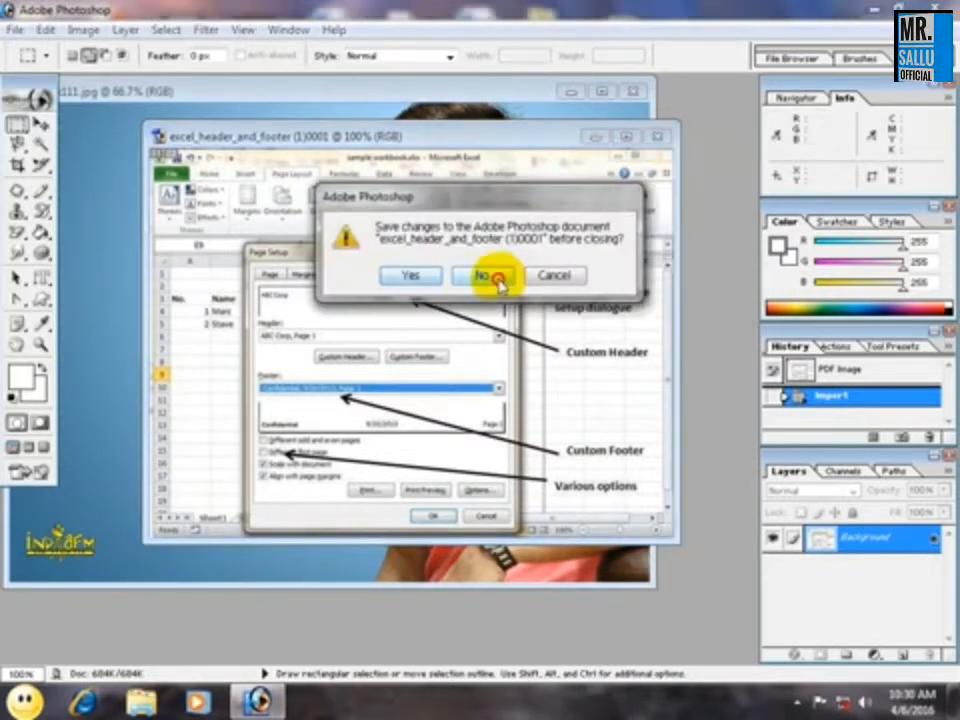
click(485, 276)
Try to import annotations from the desktop PDF dasdasdasdasd into the photo.
click(14, 30)
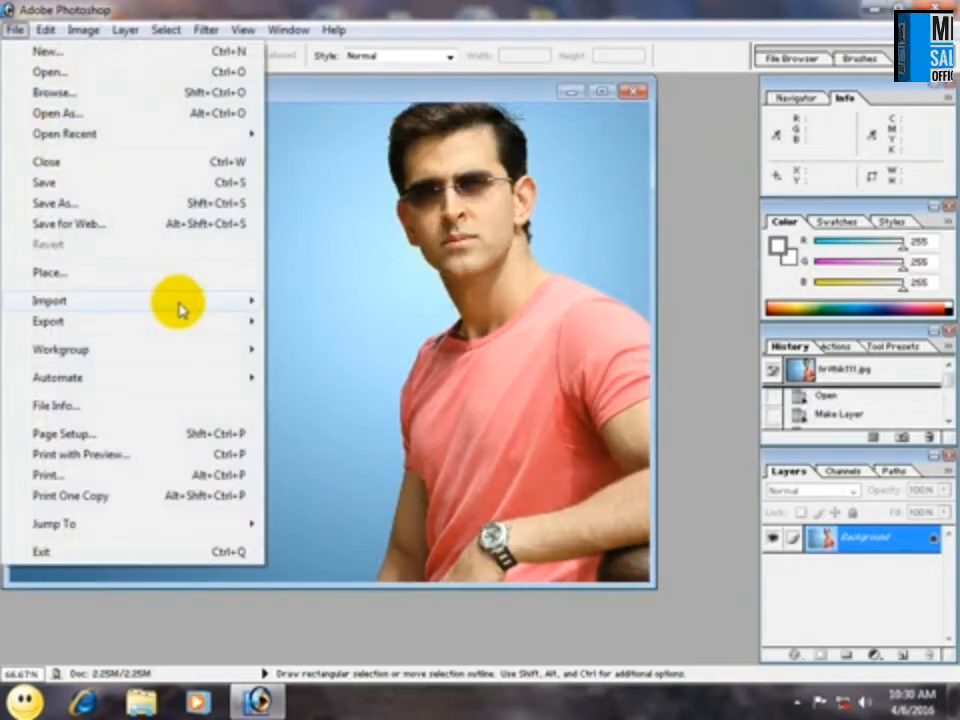
mouse_move(180, 302)
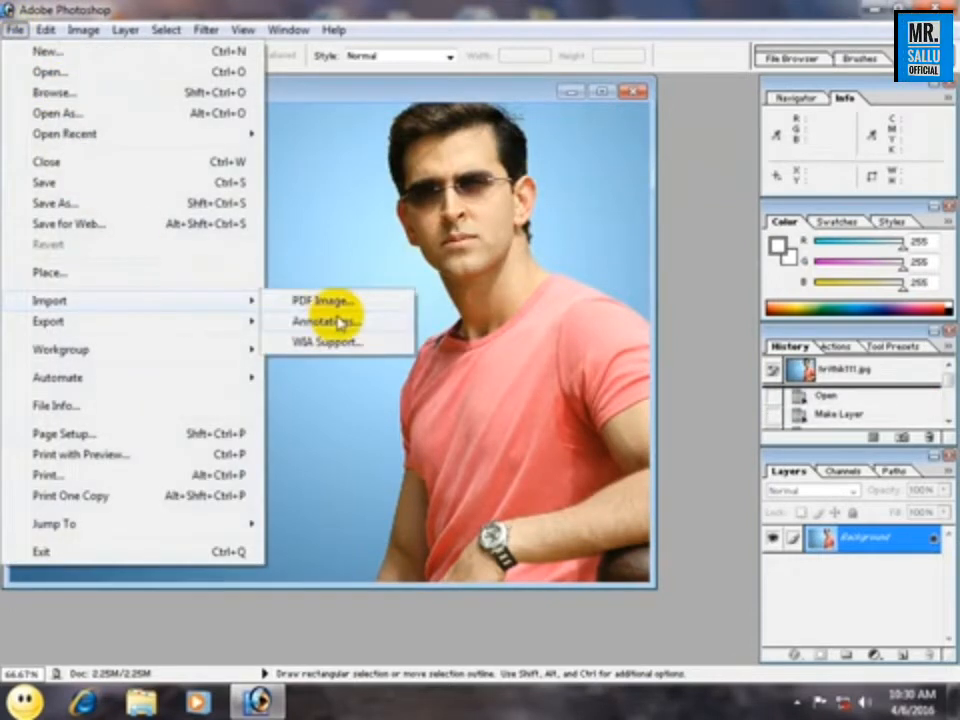
click(321, 322)
click(456, 238)
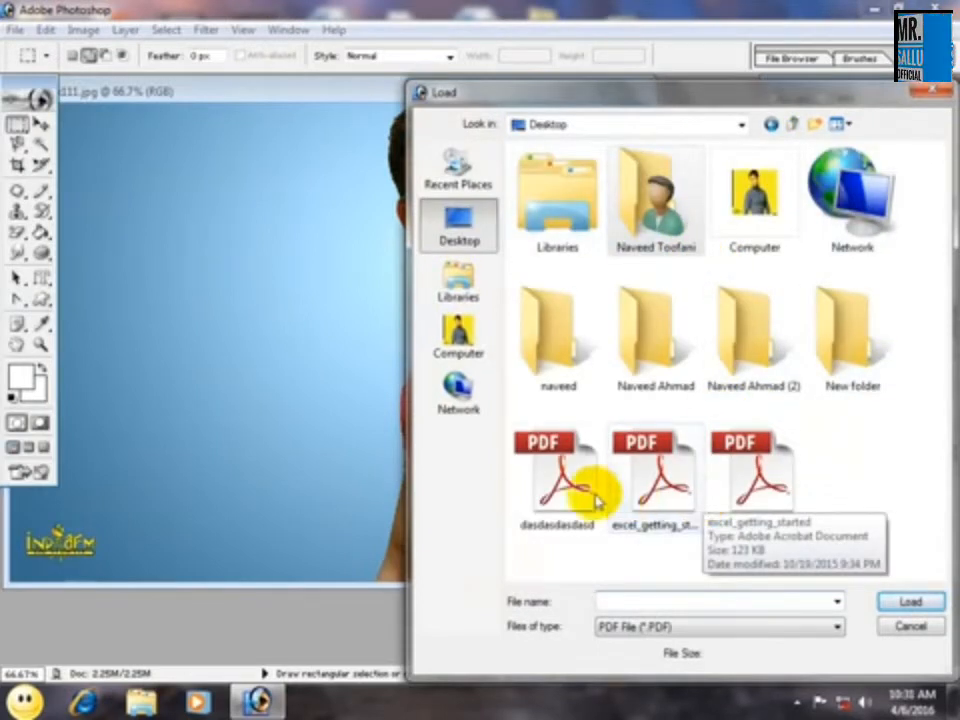
click(527, 467)
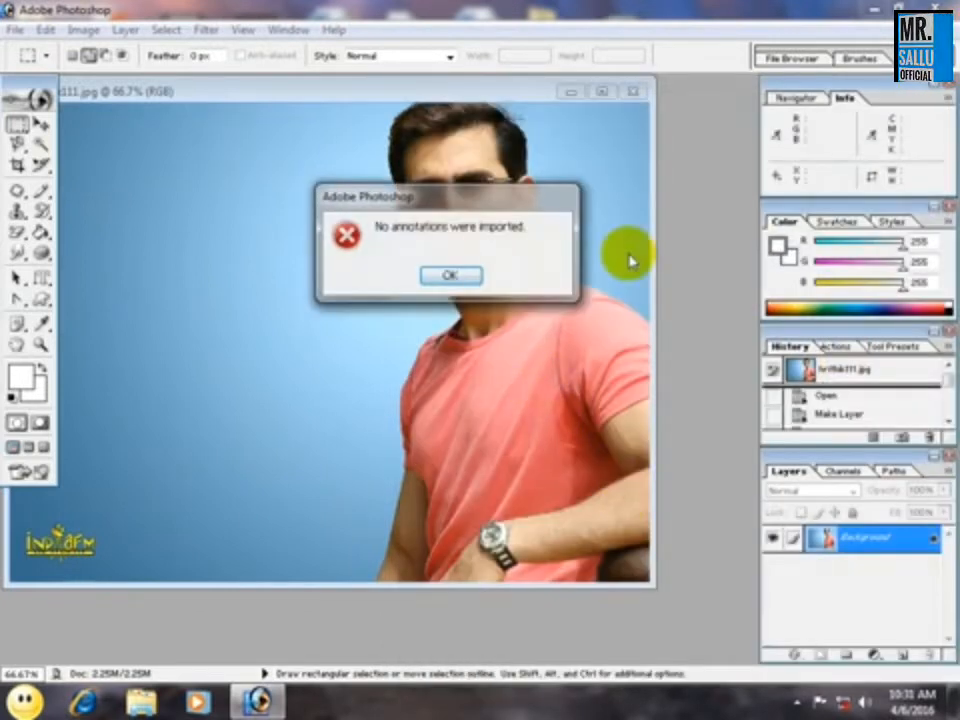
click(455, 280)
Convert the photo's locked Background into a regular layer with the default settings.
click(10, 30)
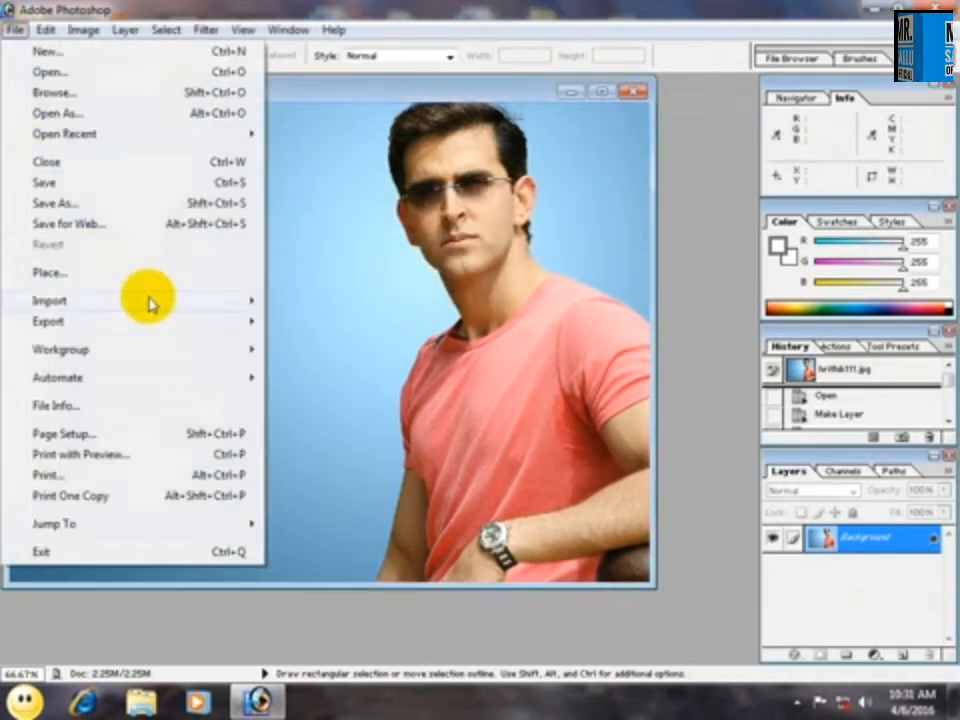
mouse_move(150, 300)
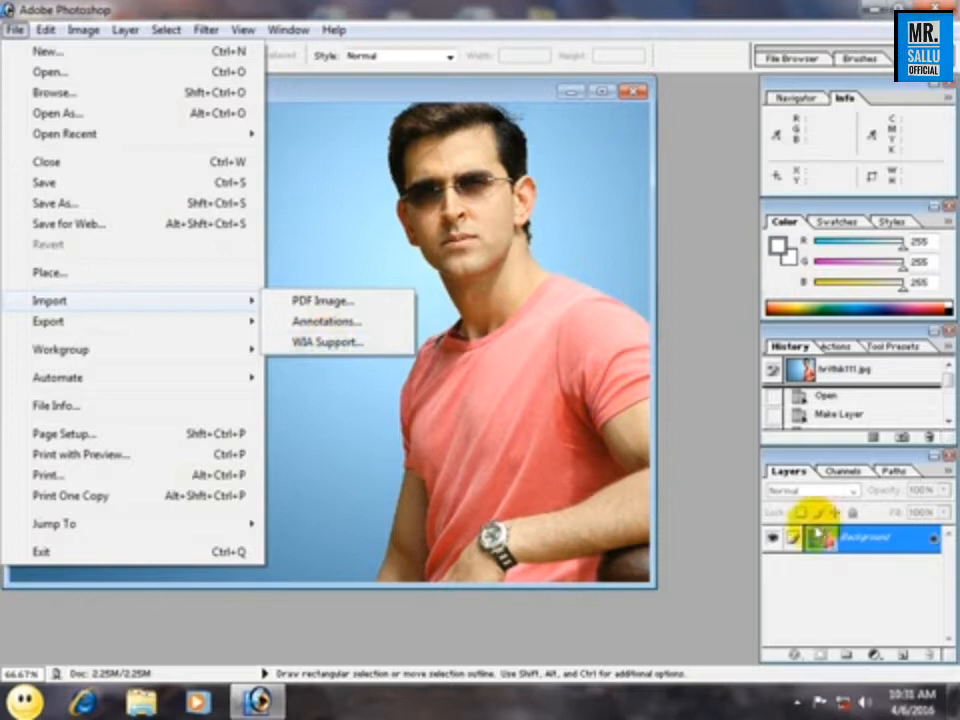
click(822, 540)
double_click(822, 540)
click(614, 322)
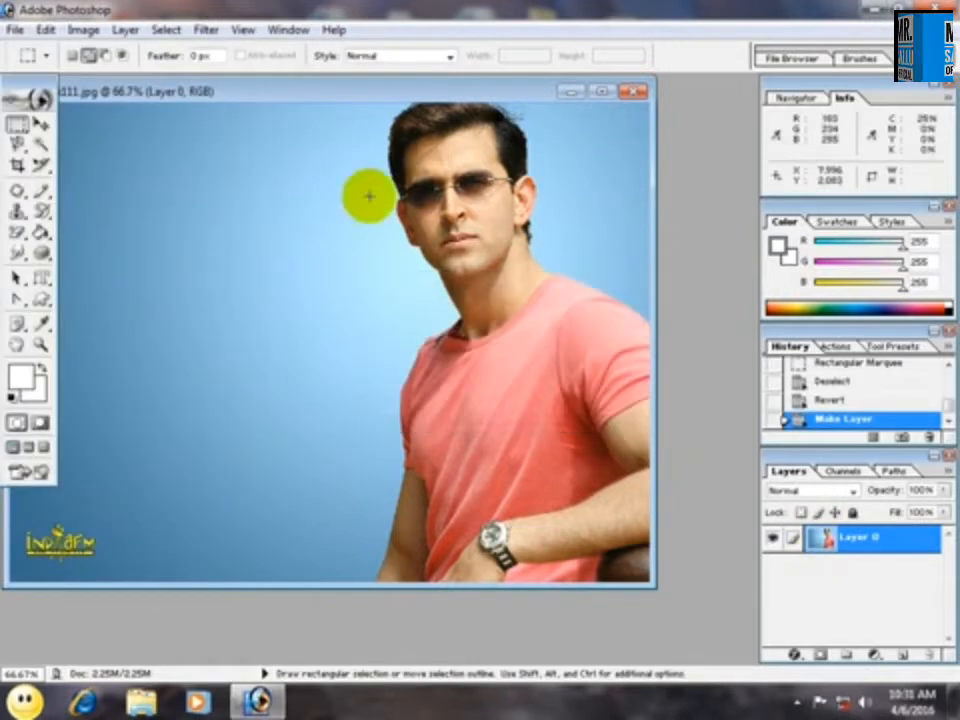
Export the photo's paths to Illustrator as hrithik111.ai on the desktop.
click(15, 30)
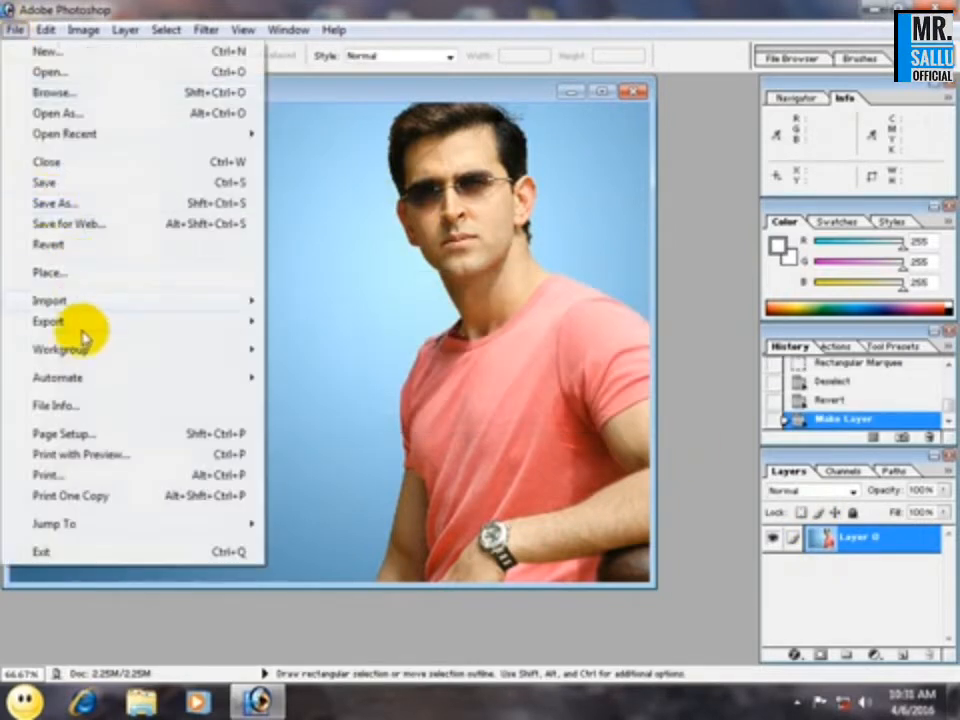
mouse_move(84, 338)
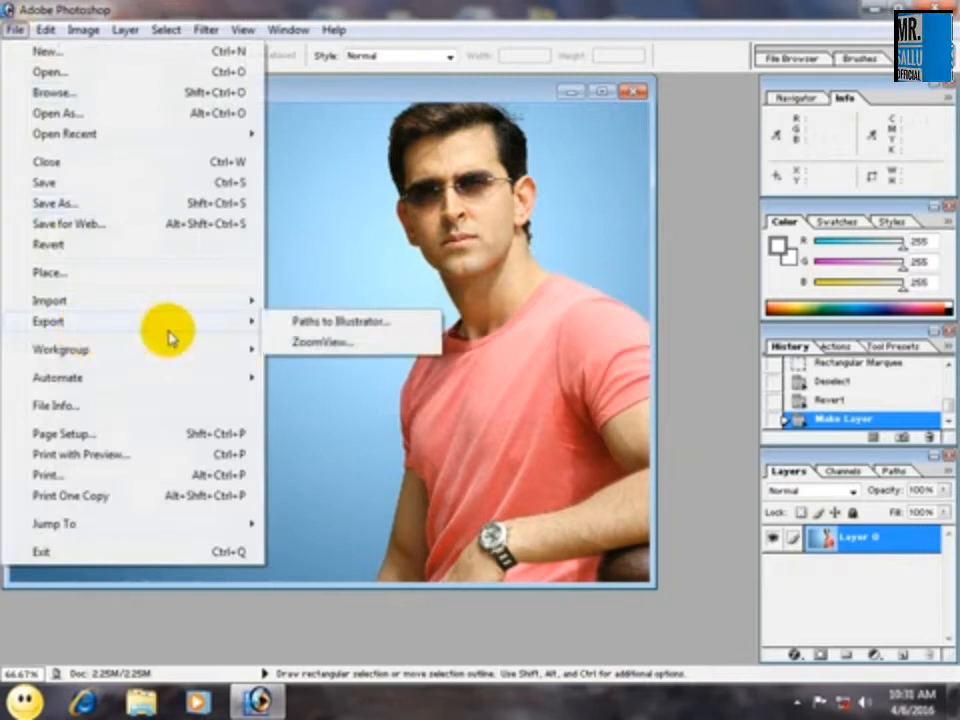
click(320, 322)
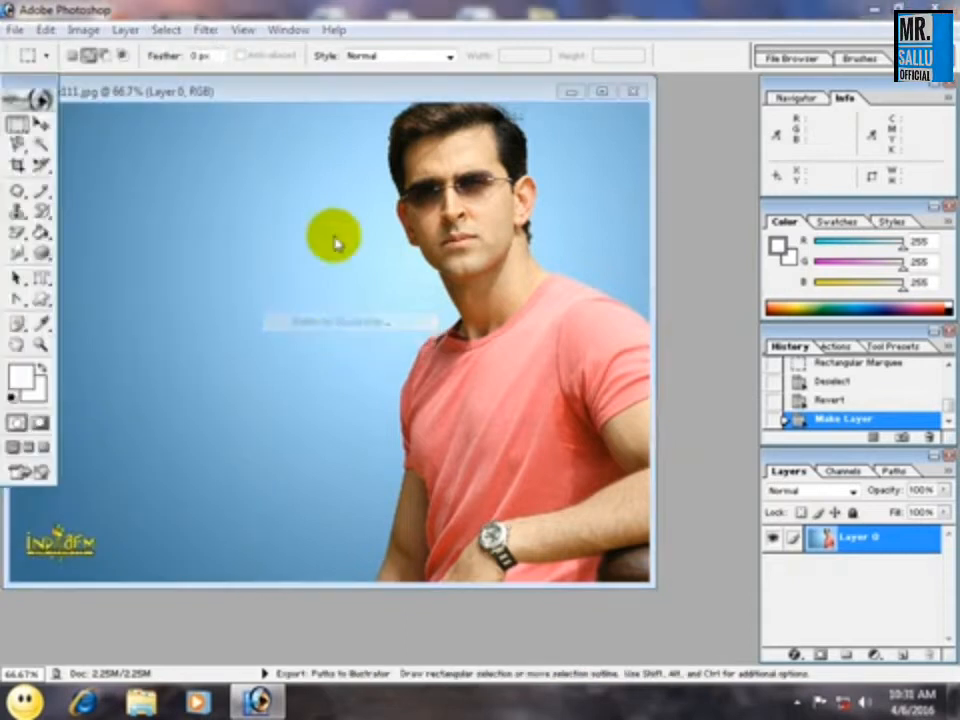
click(490, 240)
click(372, 258)
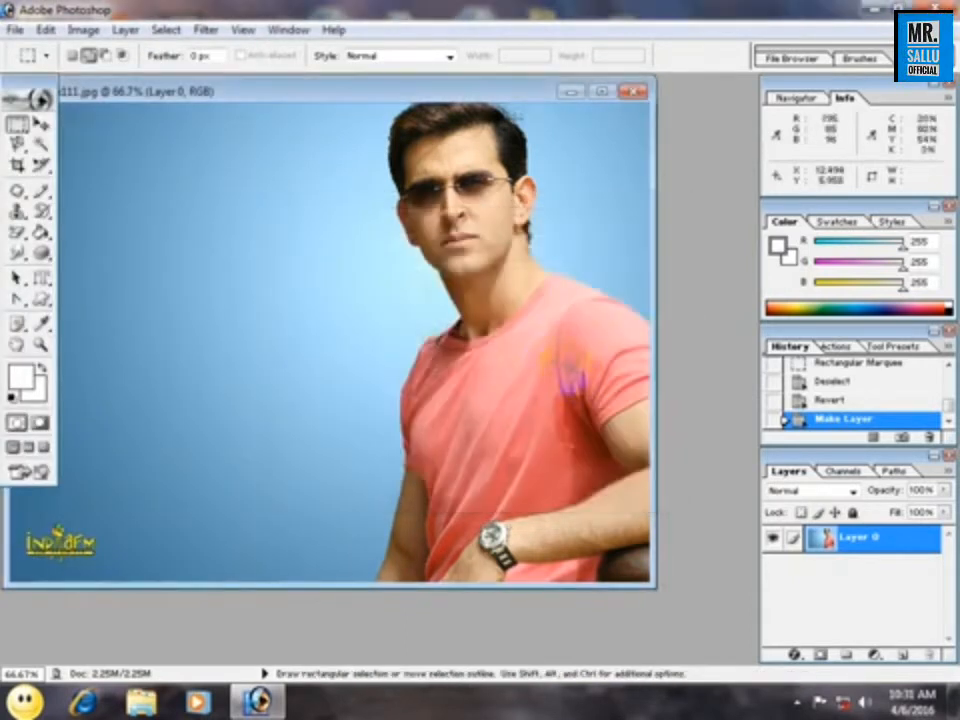
Switch to the desktop and locate the exported Illustrator paths file.
click(16, 30)
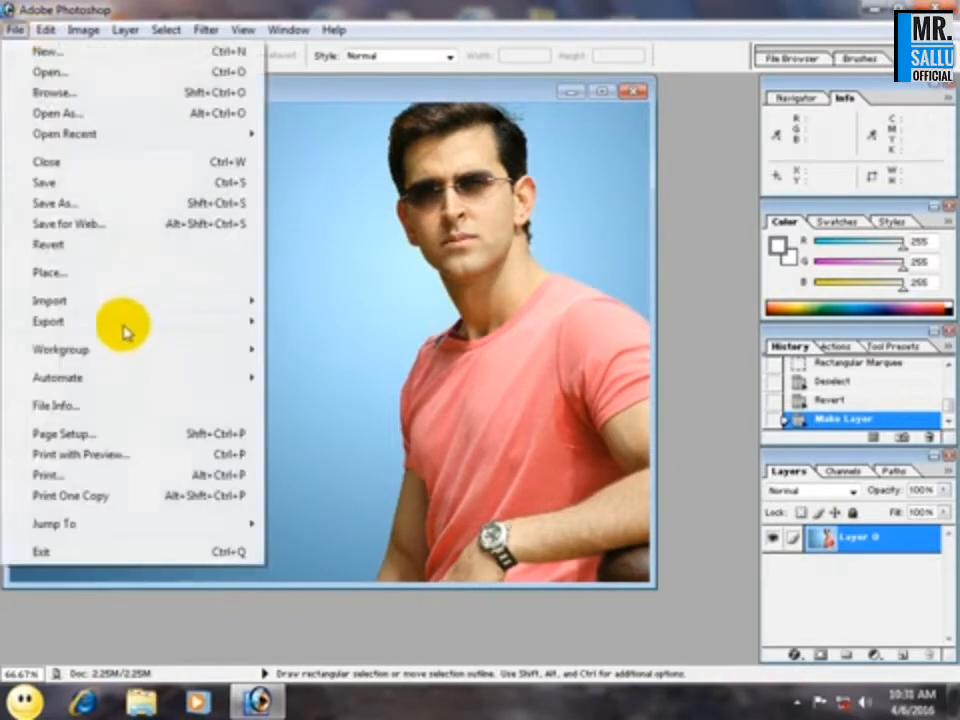
mouse_move(214, 330)
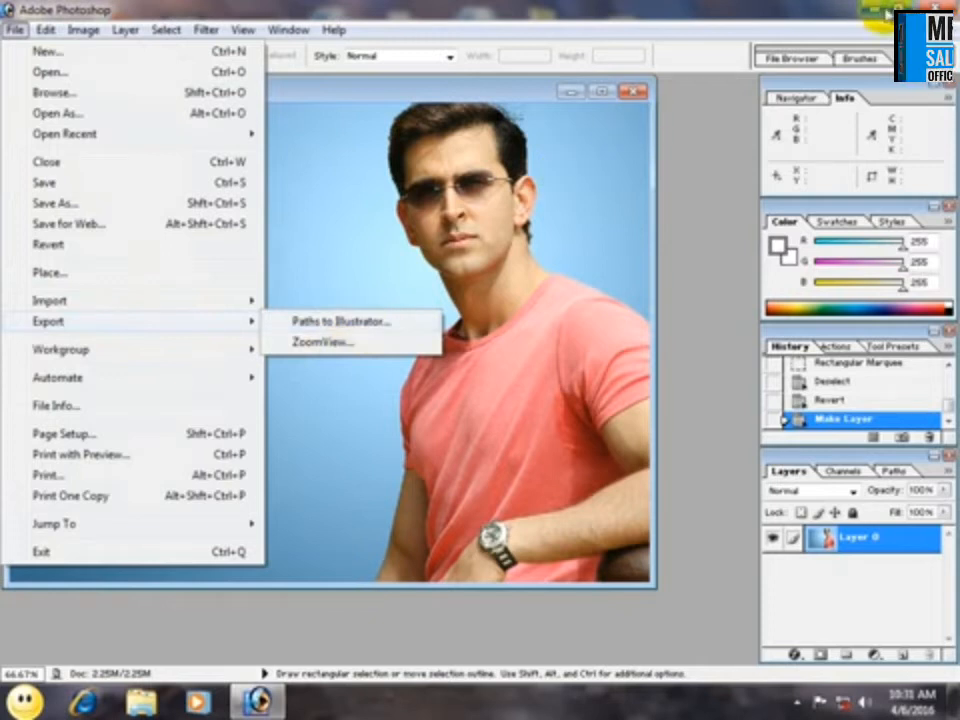
click(876, 10)
click(622, 518)
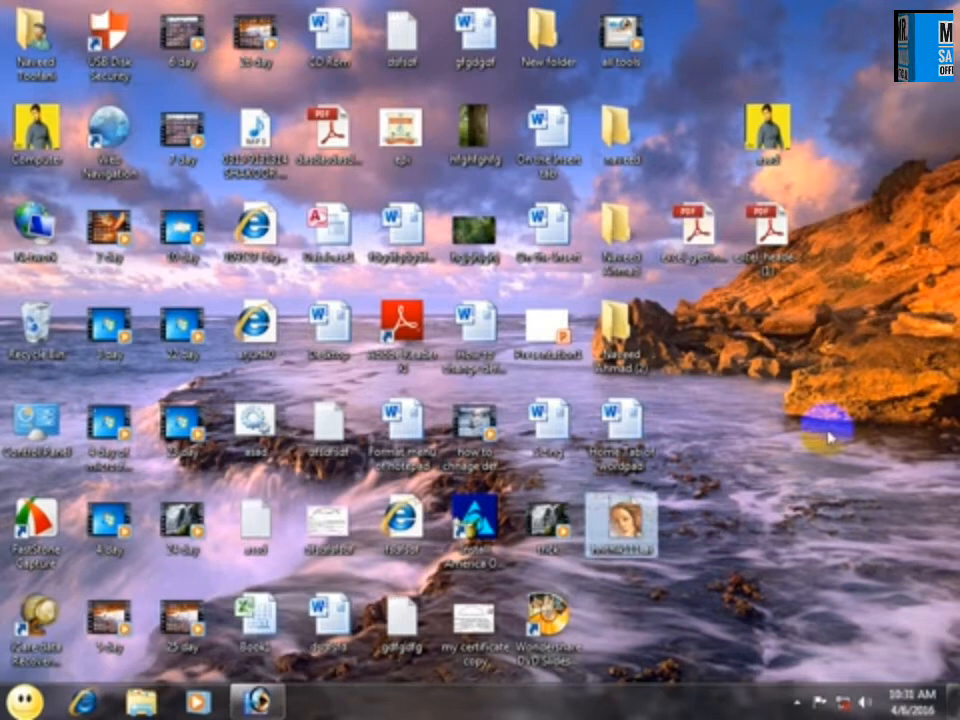
Switch back to Photoshop and close the photo without saving its changes.
click(257, 700)
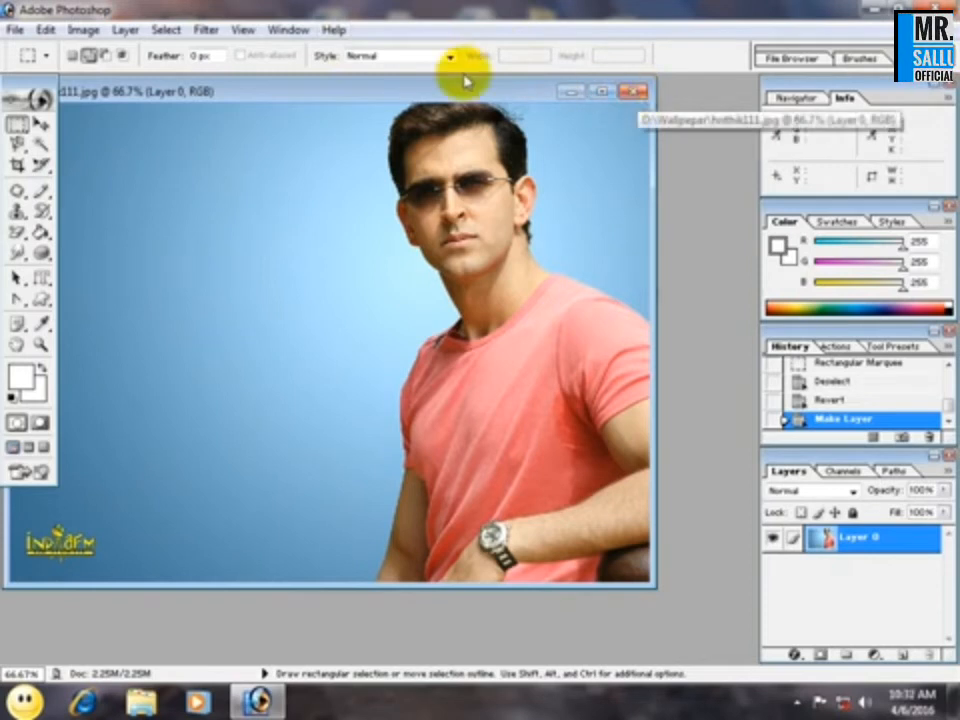
click(633, 93)
click(478, 272)
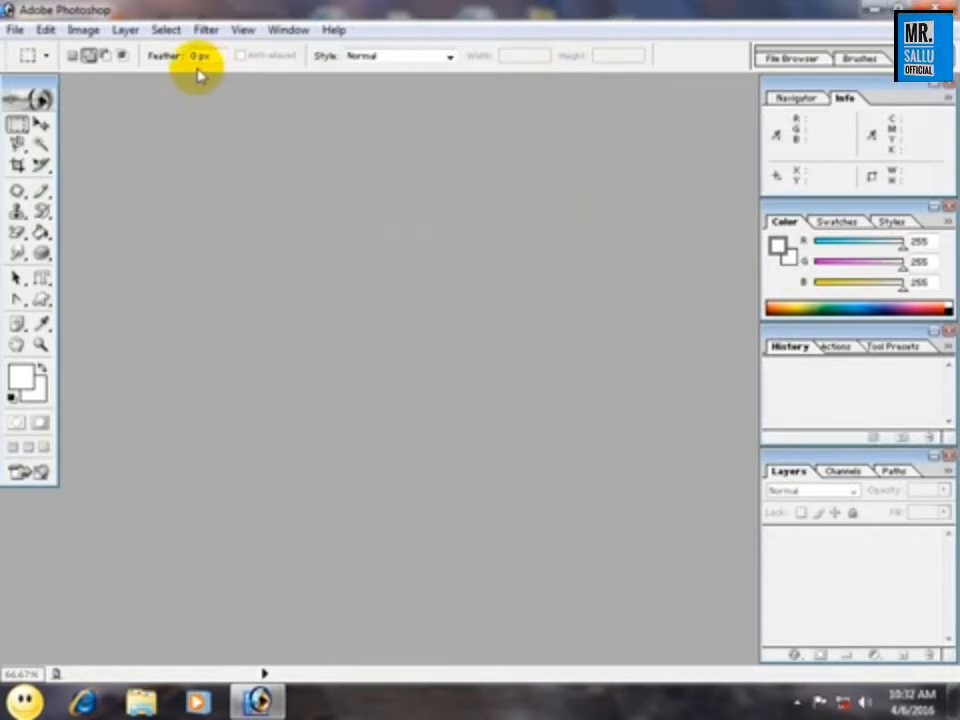
Create a new document with the 4 x 6 preset size and CMYK Color mode.
click(13, 30)
click(42, 51)
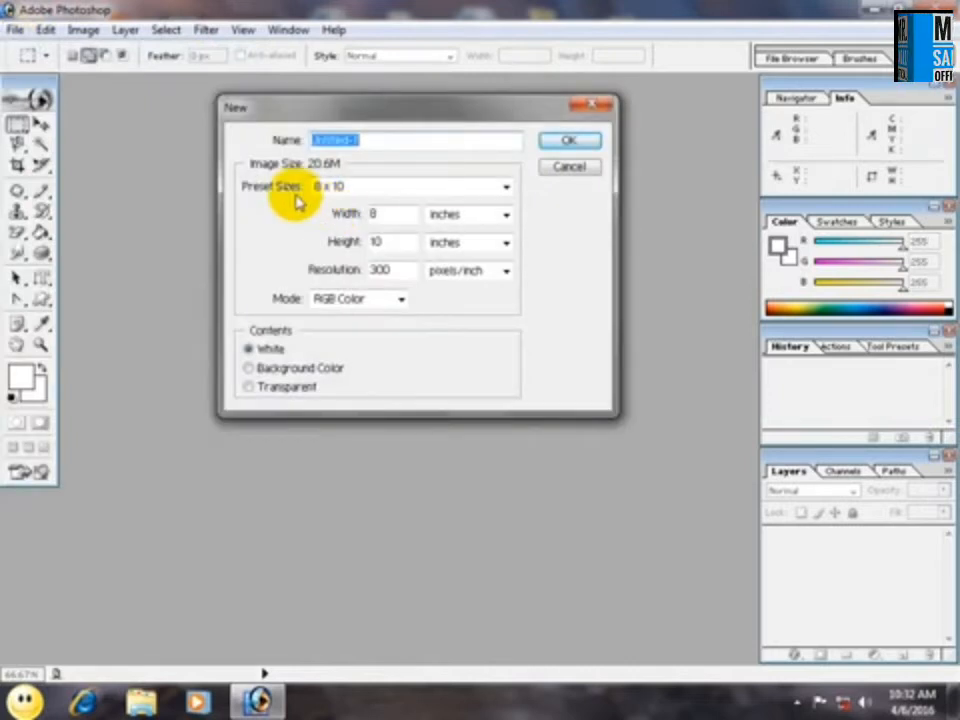
click(351, 190)
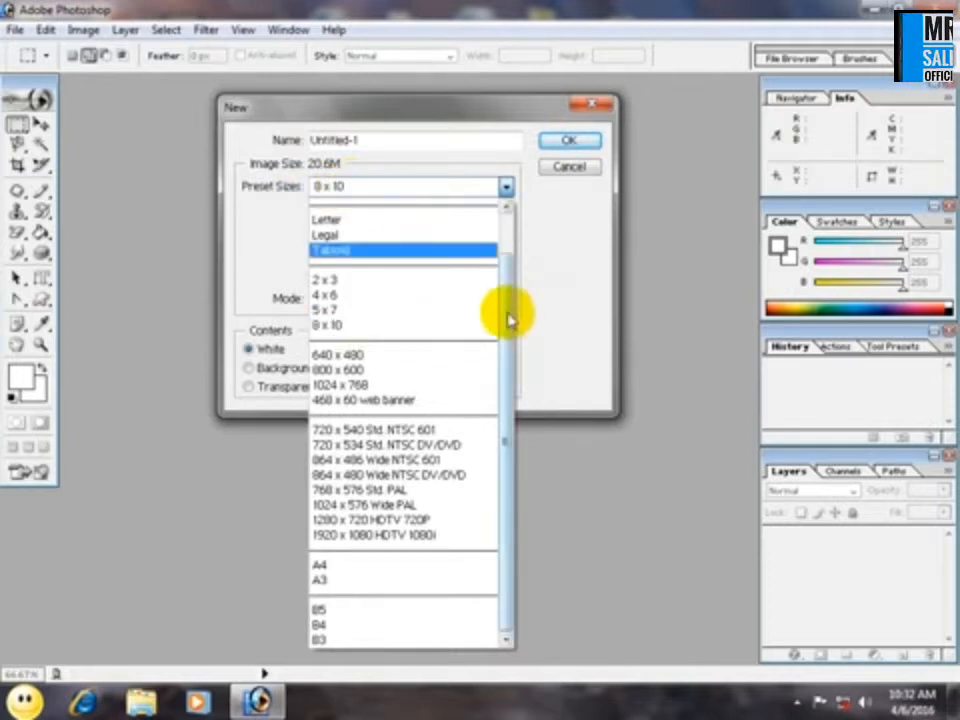
drag(508, 312, 506, 240)
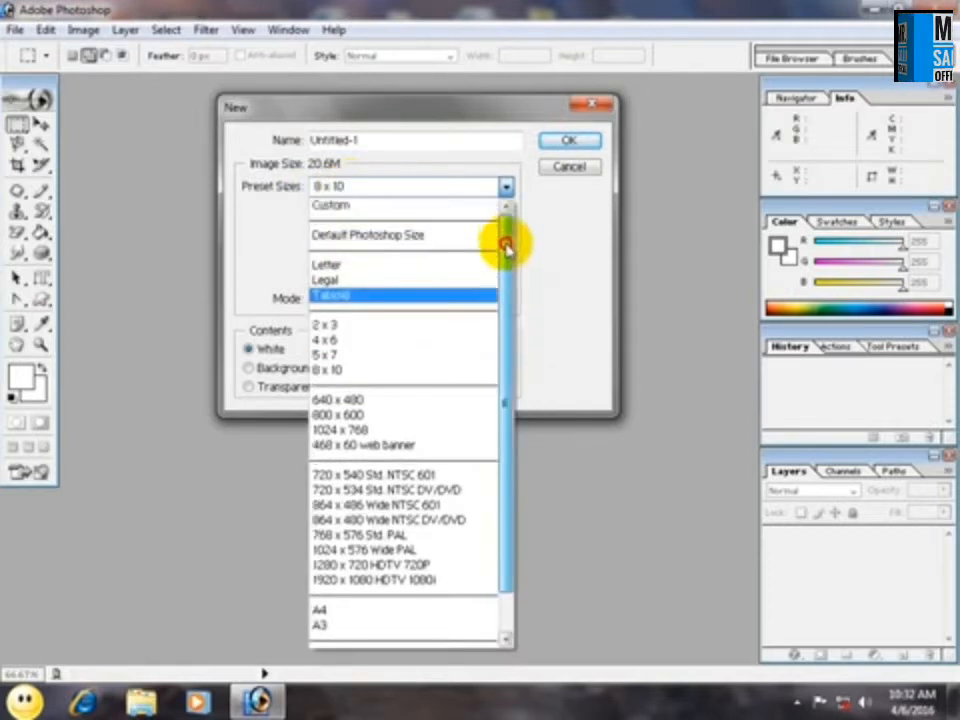
click(362, 342)
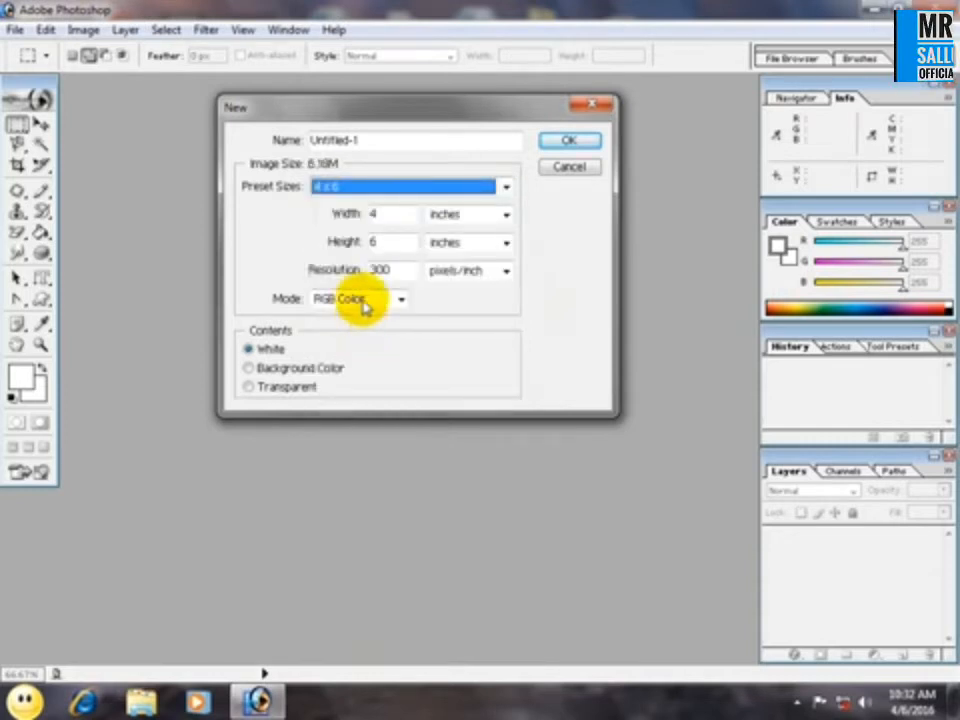
click(365, 303)
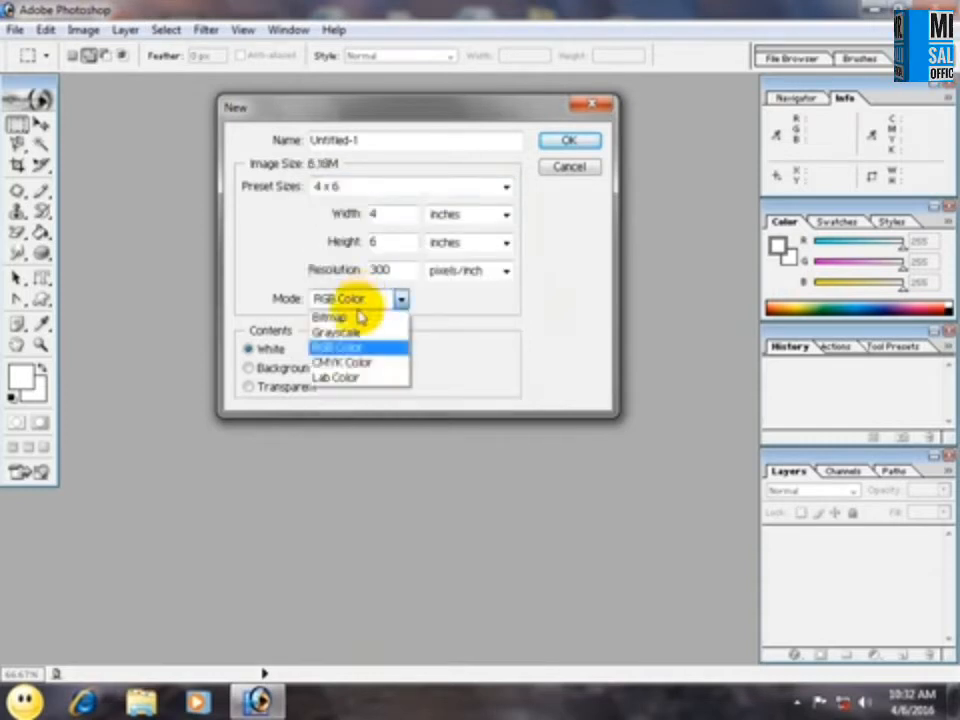
click(370, 364)
click(560, 142)
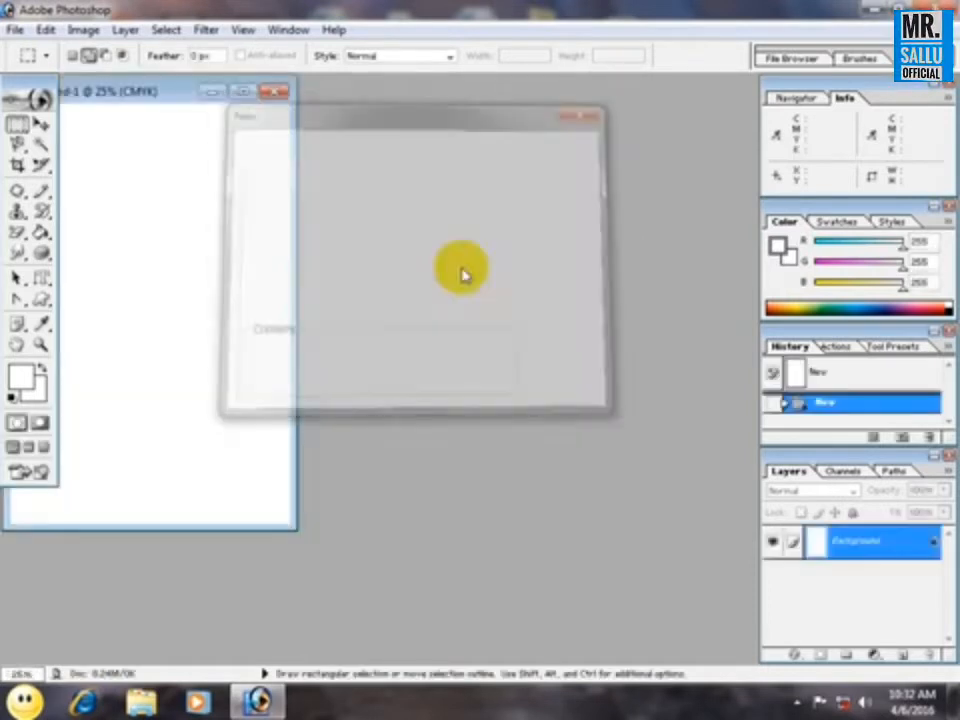
Maximize the new document's window and convert its Background into a regular layer.
click(242, 92)
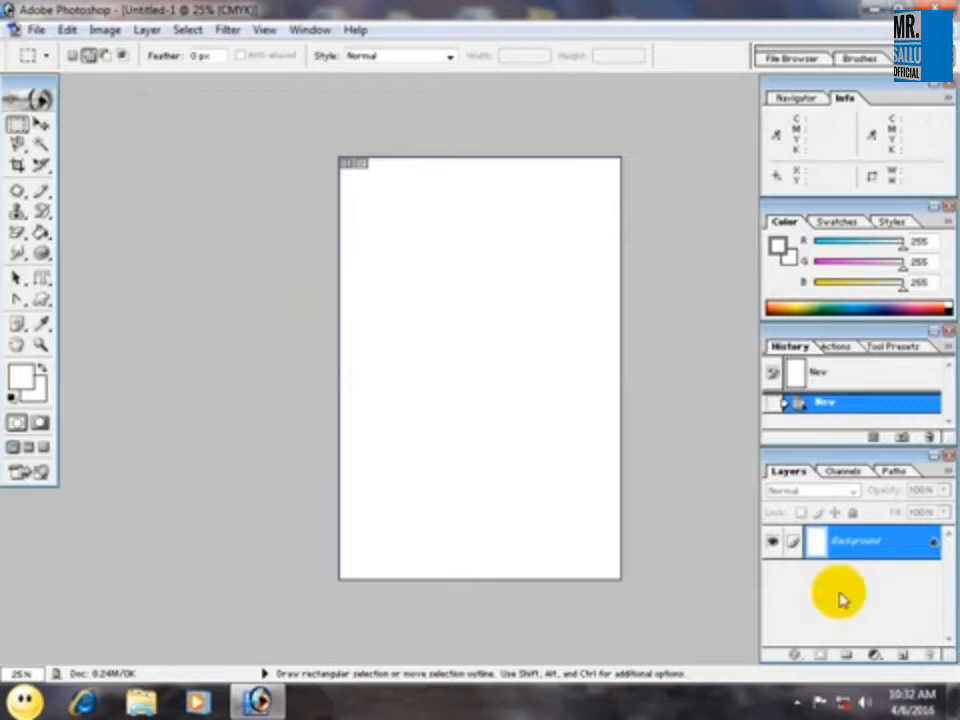
double_click(850, 543)
click(628, 322)
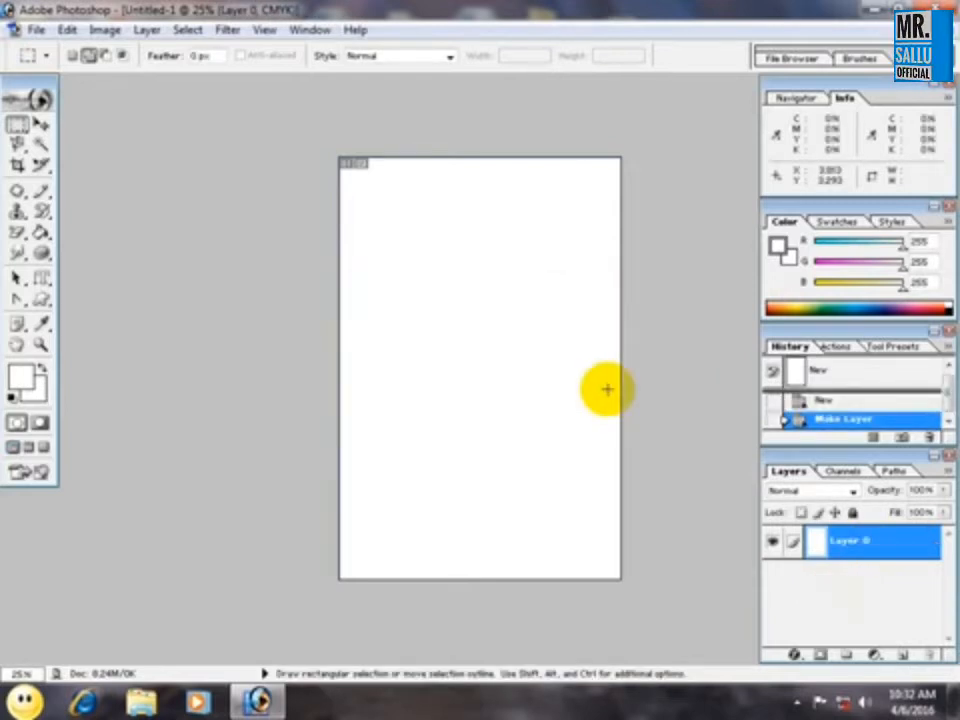
Add a new layer above Layer 0 and fill it with blue, colour 2719E1.
key(ctrl+shift+n)
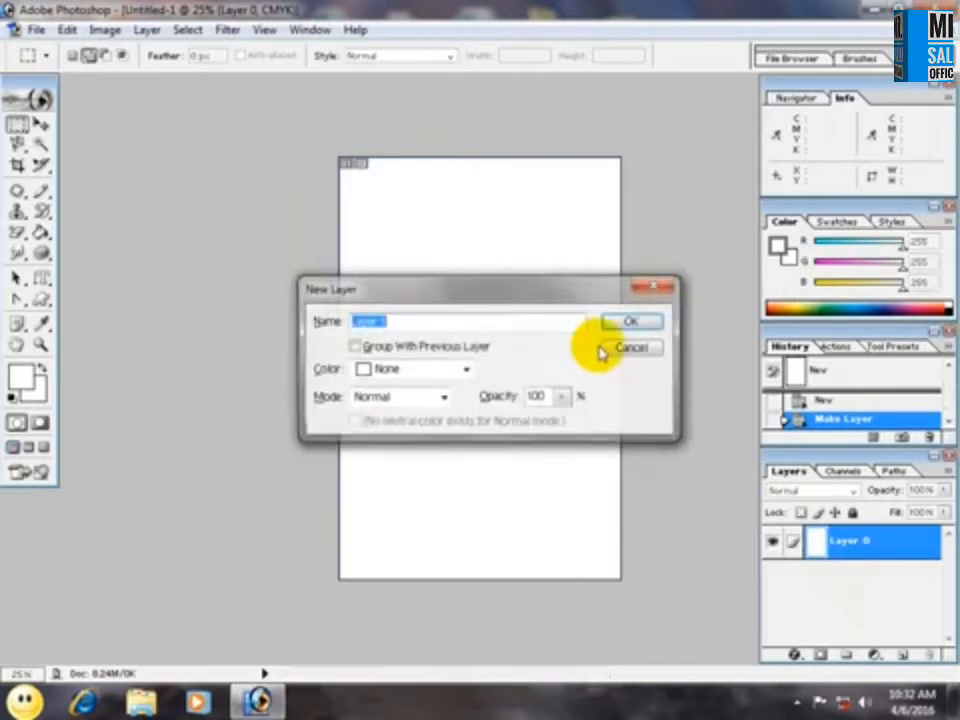
click(648, 322)
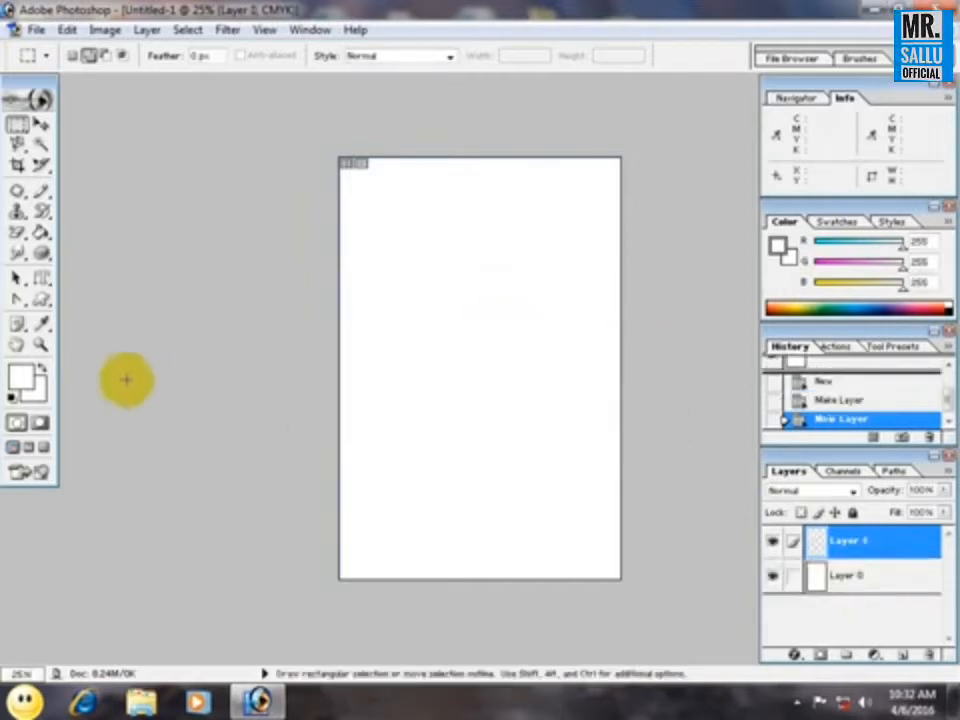
click(27, 383)
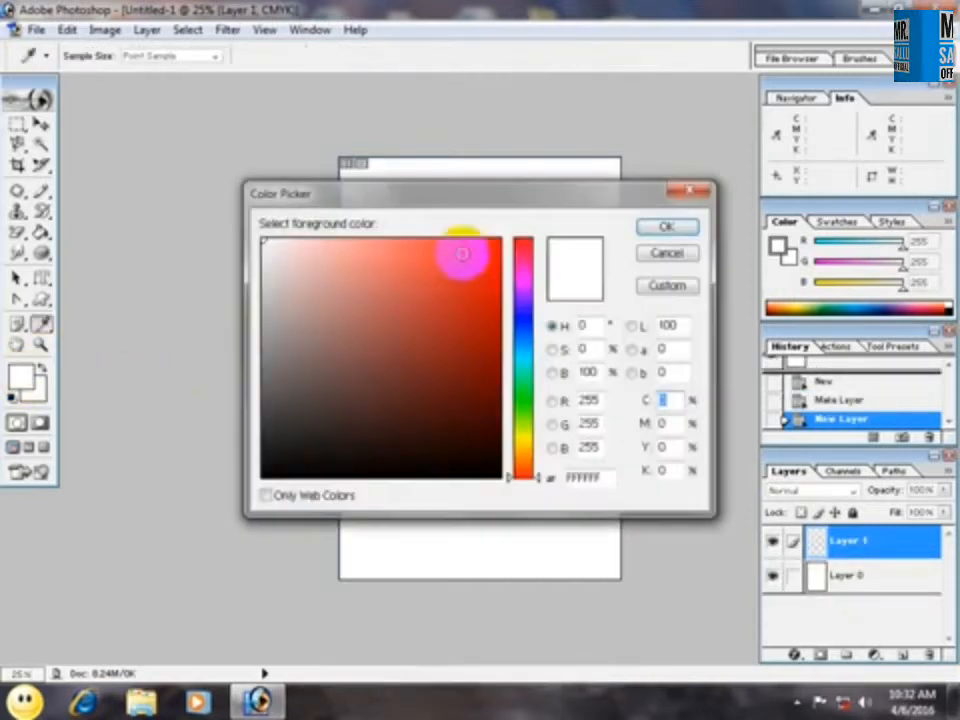
click(521, 316)
click(664, 236)
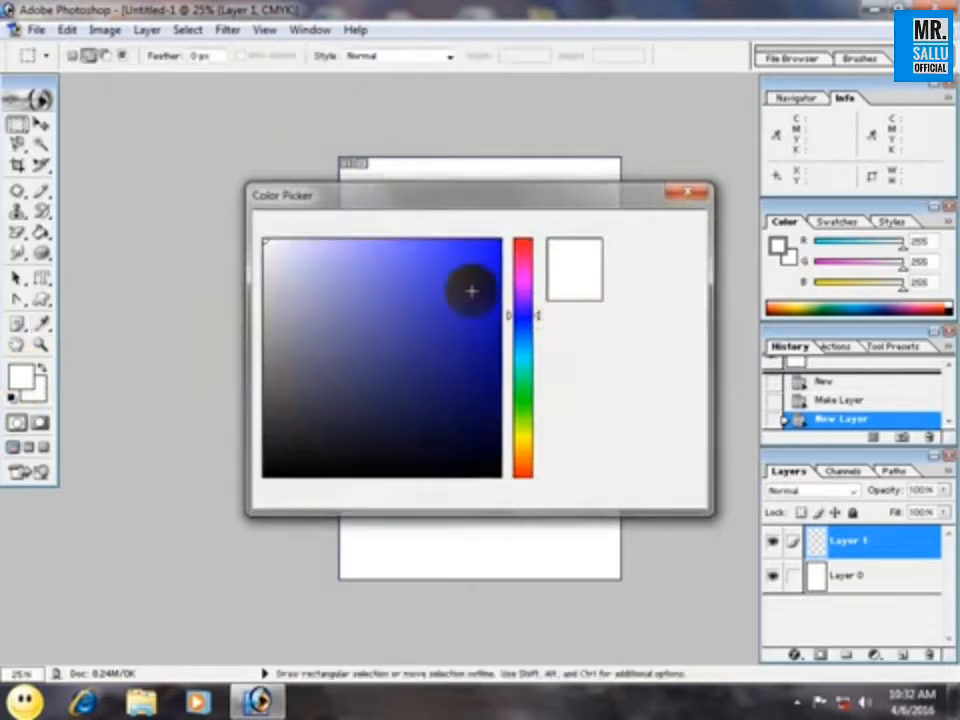
click(21, 378)
click(476, 267)
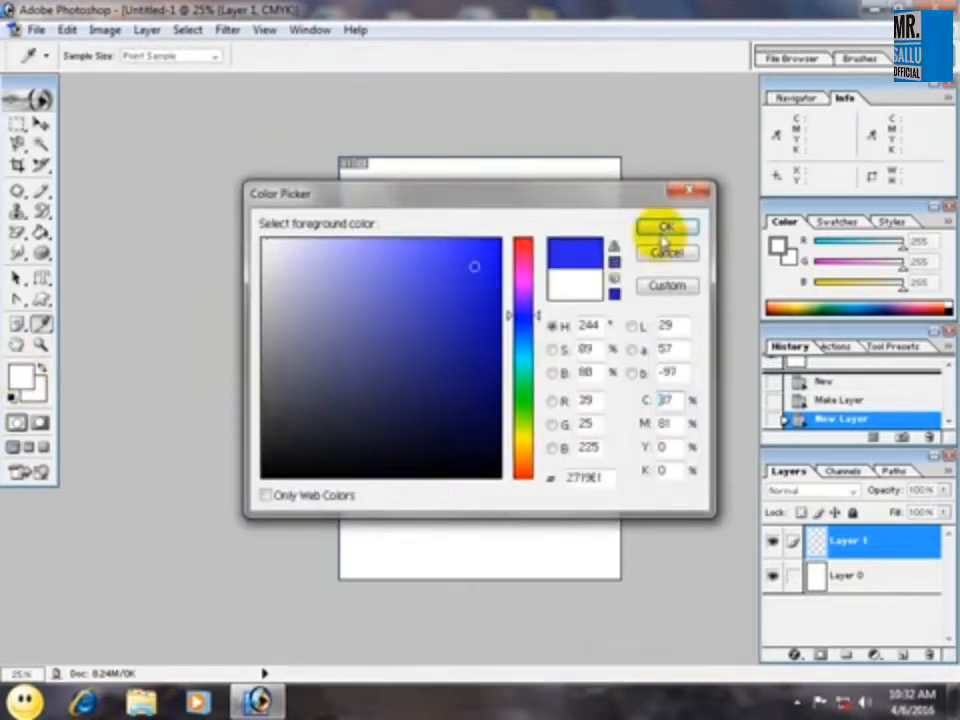
click(665, 227)
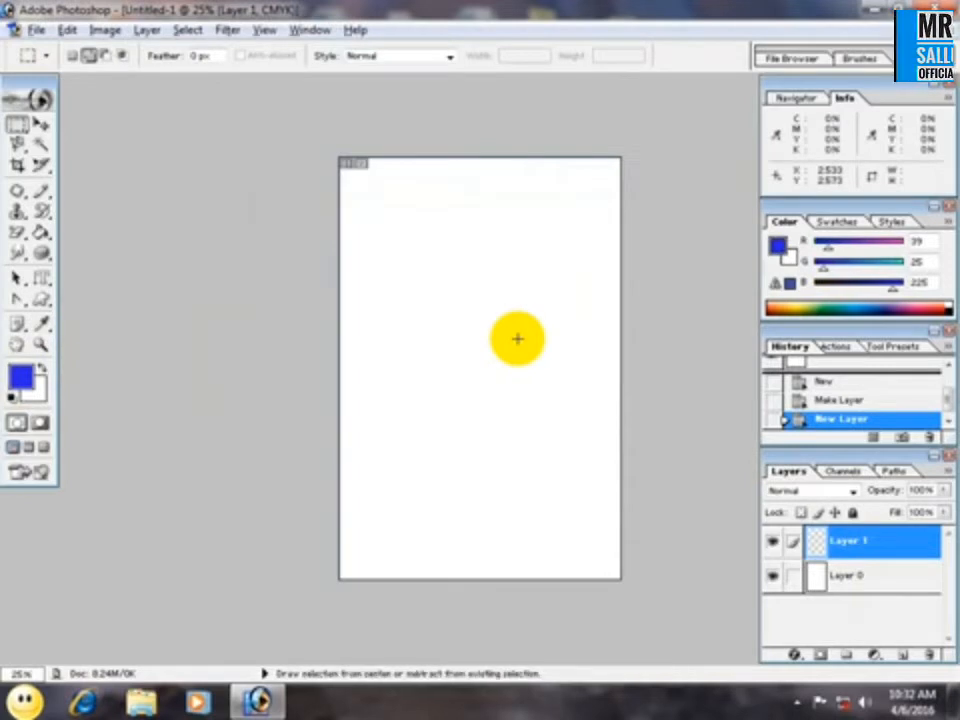
key(alt+BackSpace)
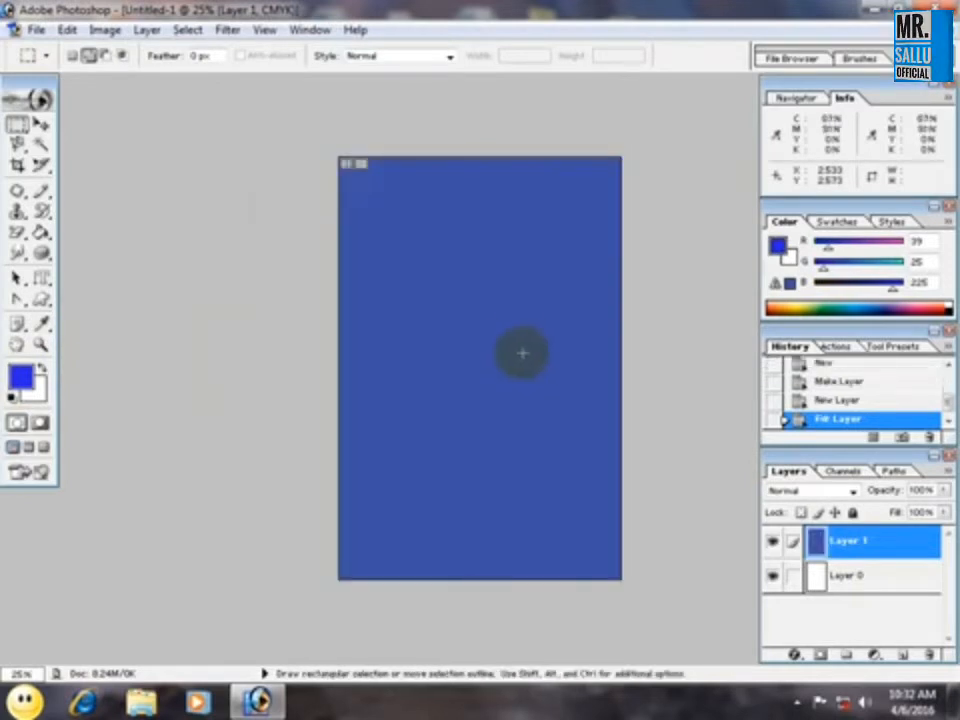
Hide the document's auto slices using the Slice Select tool's options, and switch to the Move tool.
drag(41, 164, 88, 187)
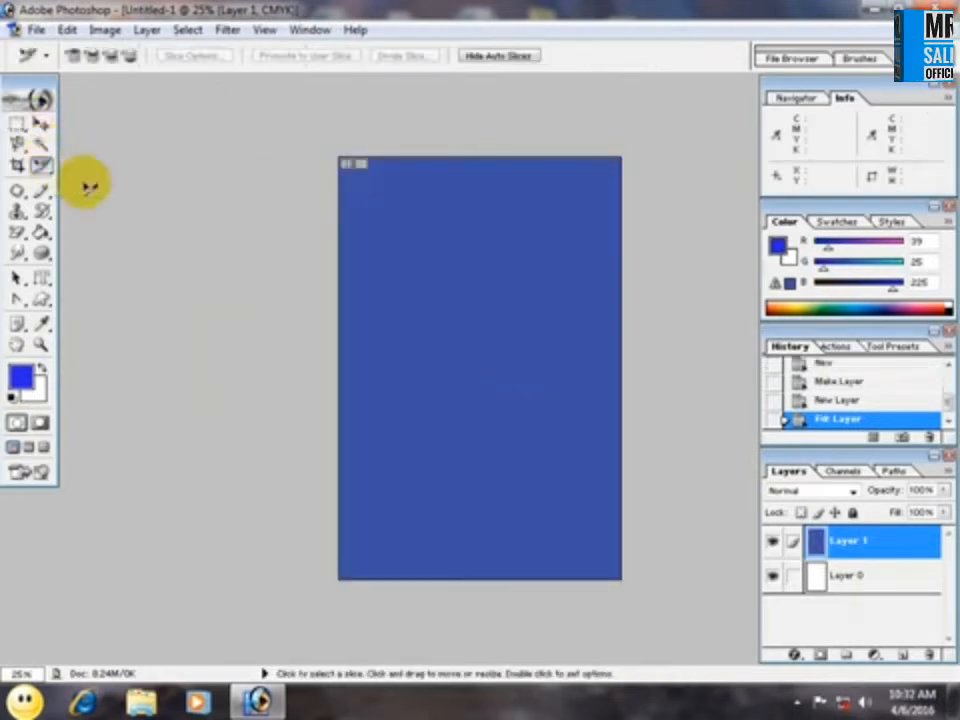
click(468, 55)
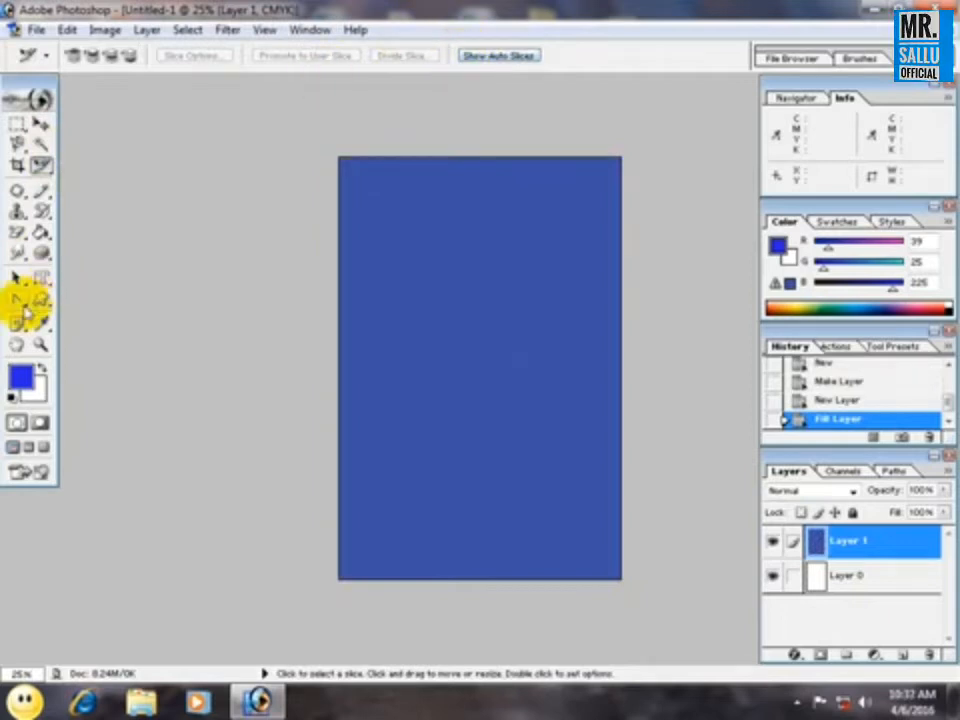
click(41, 122)
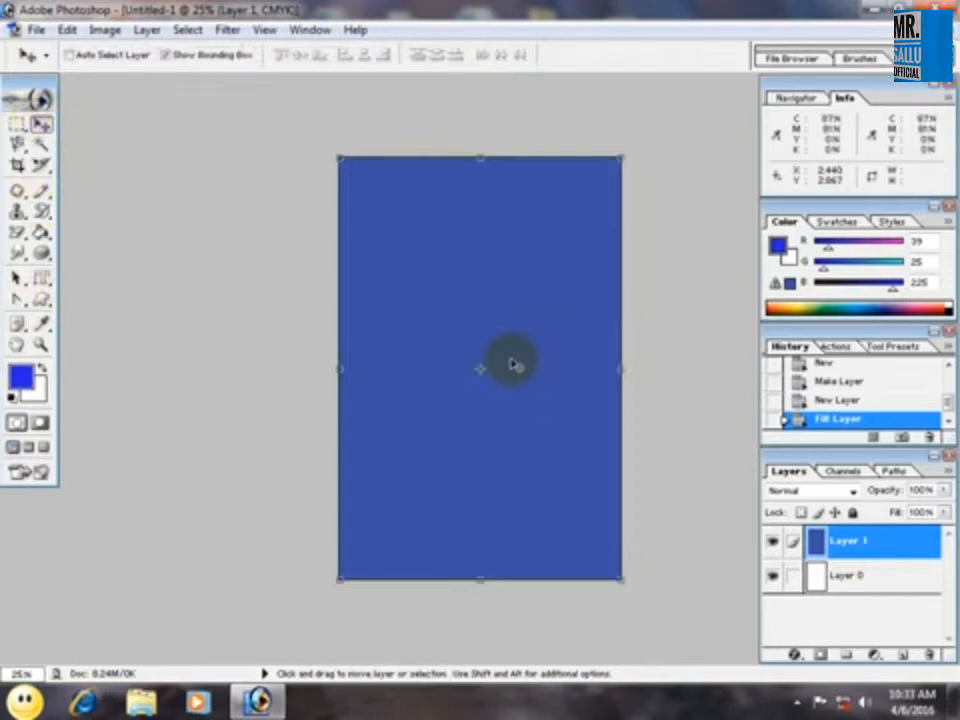
Add another new layer above the blue one and activate the Pen tool.
key(ctrl+shift+n)
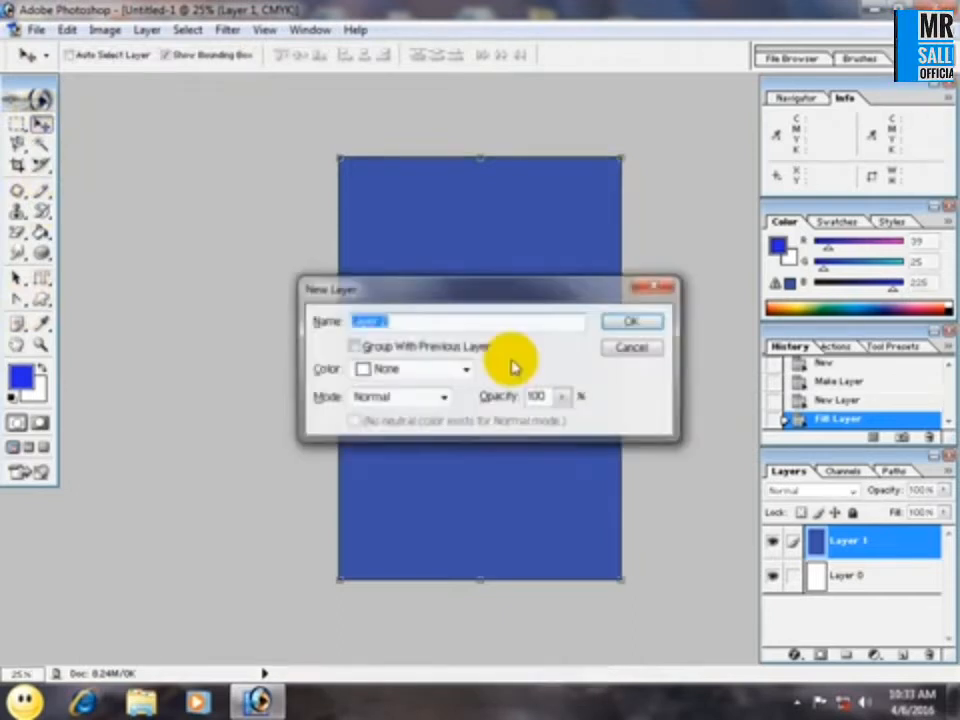
click(632, 323)
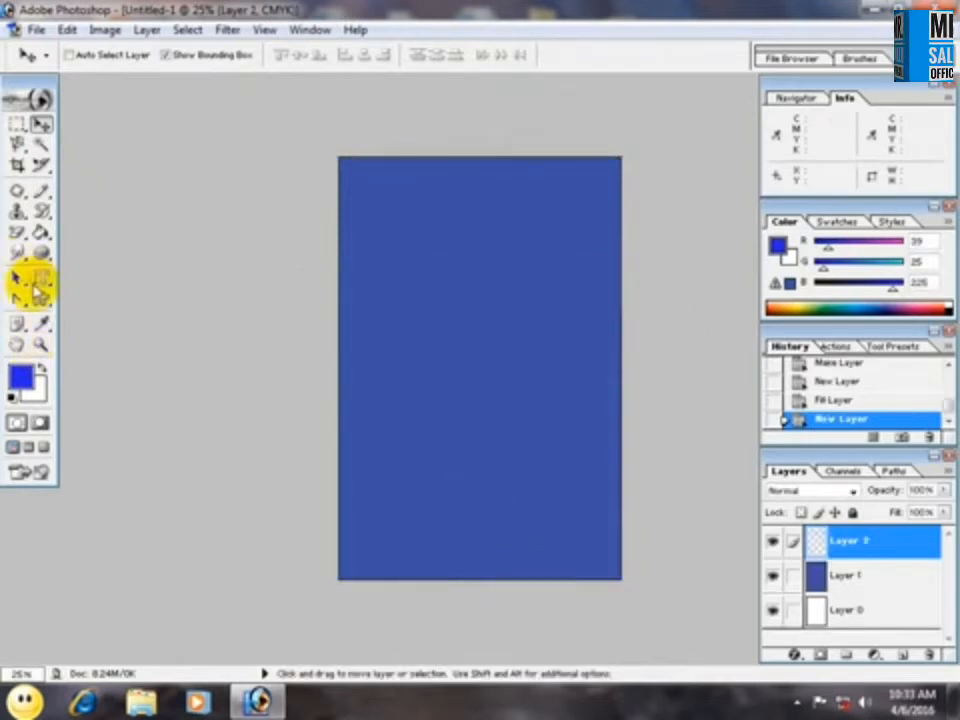
drag(17, 298, 90, 305)
click(90, 300)
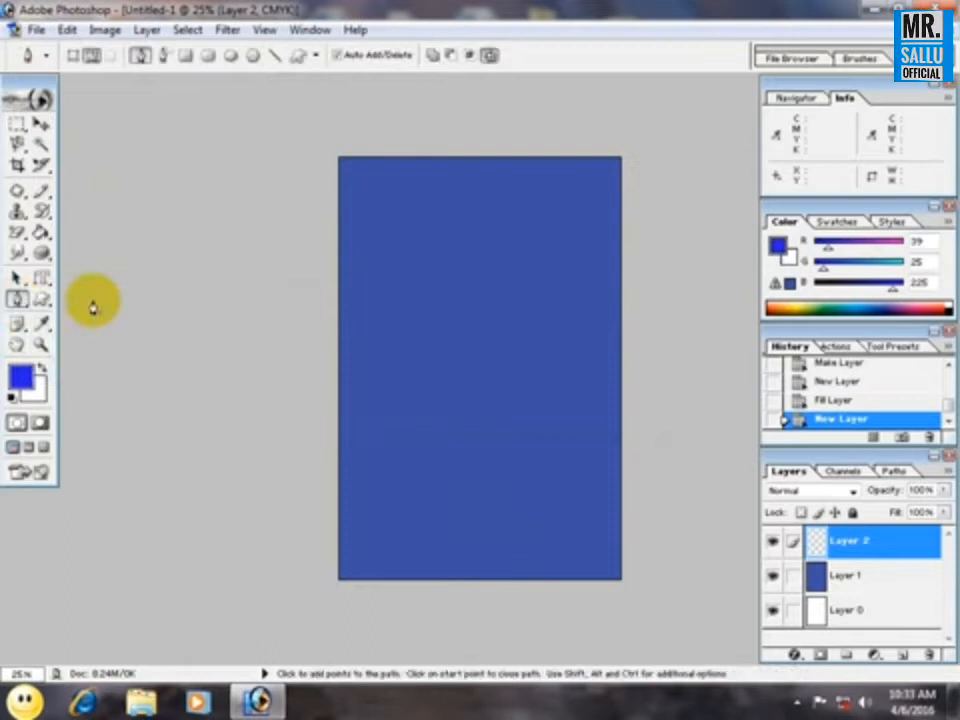
click(437, 580)
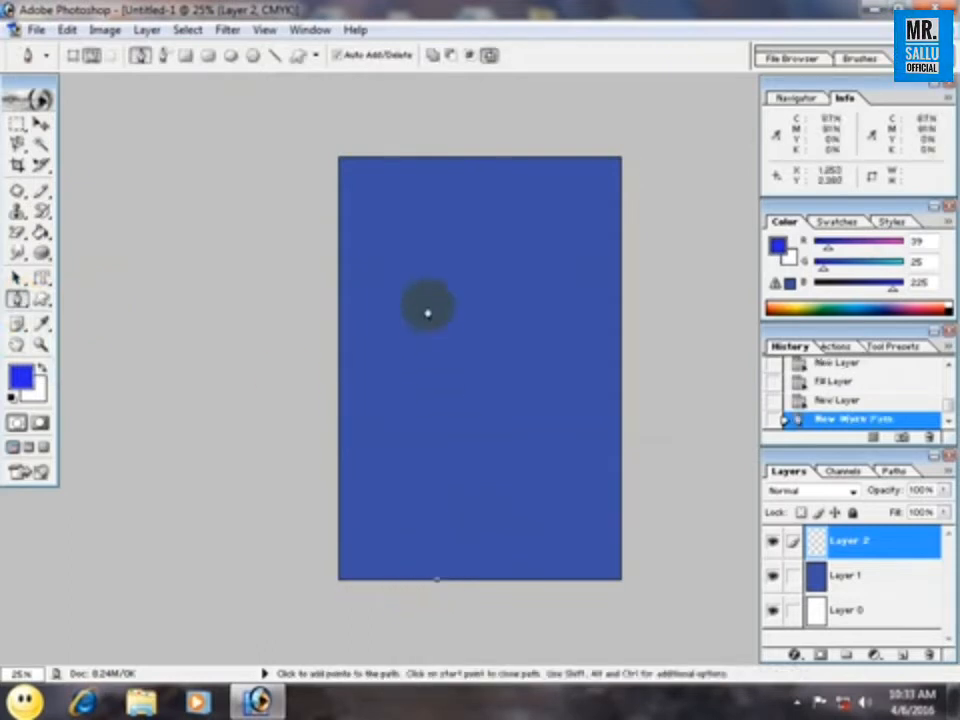
right_click(438, 180)
click(438, 166)
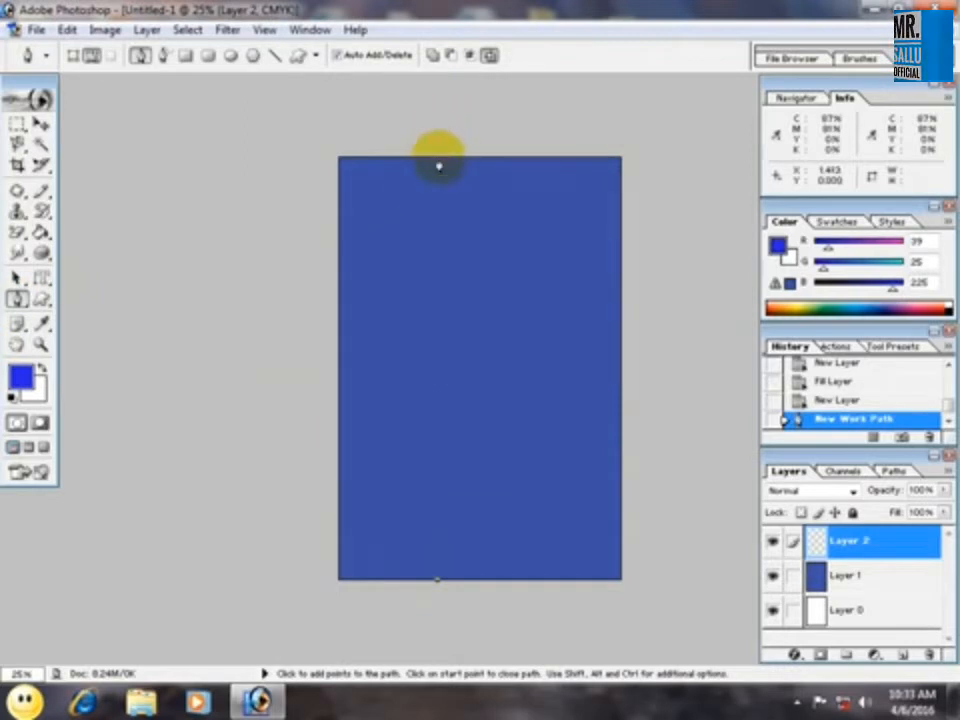
click(451, 162)
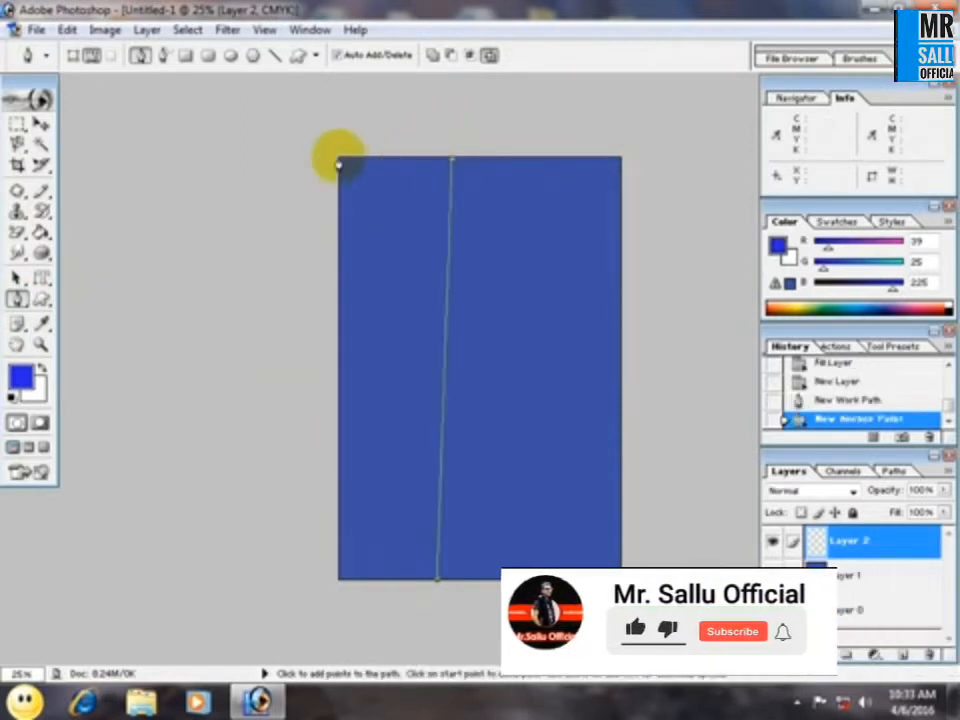
key(ctrl+alt+z)
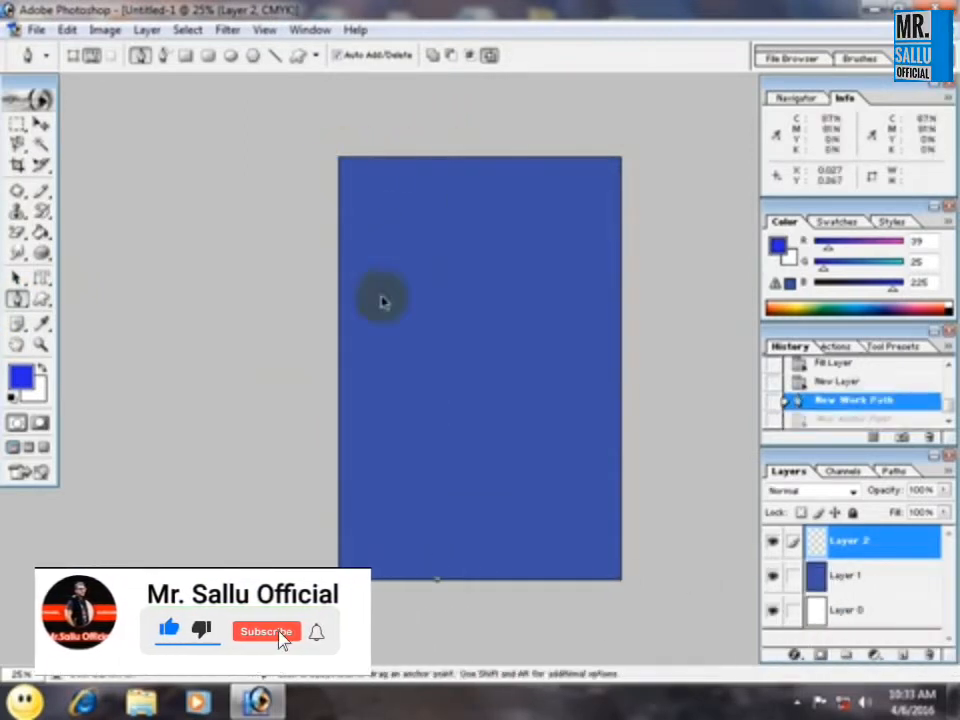
key(ctrl+alt+z)
Draw a closed triangular path from the page's bottom-left corner to the middle of the top edge and the top-left corner.
click(345, 582)
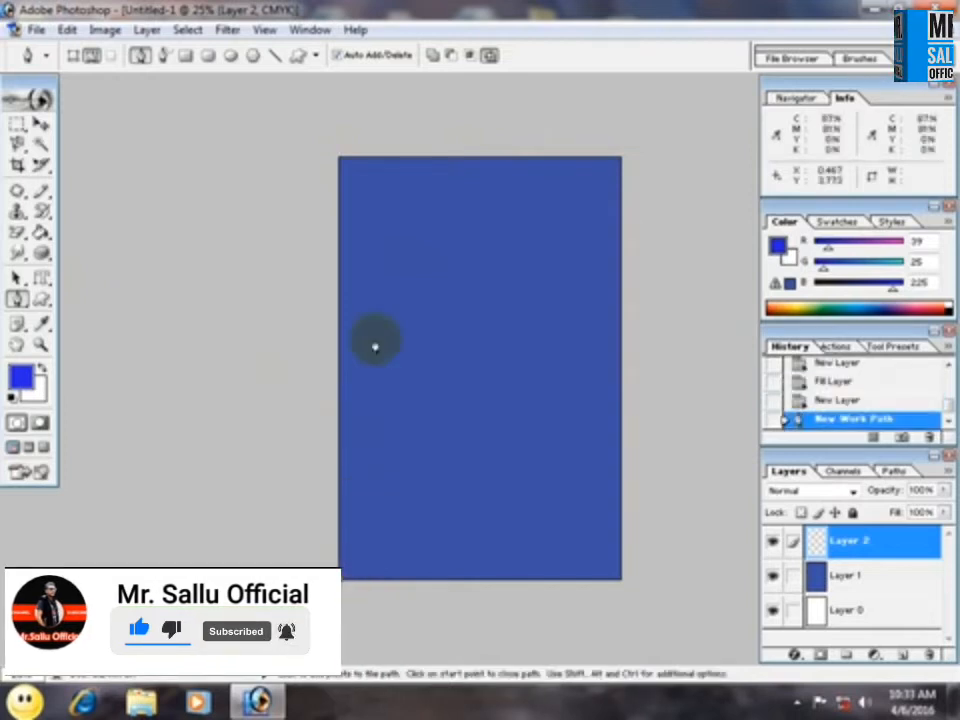
click(476, 160)
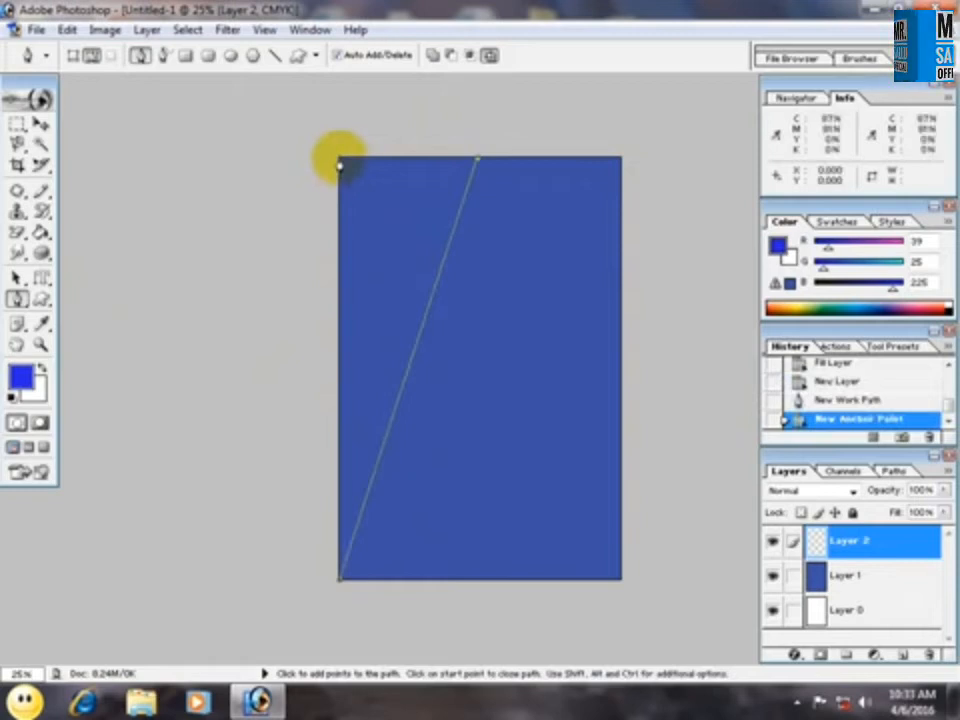
click(340, 163)
click(342, 577)
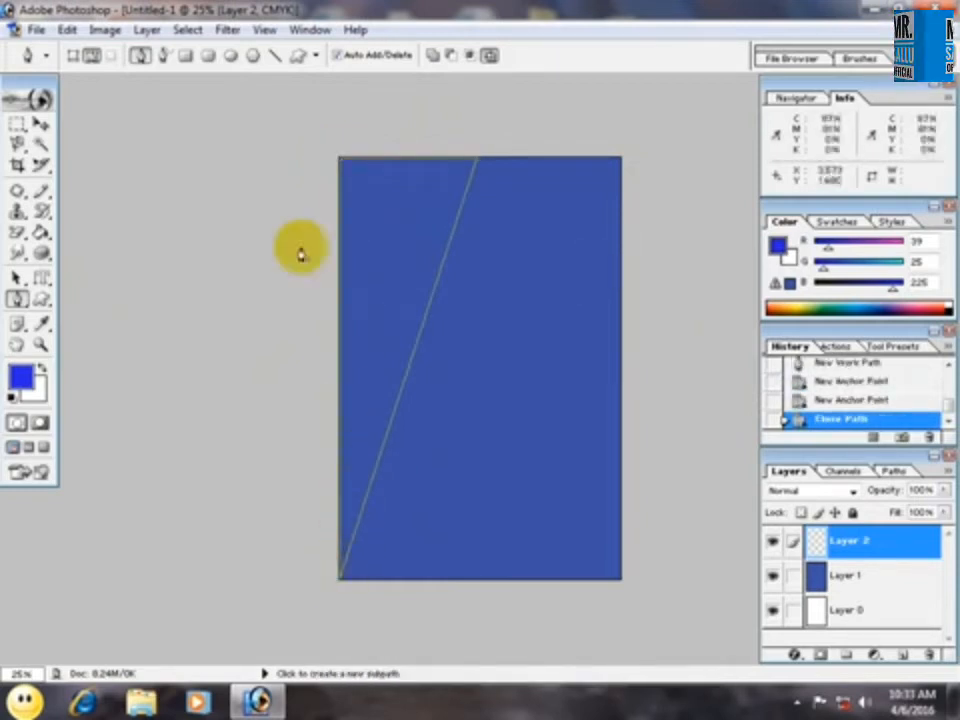
Add an anchor point midway along the path's diagonal side and pull it toward the upper left to curve the edge.
click(18, 299)
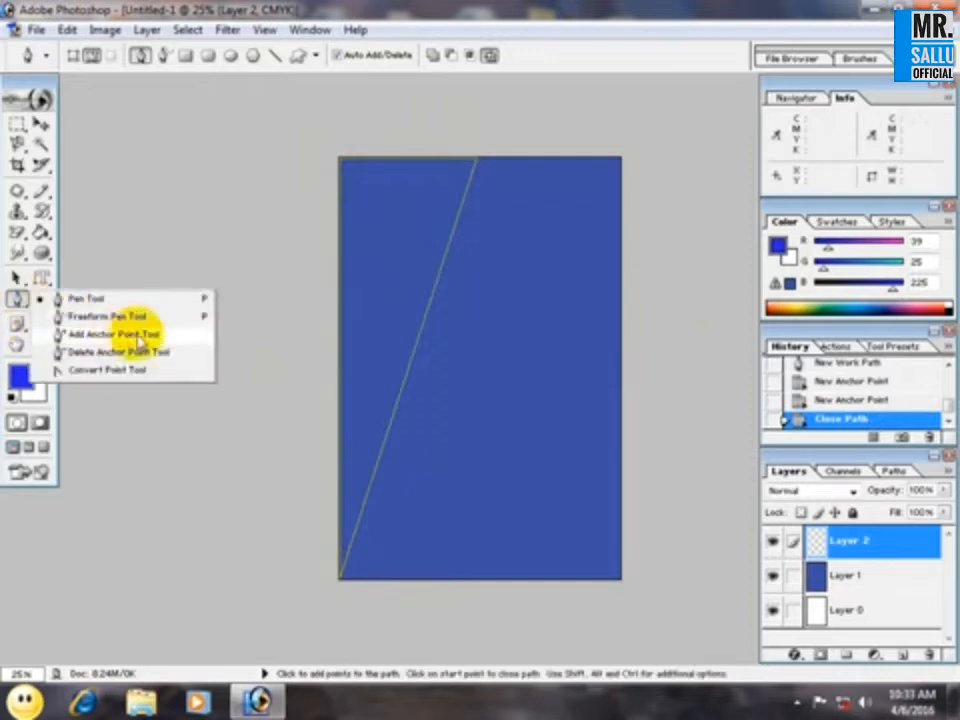
click(150, 336)
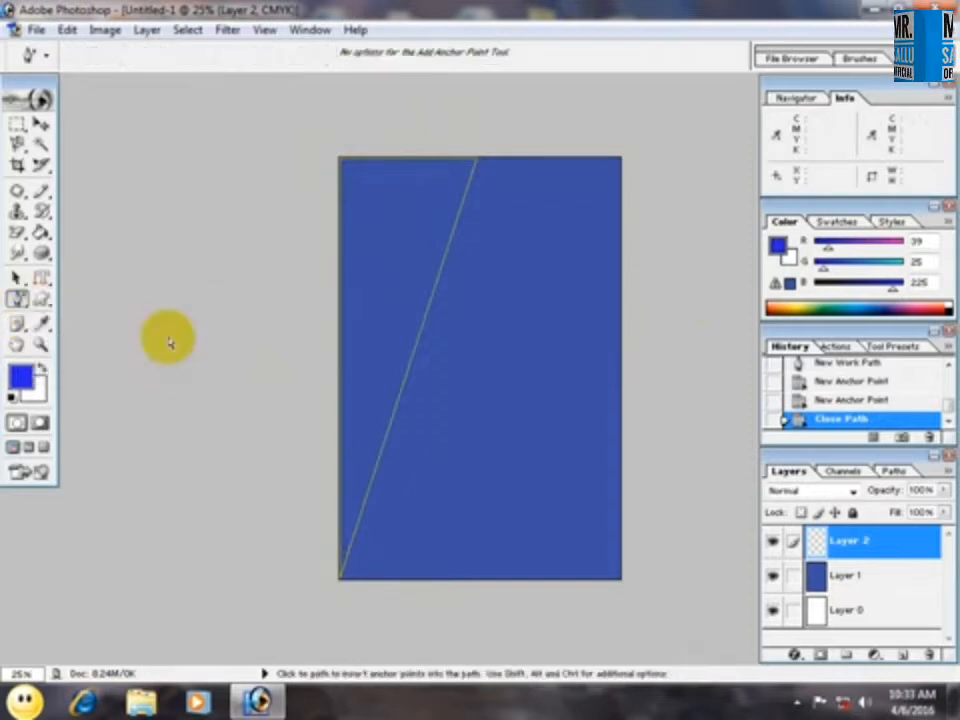
click(420, 338)
drag(420, 338, 399, 309)
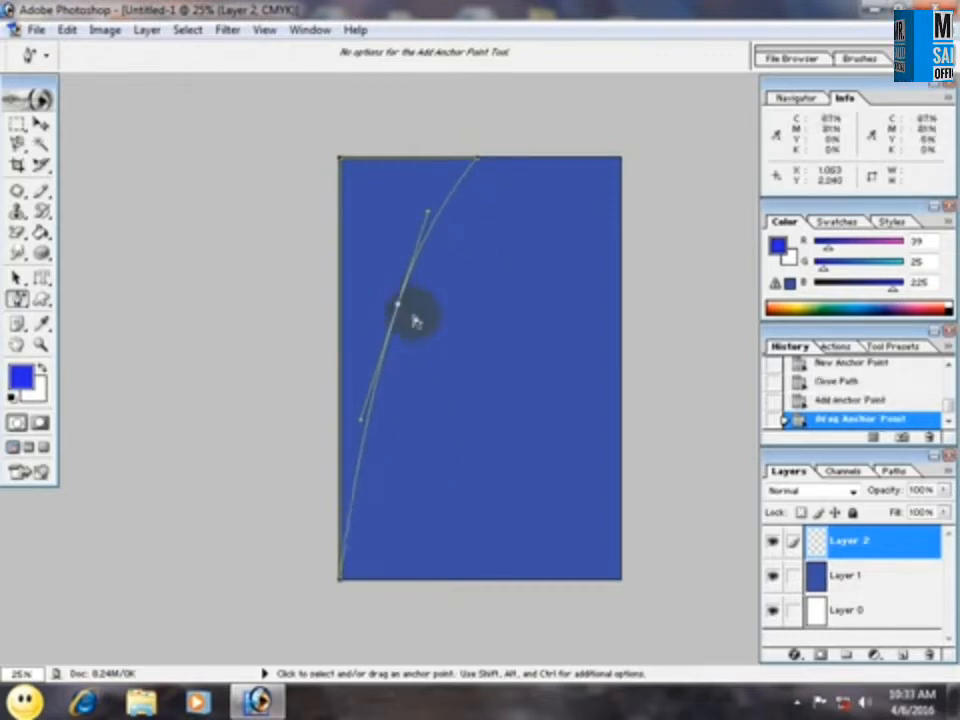
Convert the path to a selection, fill it with red FB0D34 on Layer 2, and deselect.
key(ctrl+Return)
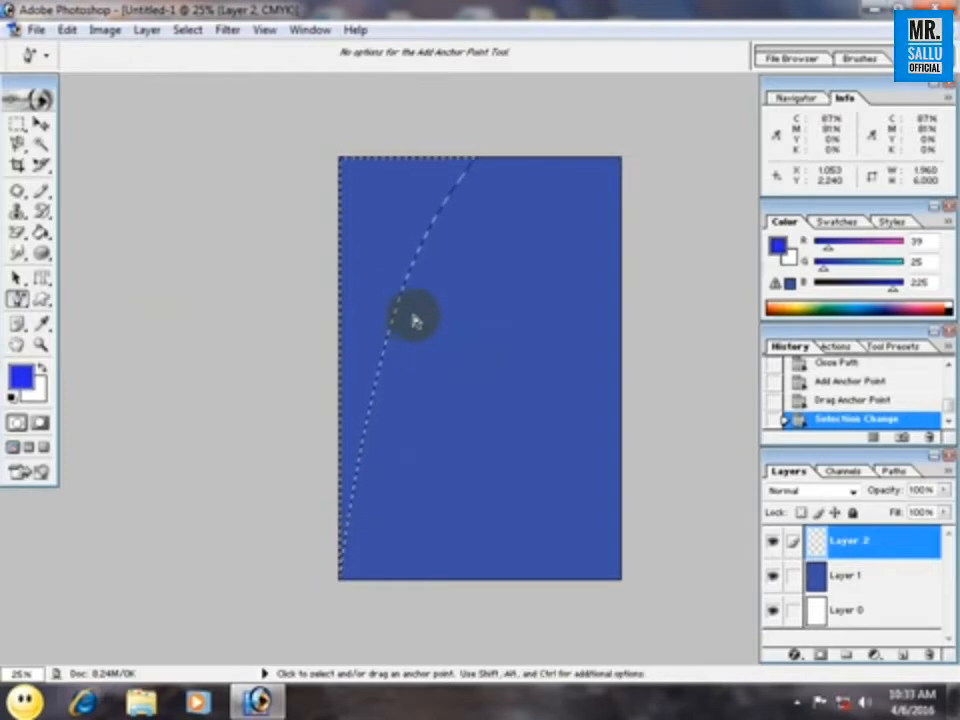
click(20, 376)
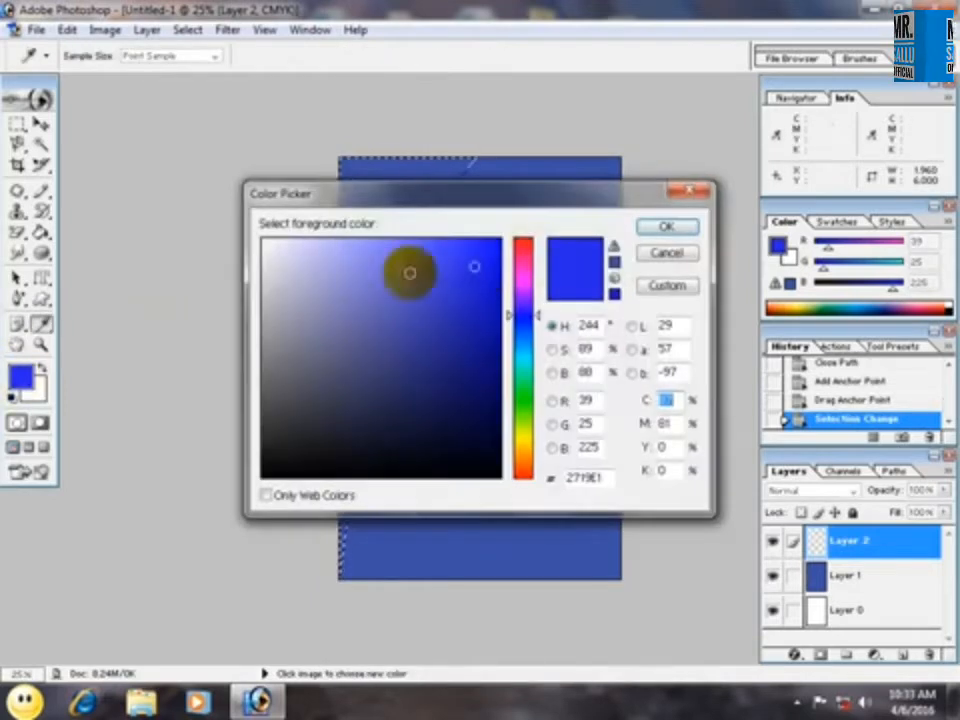
click(533, 250)
click(490, 244)
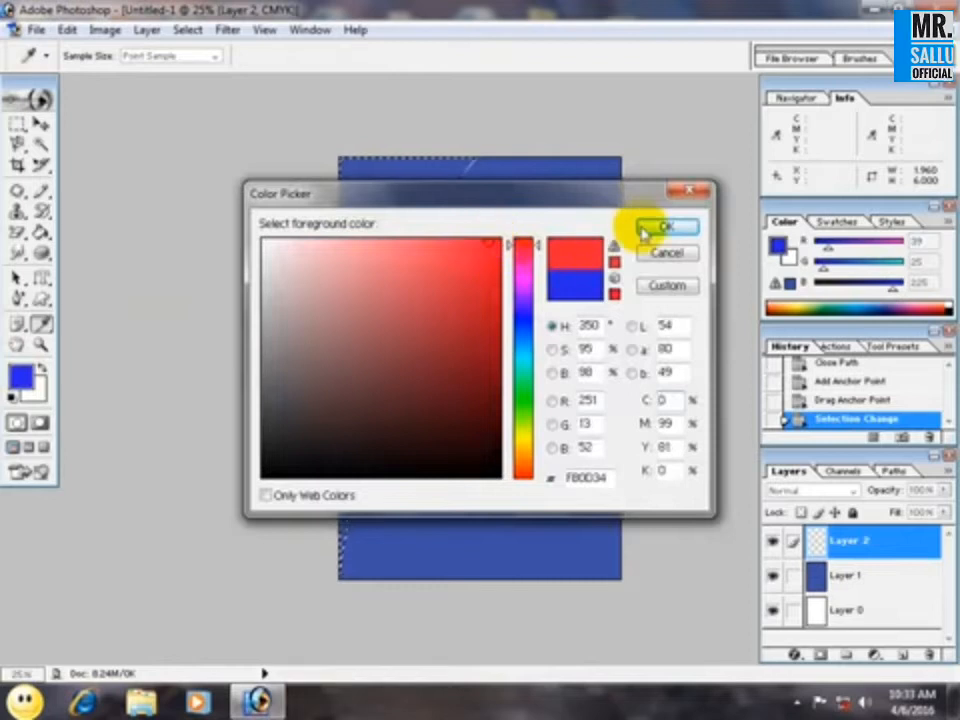
click(667, 227)
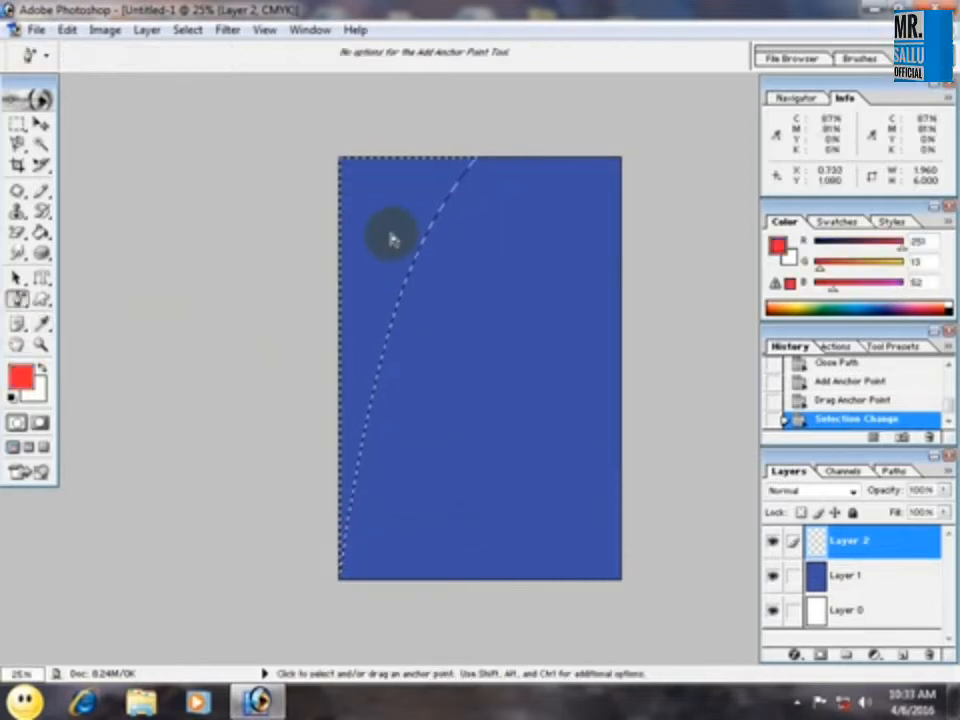
key(alt+BackSpace)
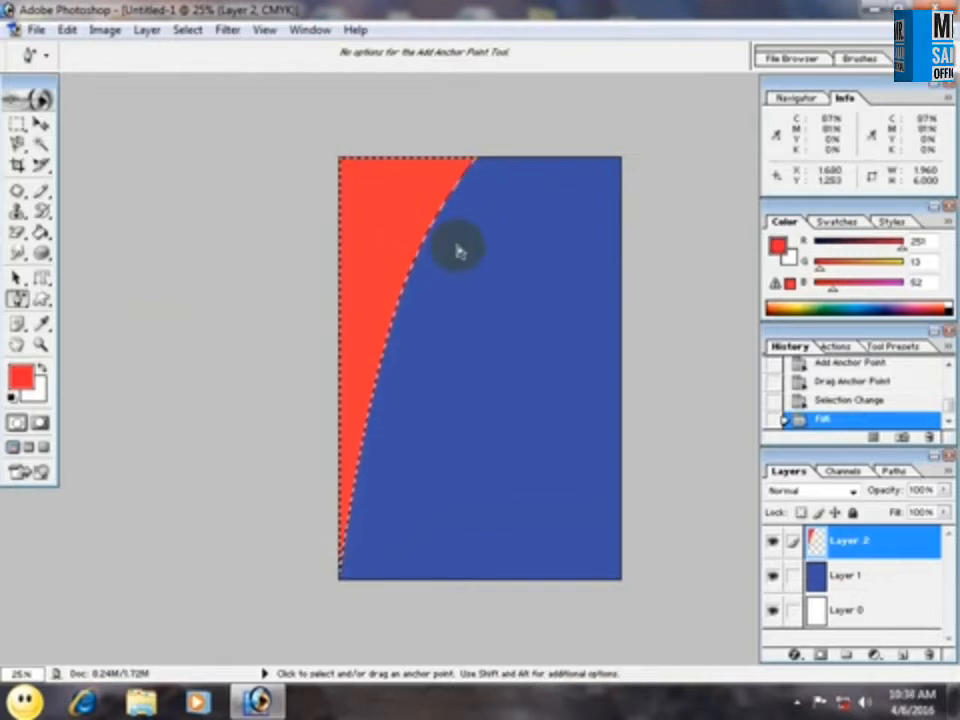
key(ctrl+d)
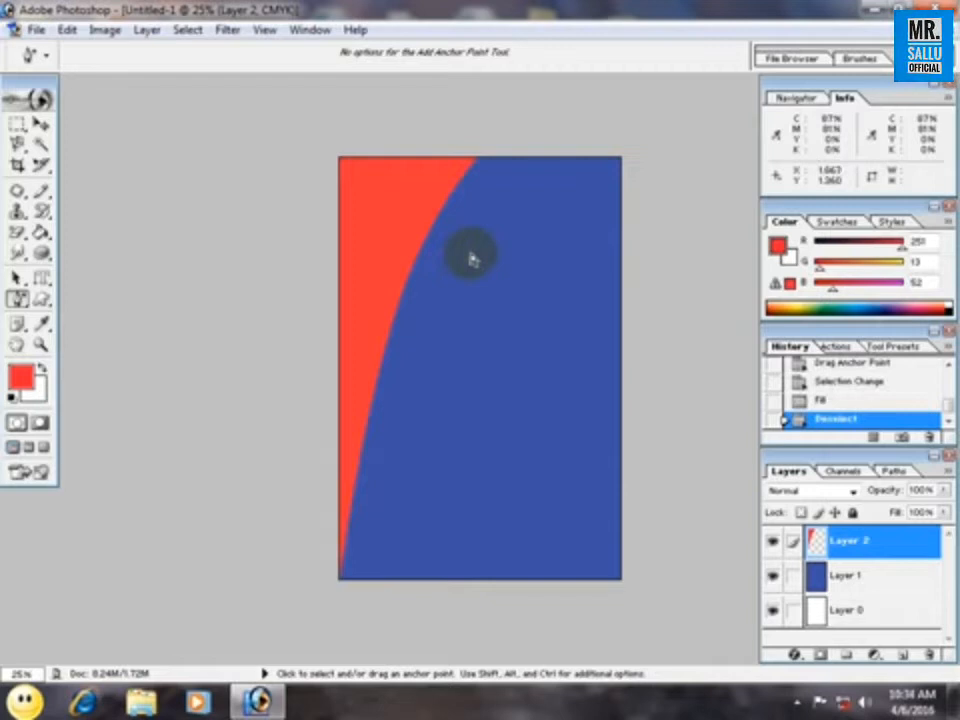
Duplicate the red curved shape toward the page's middle and flip the copy both horizontally and vertically.
key(v)
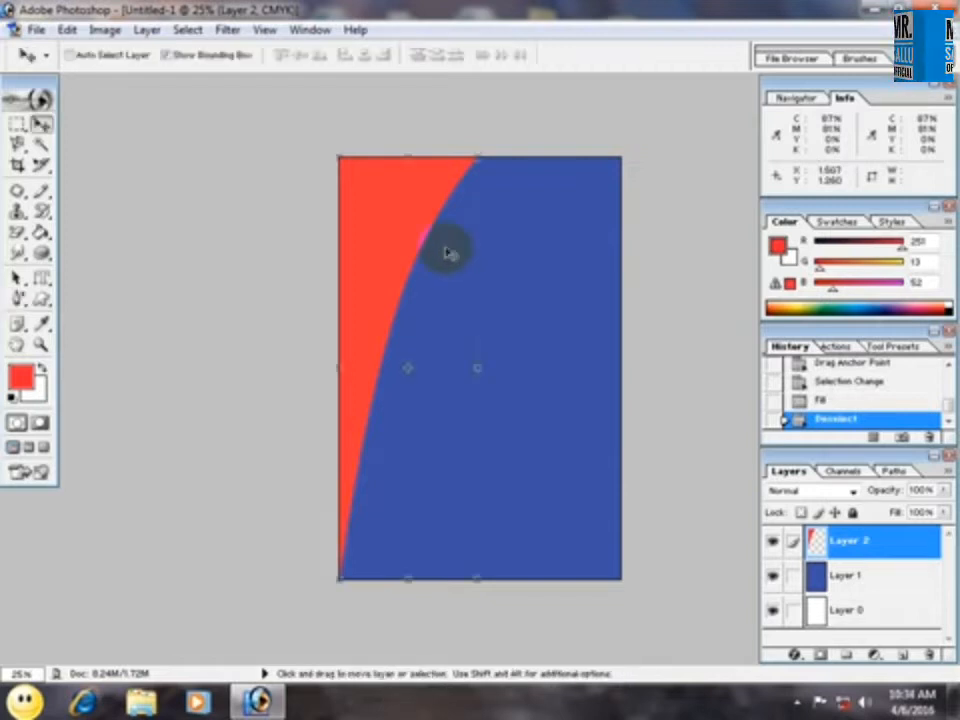
drag(386, 223, 466, 326)
key(ctrl+t)
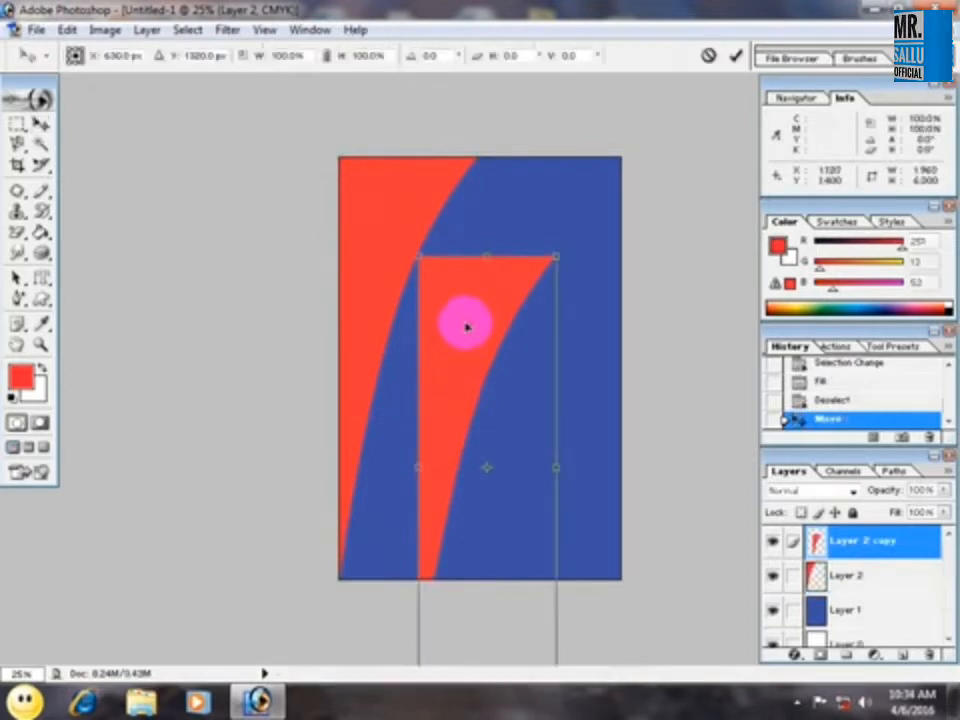
right_click(460, 313)
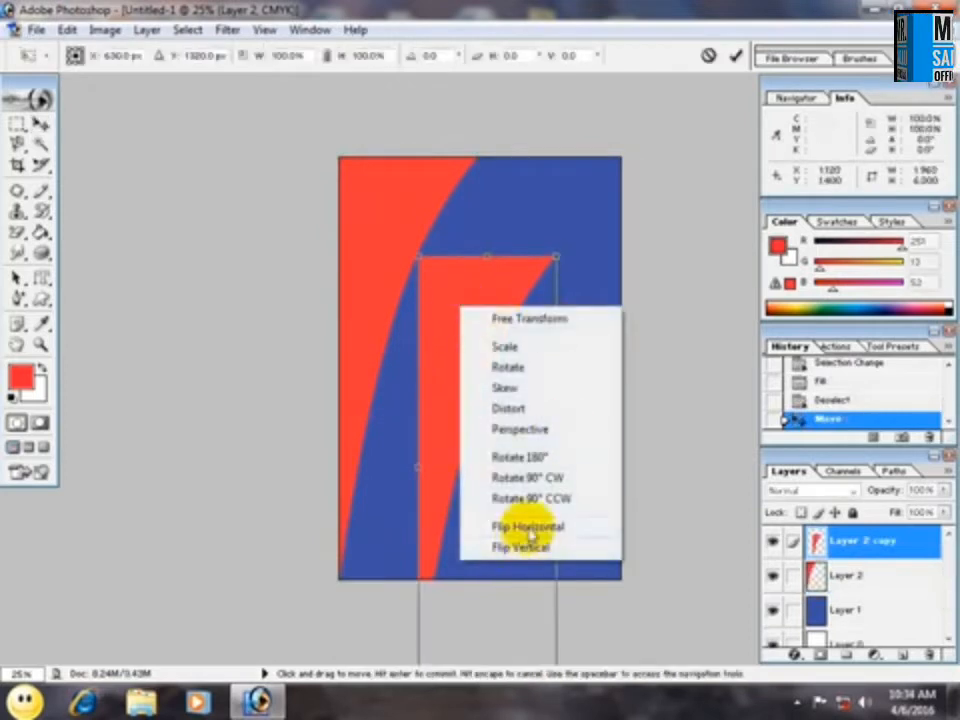
click(530, 530)
right_click(525, 317)
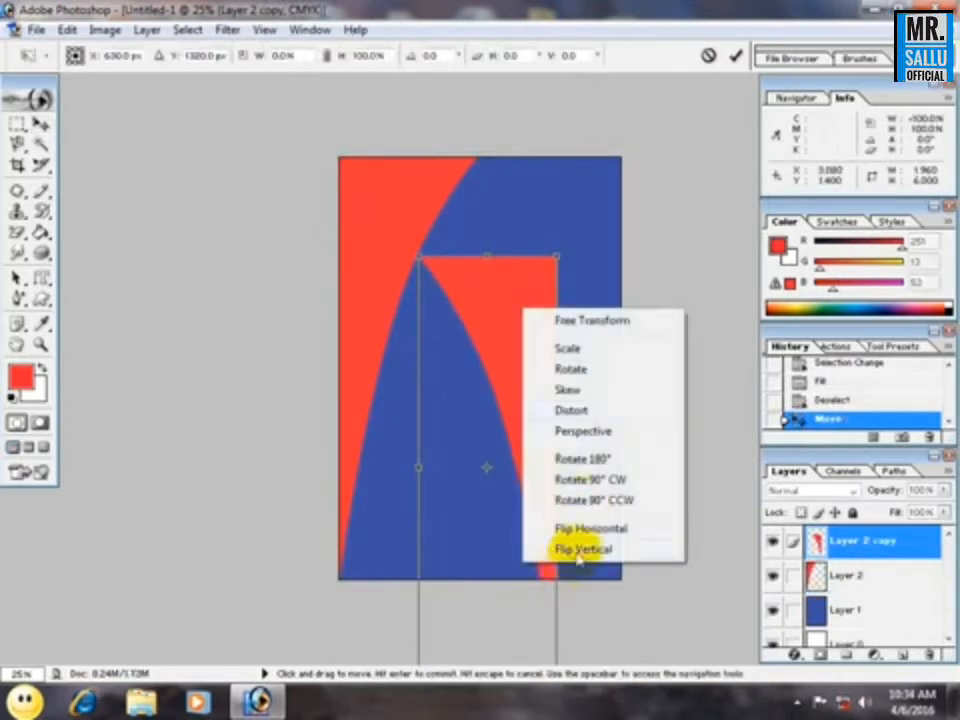
click(580, 550)
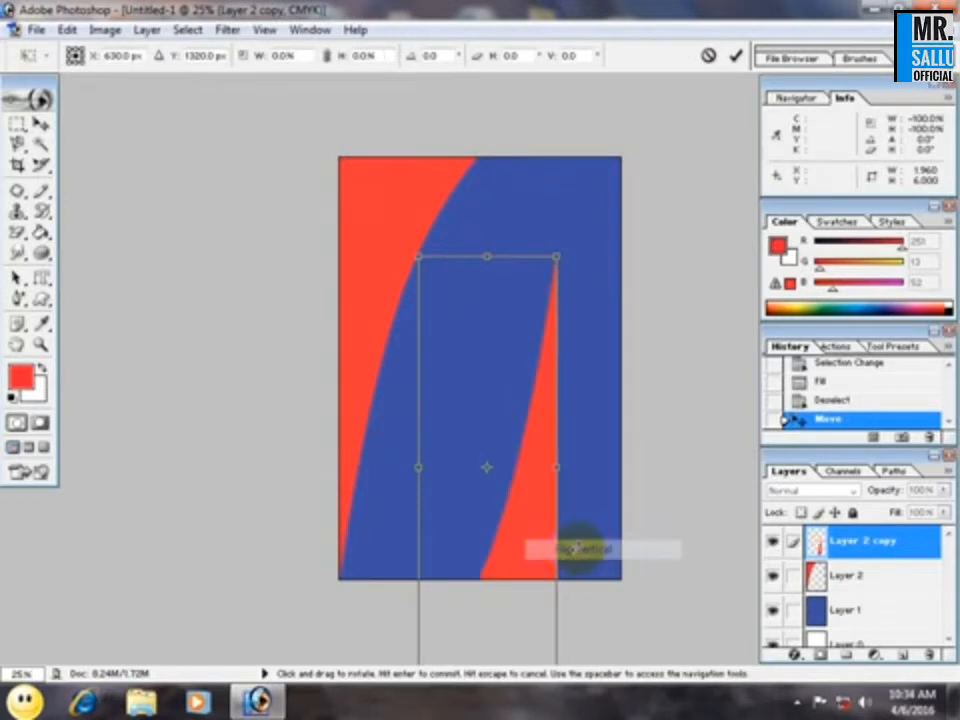
right_click(538, 468)
click(497, 383)
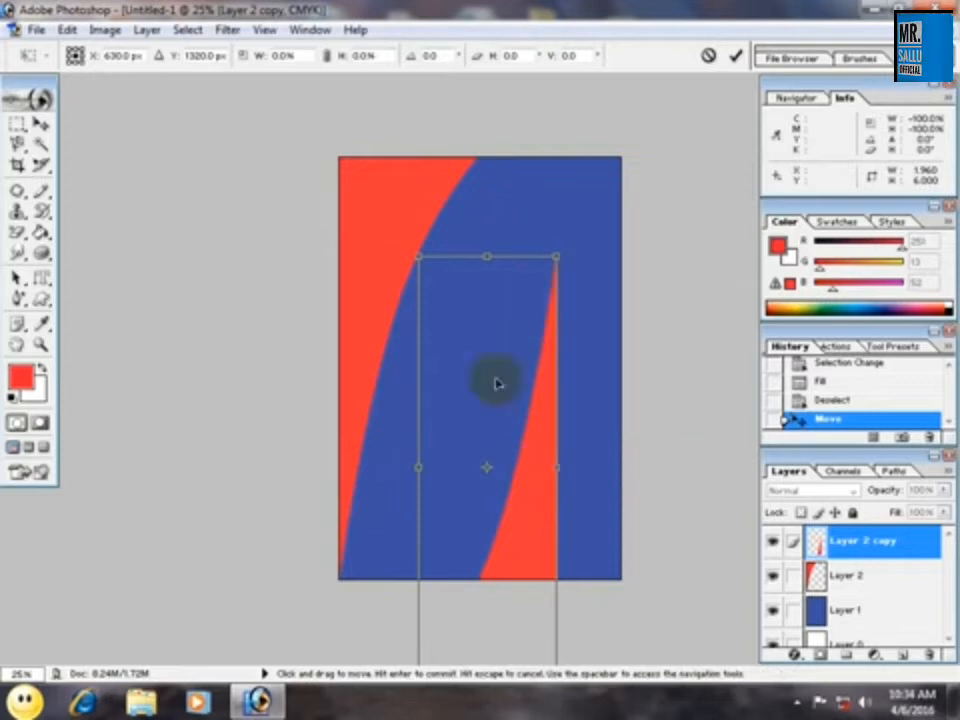
Scale the flipped red copy to about 33% width and 28% height in the page's bottom-right corner, and hide the bounding box.
drag(418, 256, 464, 412)
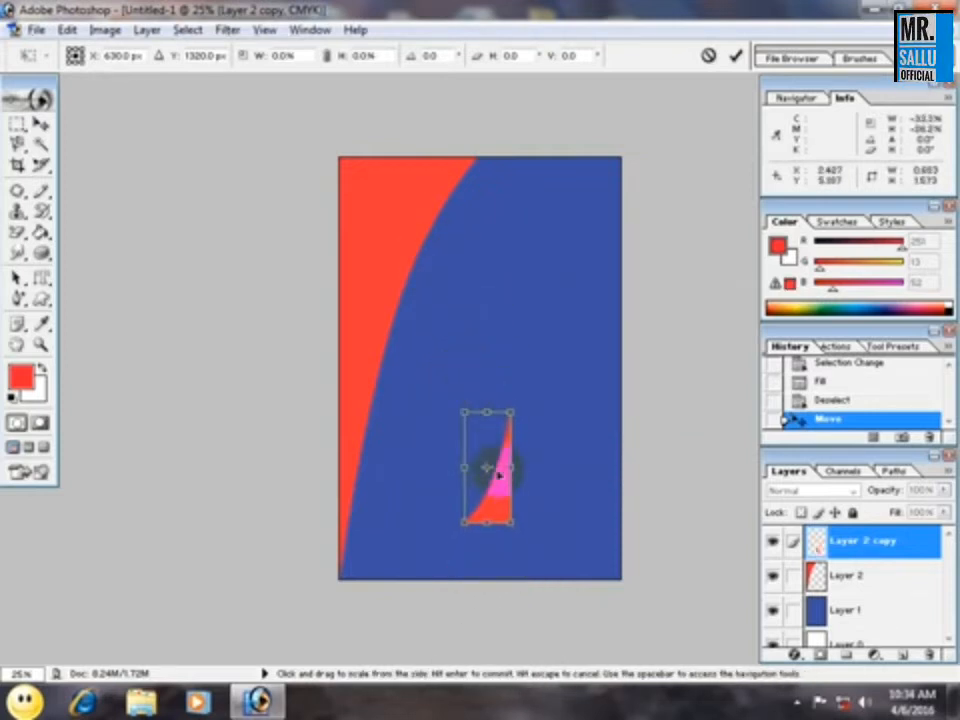
drag(495, 498, 610, 563)
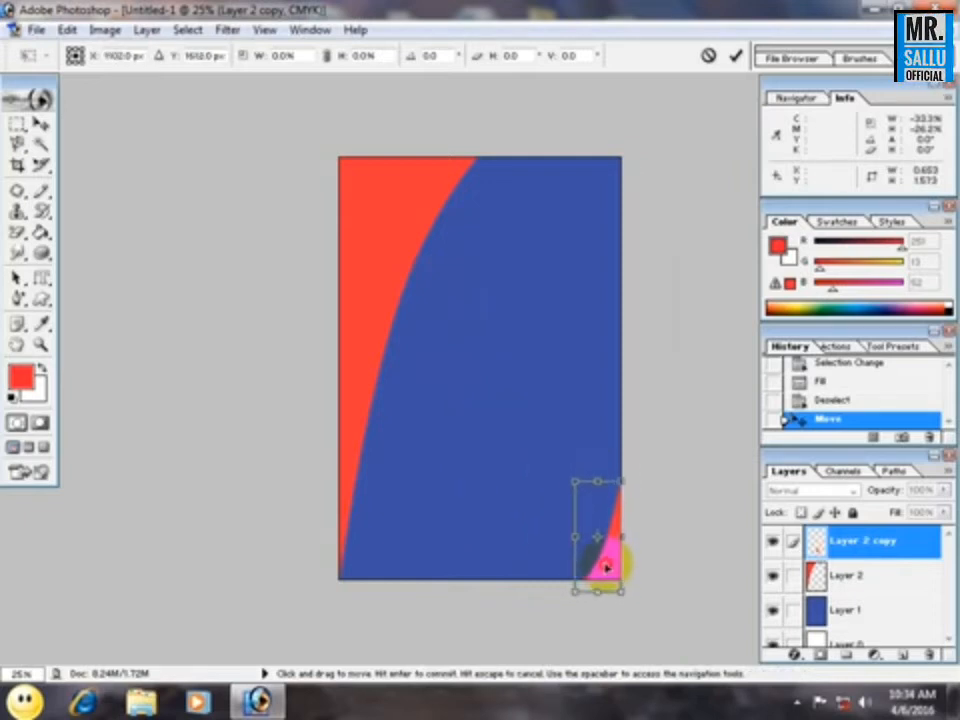
drag(604, 567, 611, 572)
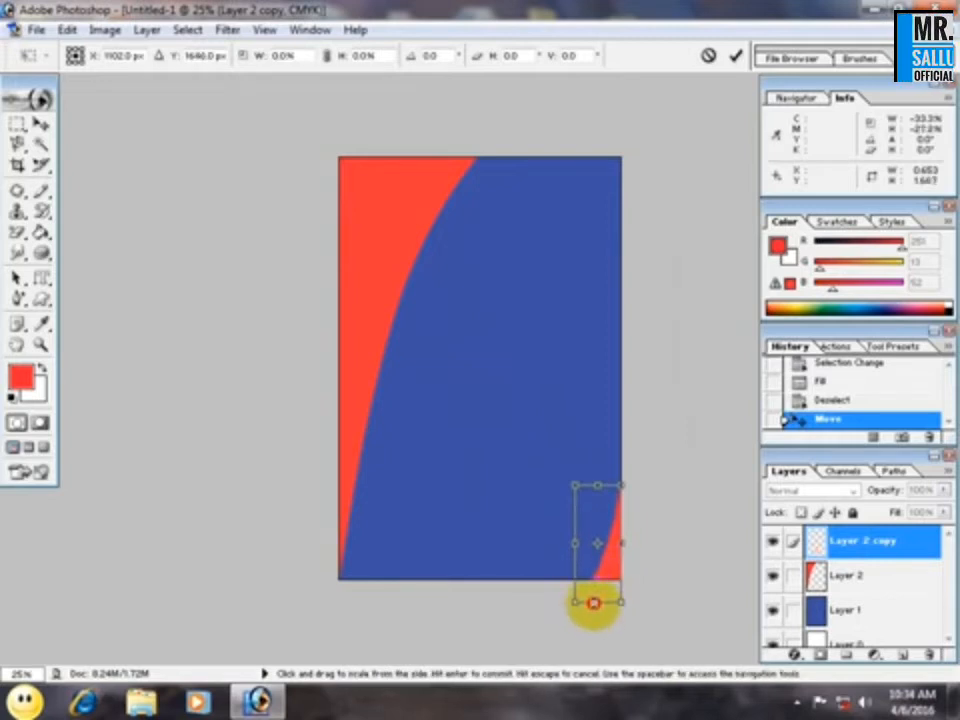
key(Return)
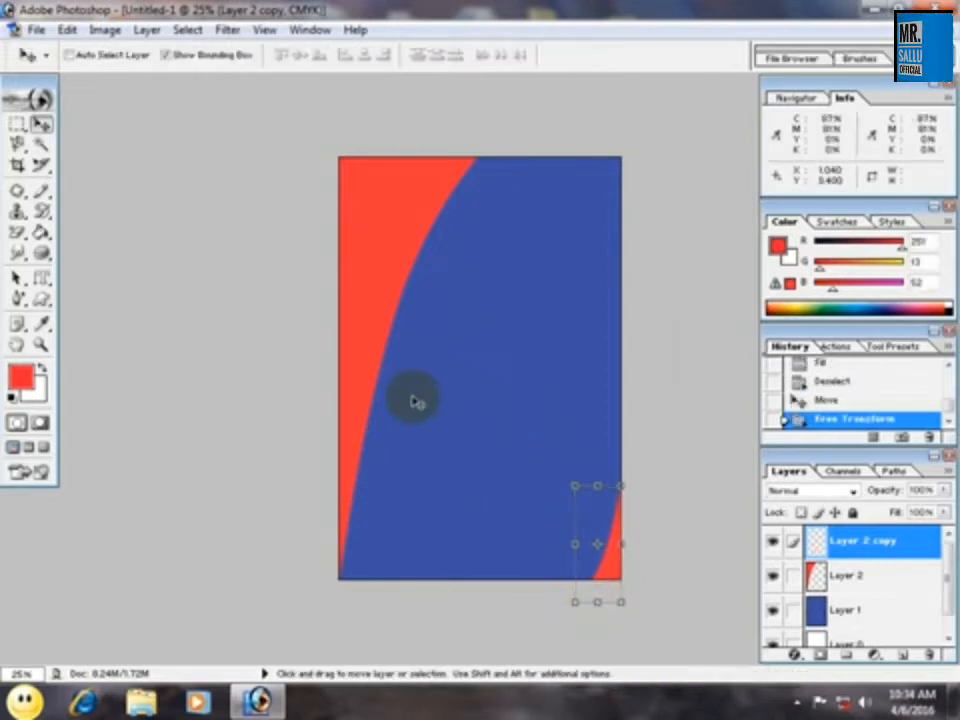
click(166, 55)
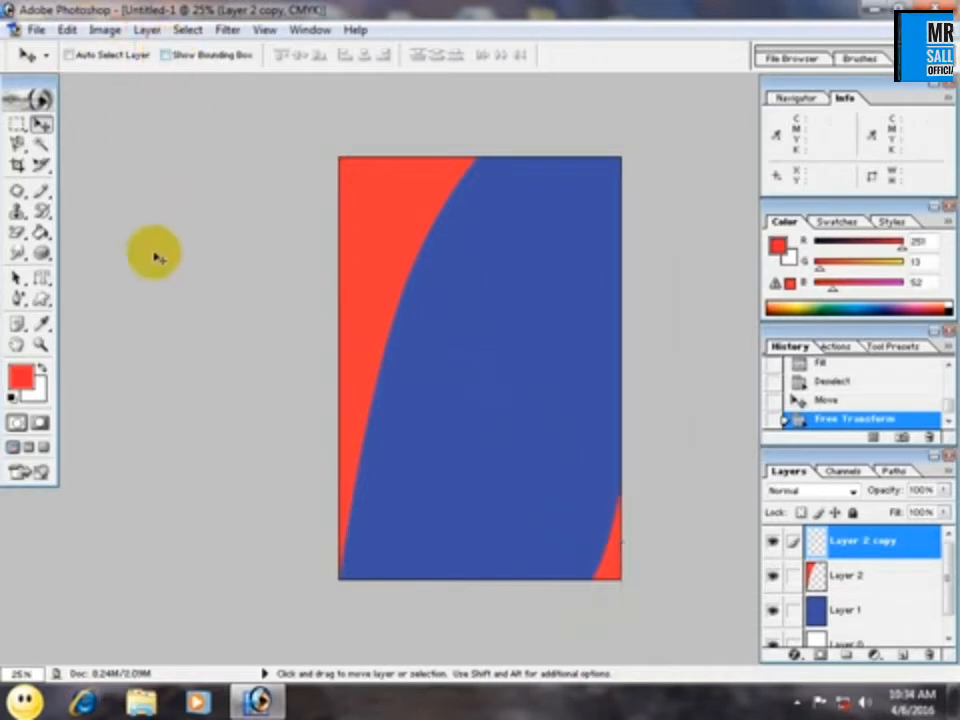
Set up the Type tool with near-black text colour 020000 and a 12 pt font size.
drag(41, 278, 113, 280)
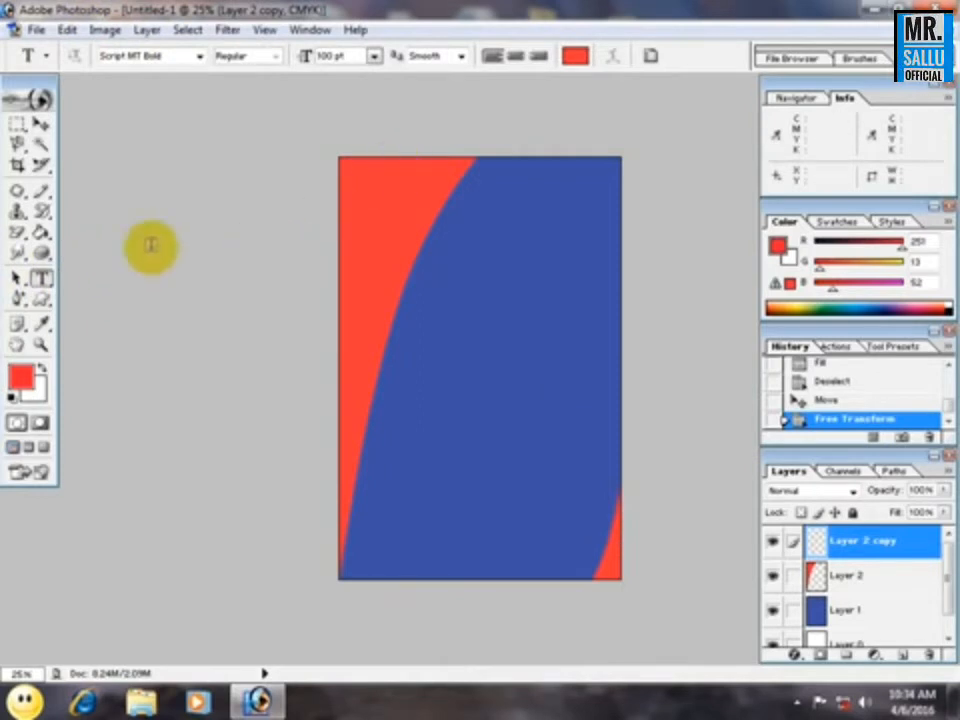
click(576, 56)
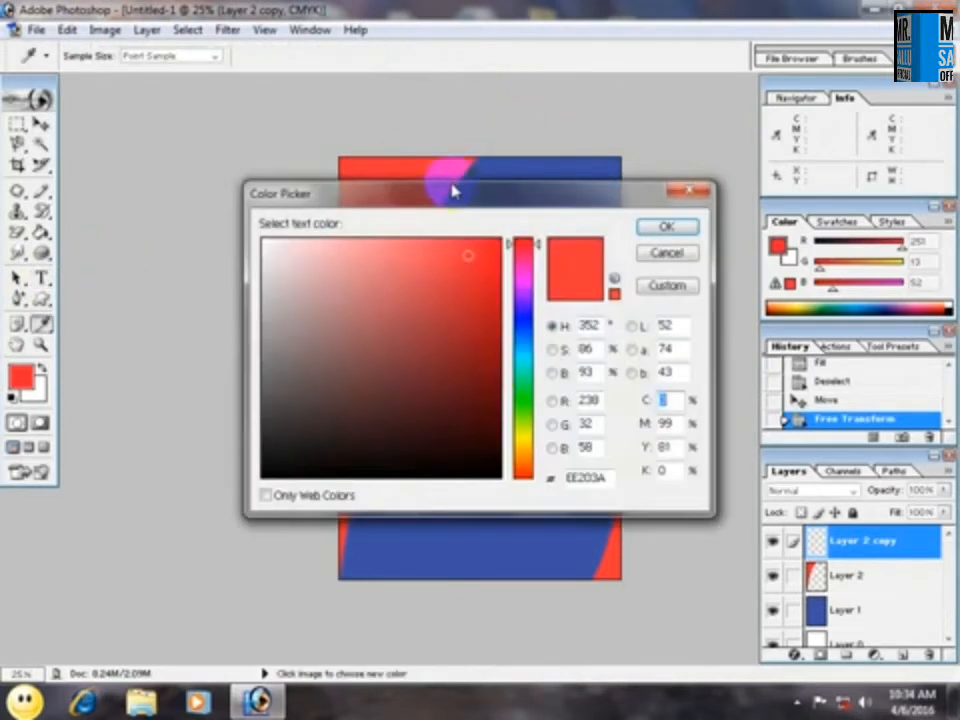
click(660, 227)
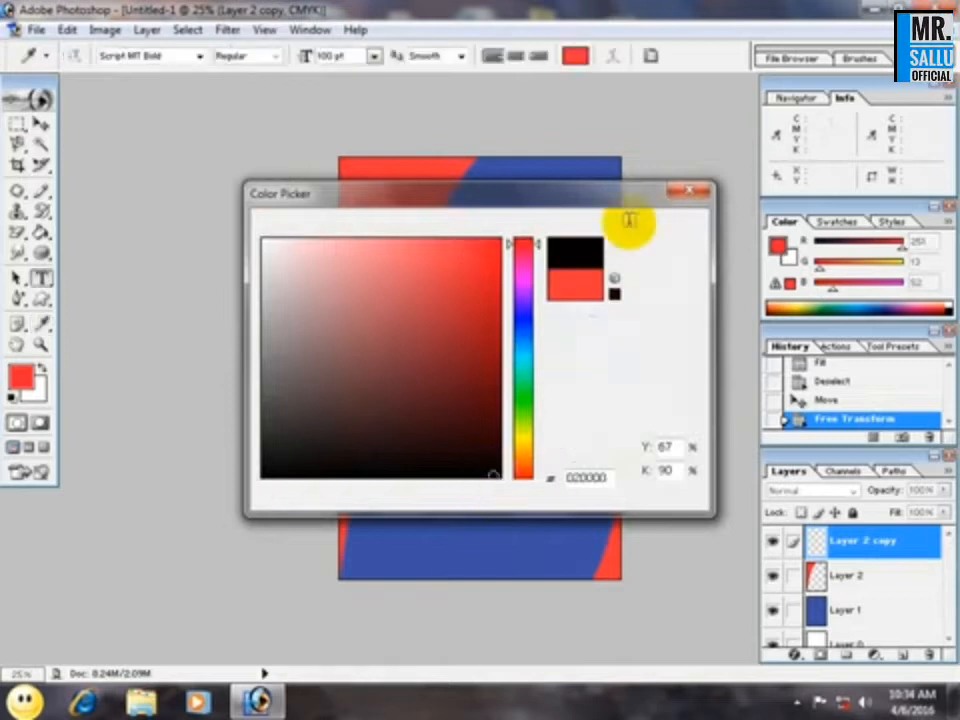
click(375, 56)
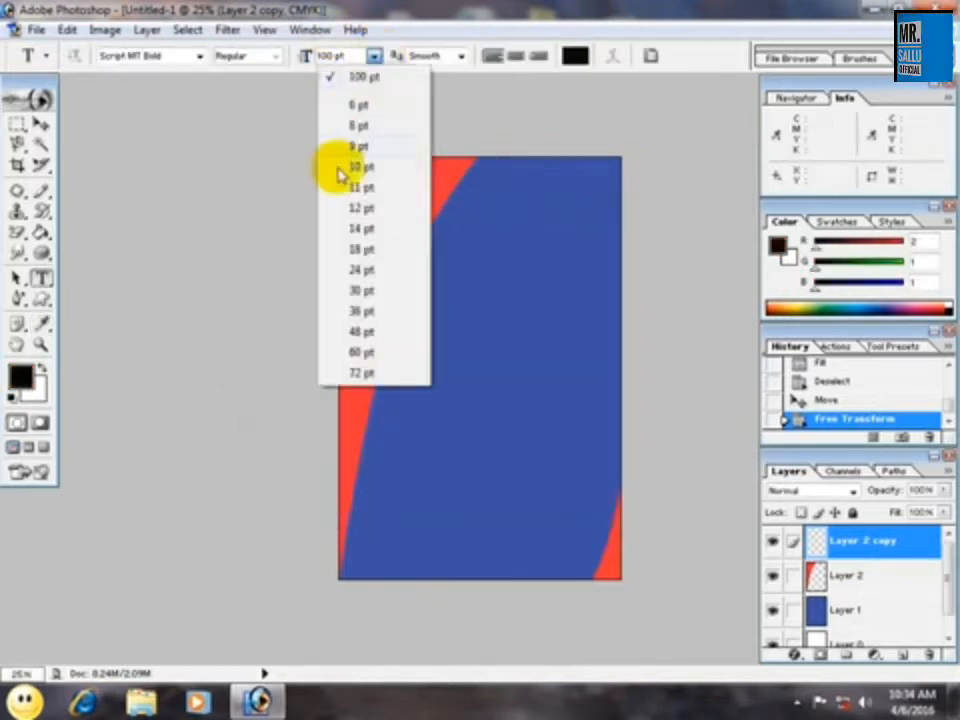
click(361, 208)
Add the title "Epistemics college of IT & Management Sciences" across the page's upper part and nudge it slightly upward.
click(439, 282)
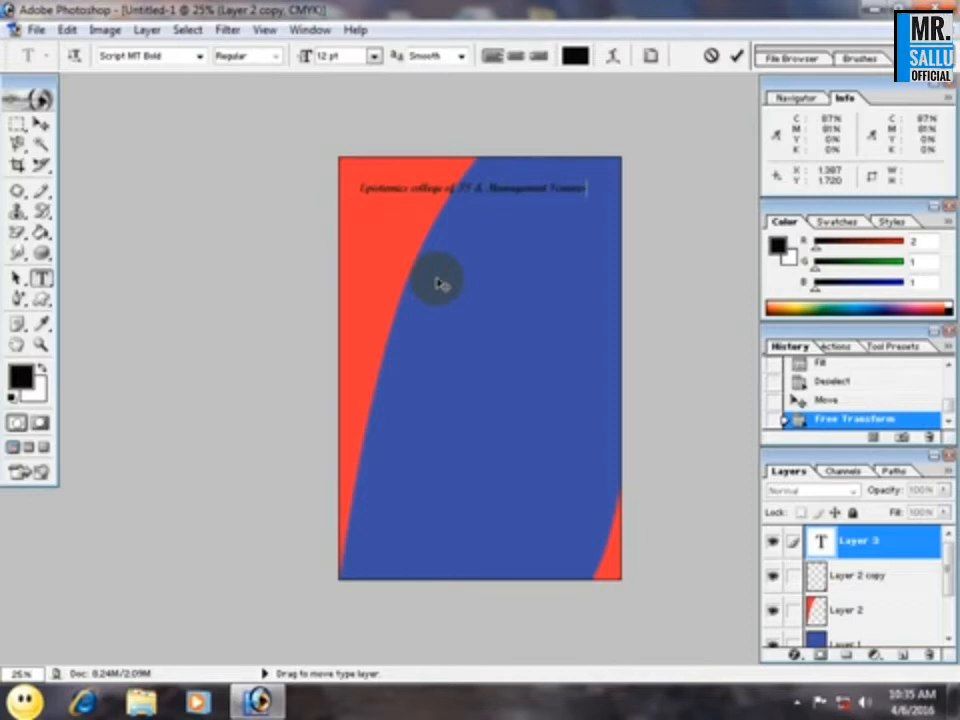
click(41, 123)
mouse_move(447, 208)
mouse_down()
mouse_move(439, 180)
mouse_move(452, 199)
mouse_move(435, 184)
mouse_move(441, 202)
mouse_up()
Apply a white gradient-overlay style to the title and load the Text Effects style set.
click(891, 221)
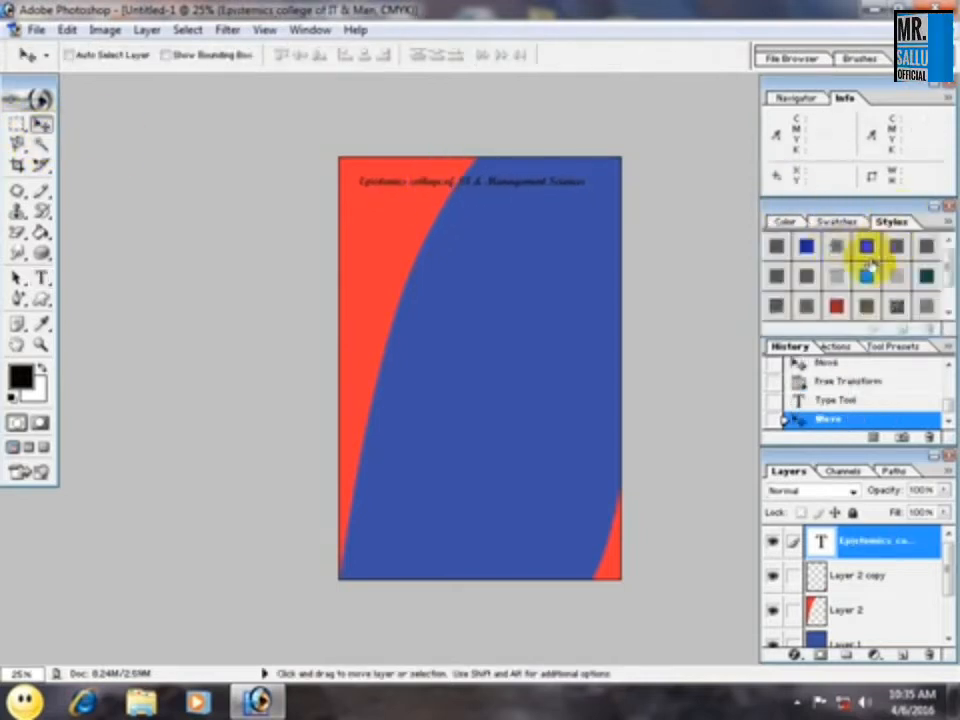
click(835, 246)
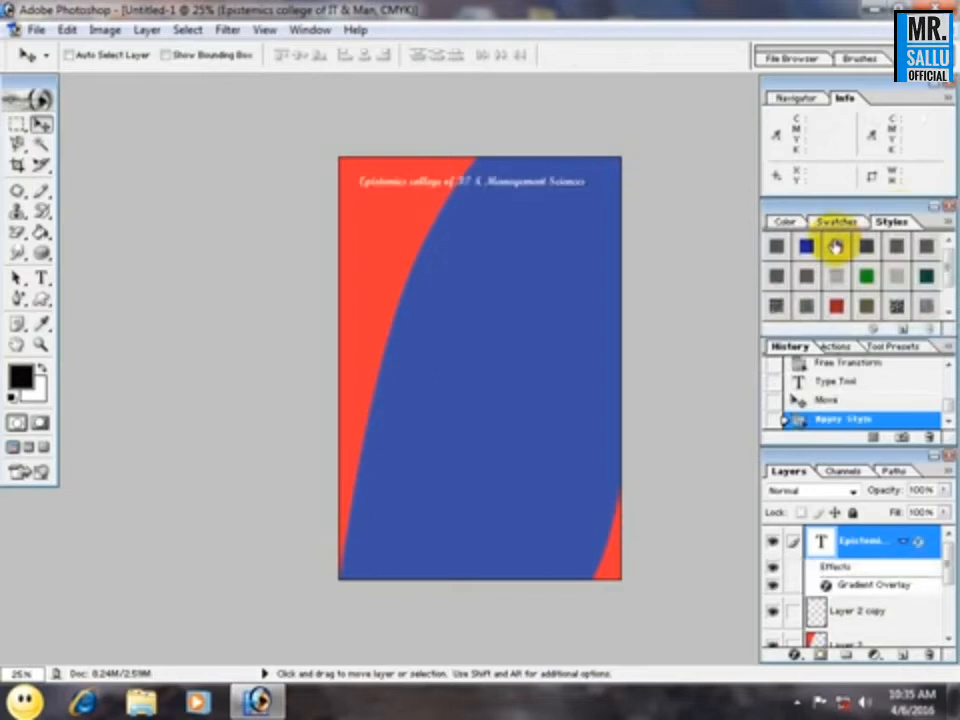
click(945, 227)
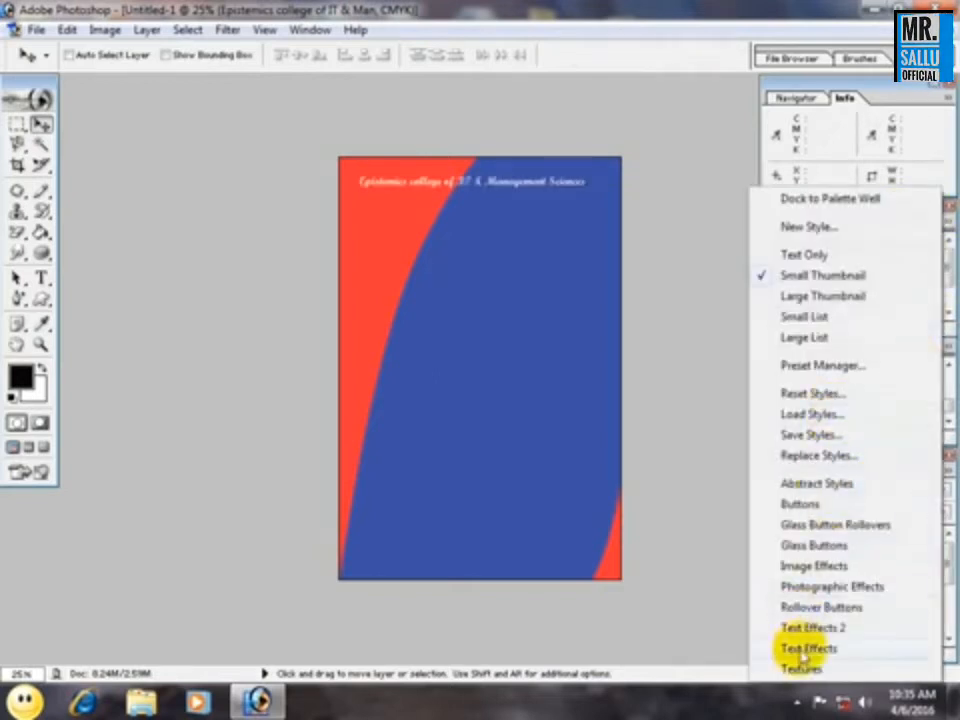
click(805, 646)
click(412, 273)
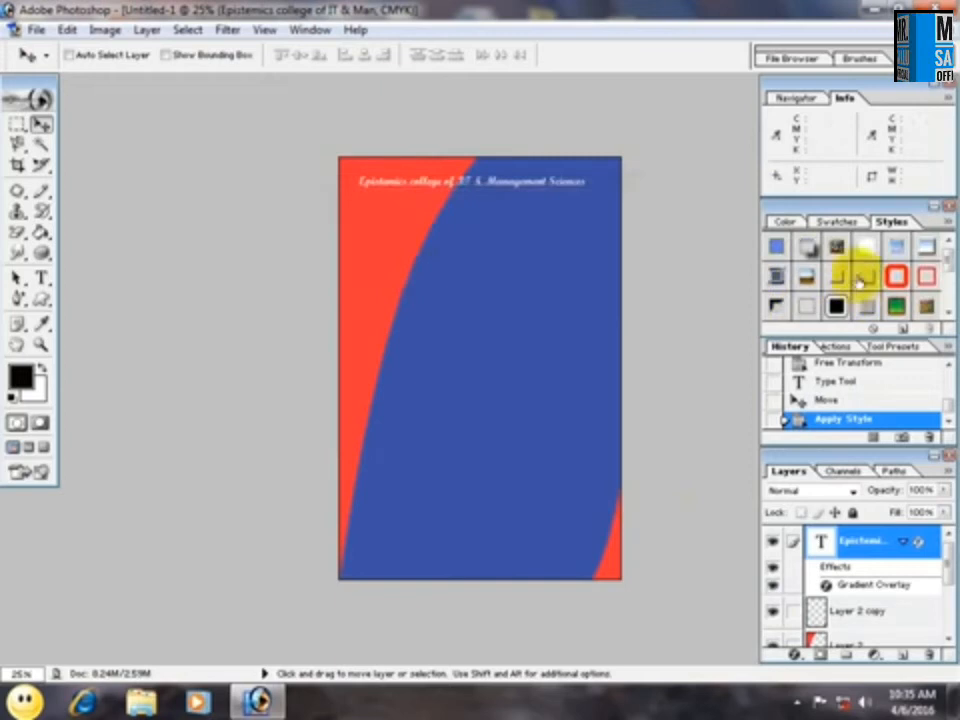
Try a few Text Effects styles on the title and settle on the green gradient with a red outline.
click(899, 246)
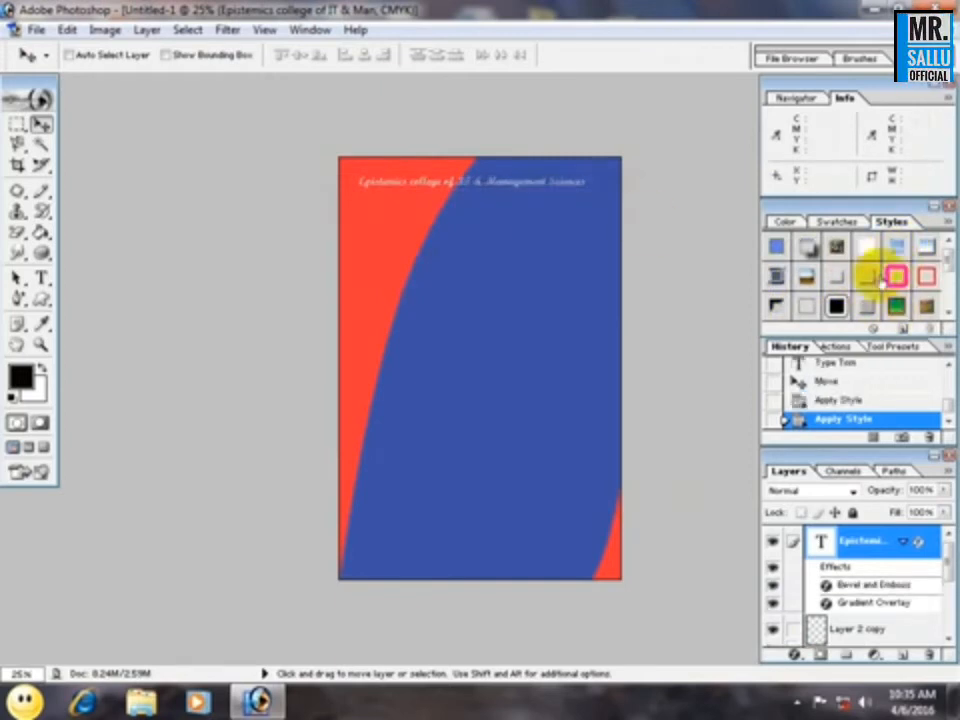
click(898, 302)
click(897, 302)
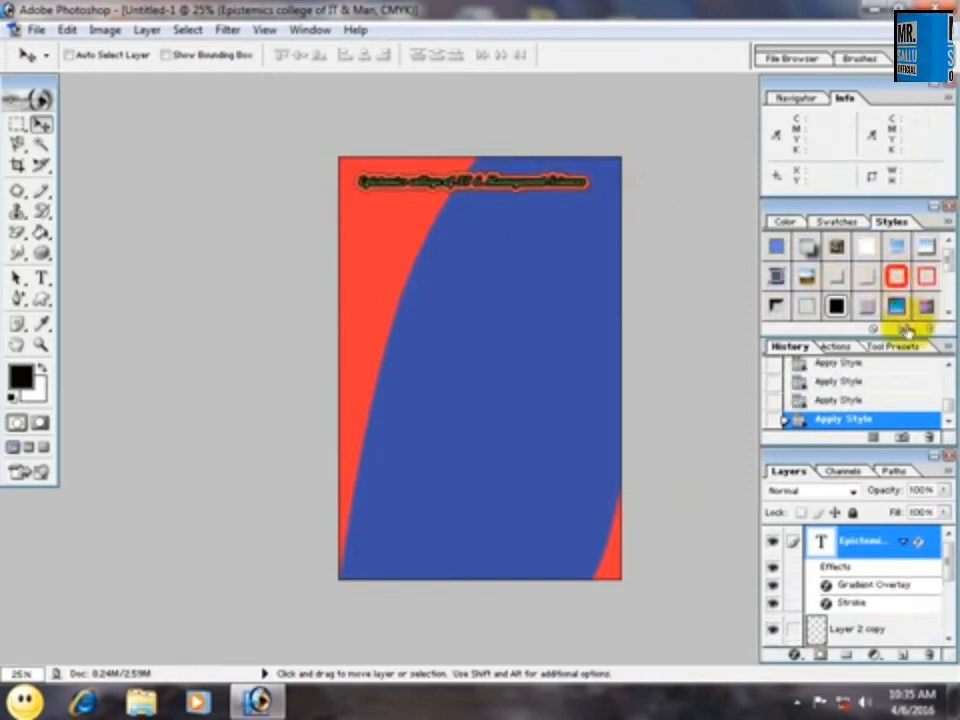
click(922, 308)
click(901, 308)
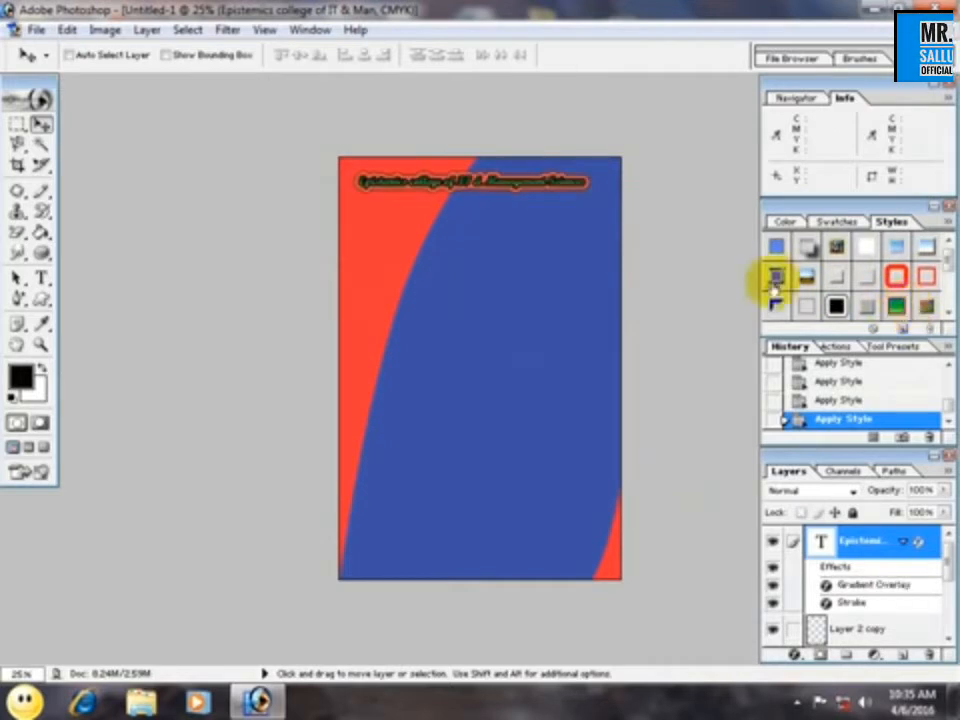
Stretch the title to about 102% width and 262% height, and move it slightly right along the page's top.
key(ctrl+t)
drag(590, 194, 588, 204)
drag(462, 190, 470, 194)
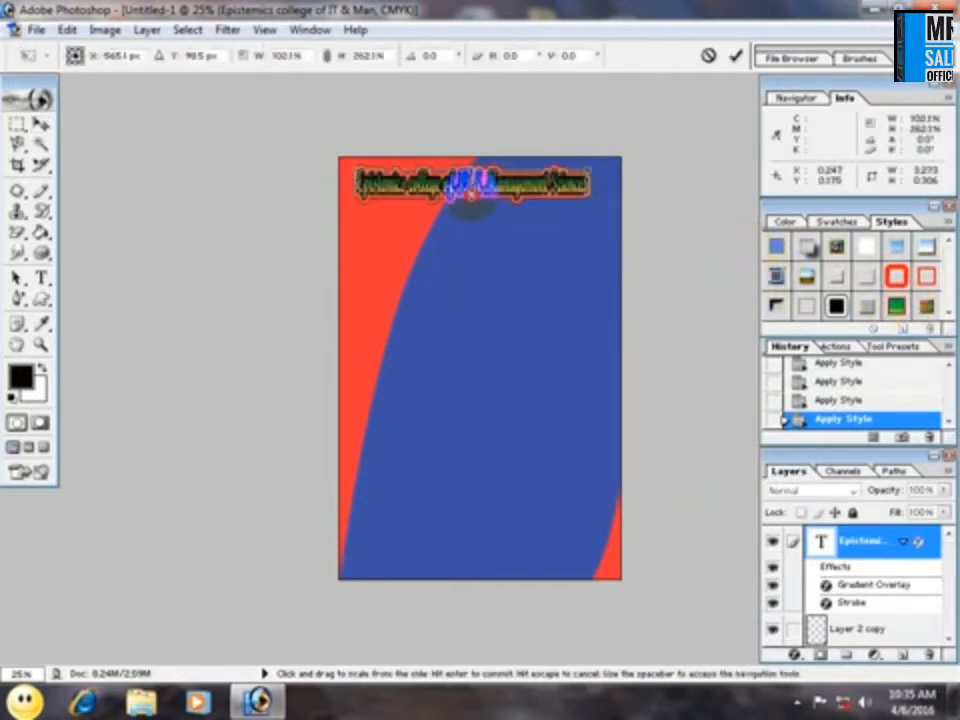
key(Return)
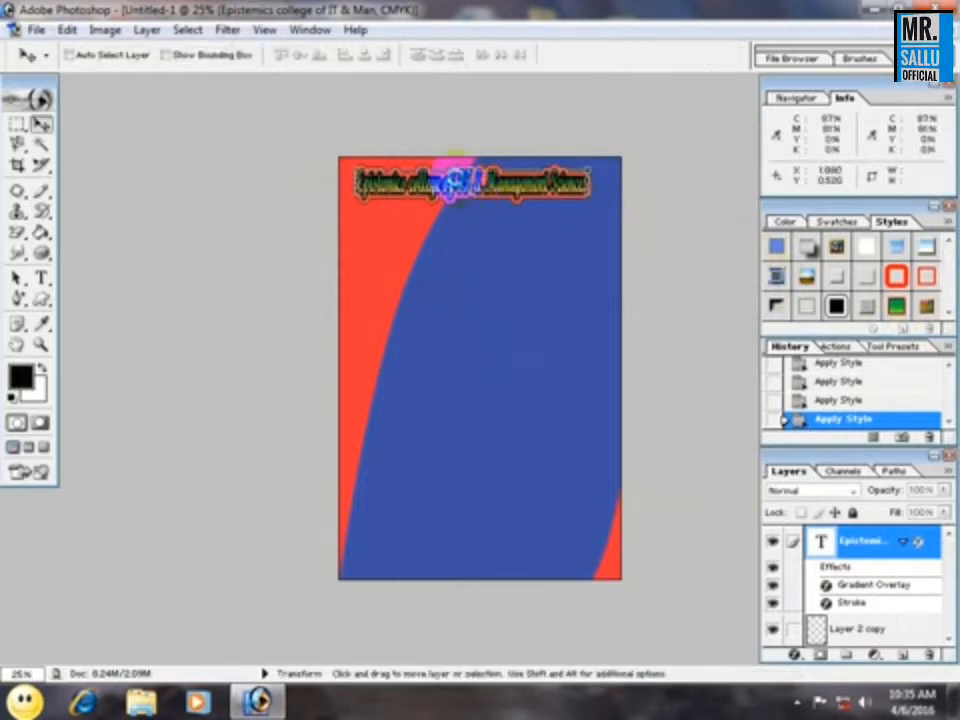
drag(439, 185, 454, 189)
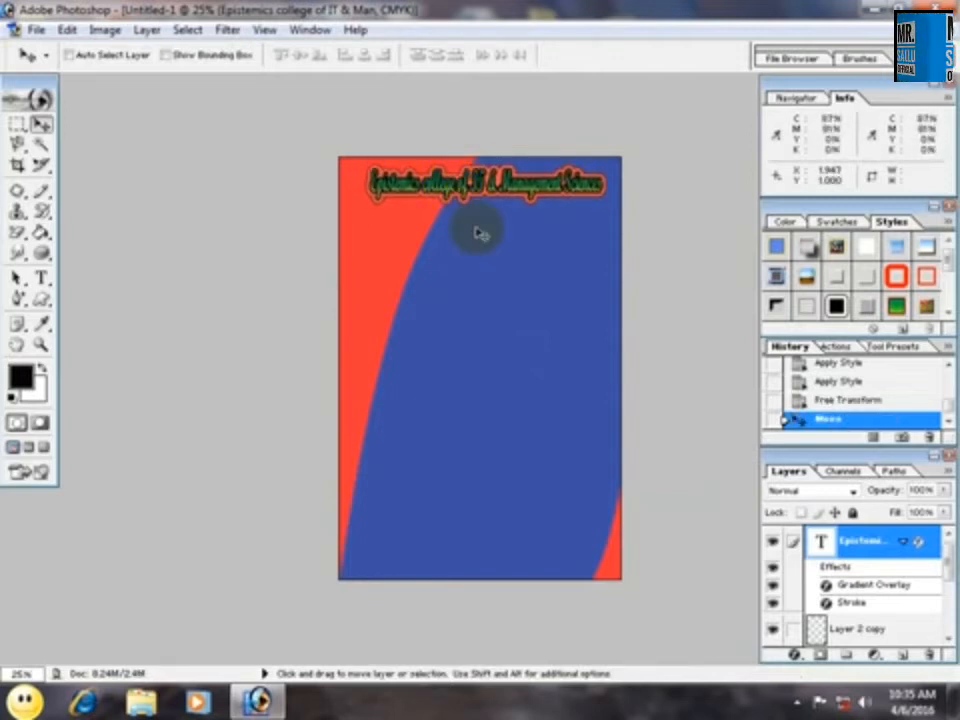
Try several other Text Effects styles on the title, including white-outlined, red-stroked and Hot Burst.
click(806, 306)
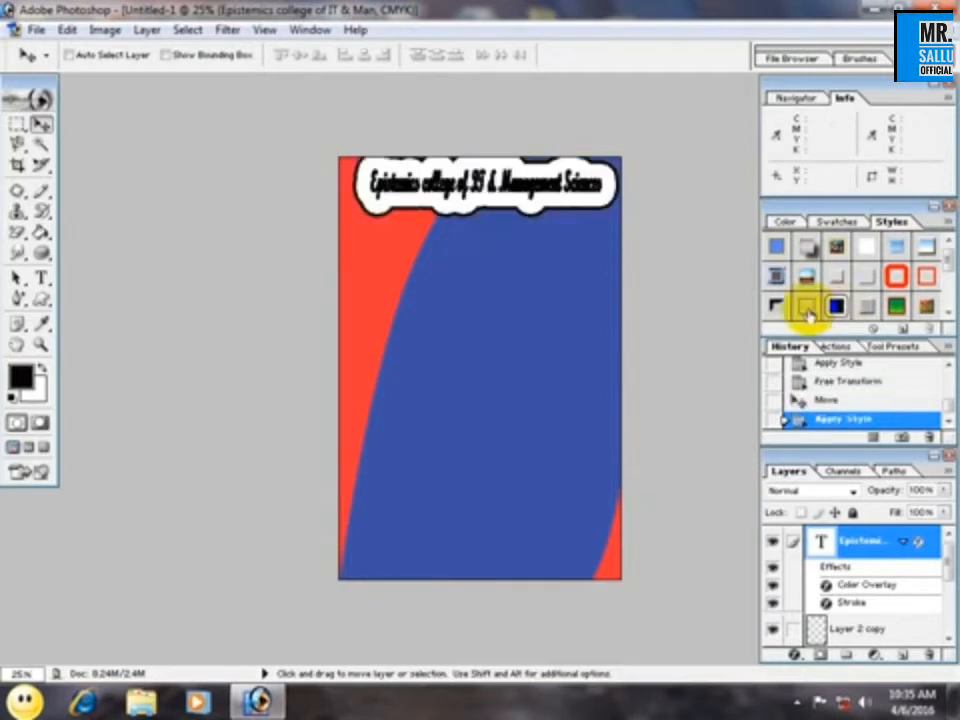
click(794, 303)
click(780, 248)
click(850, 275)
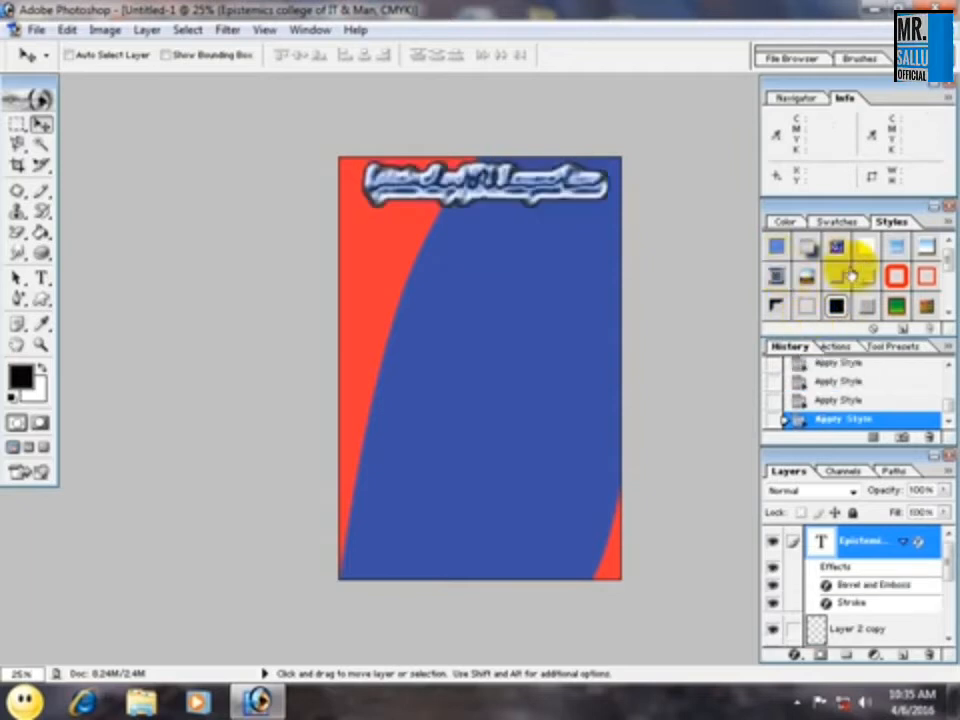
click(843, 277)
click(868, 281)
click(897, 280)
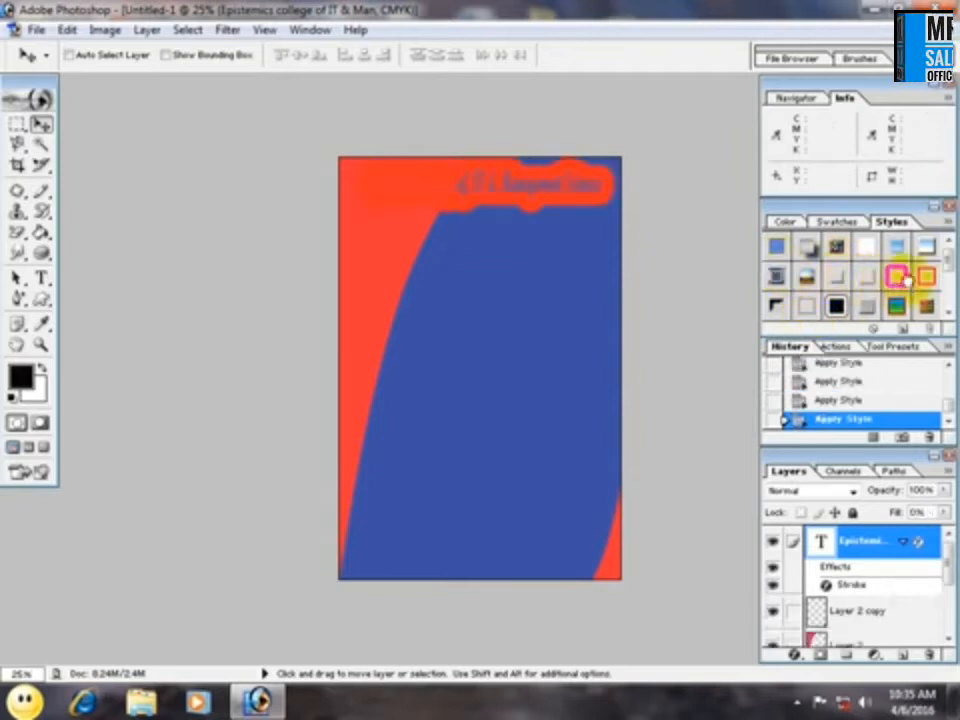
double_click(926, 306)
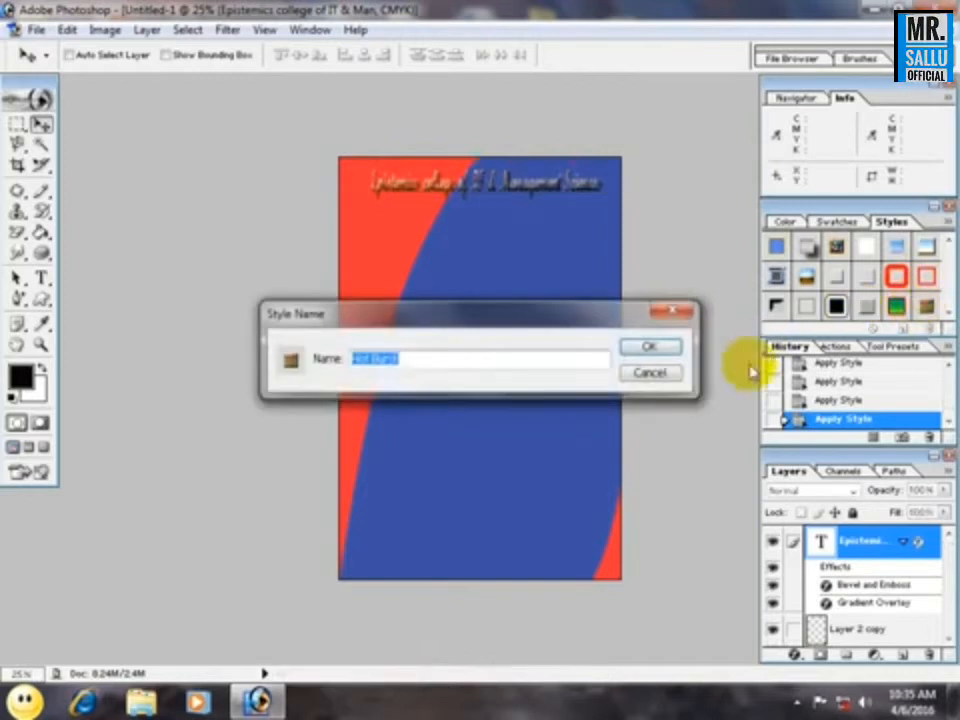
click(669, 374)
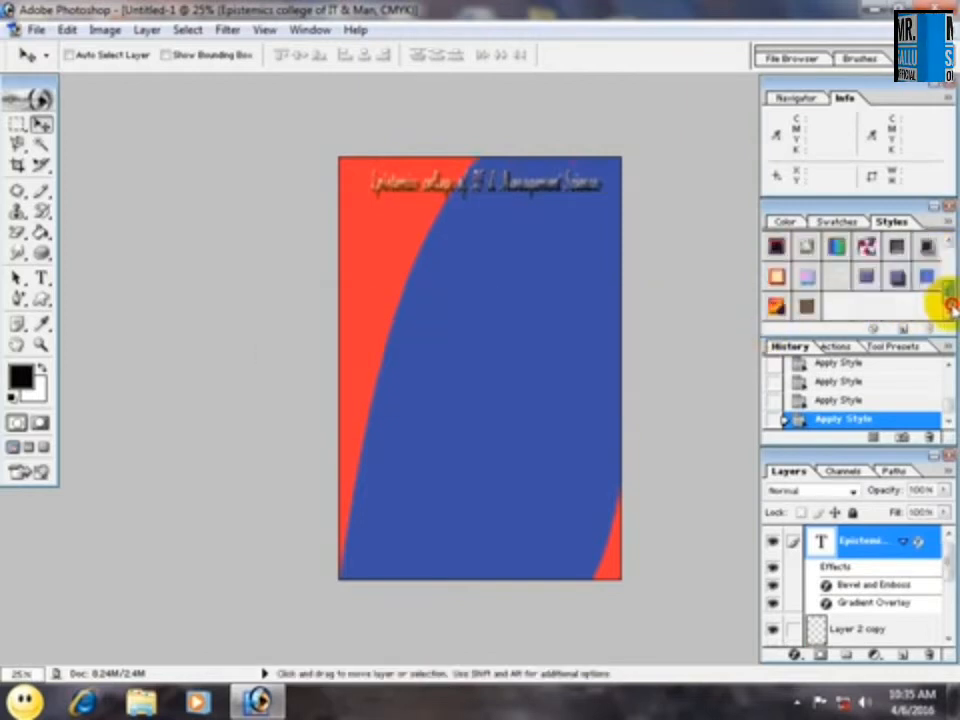
Reapply the green gradient style with the red outline to the title and nudge it slightly left.
click(893, 303)
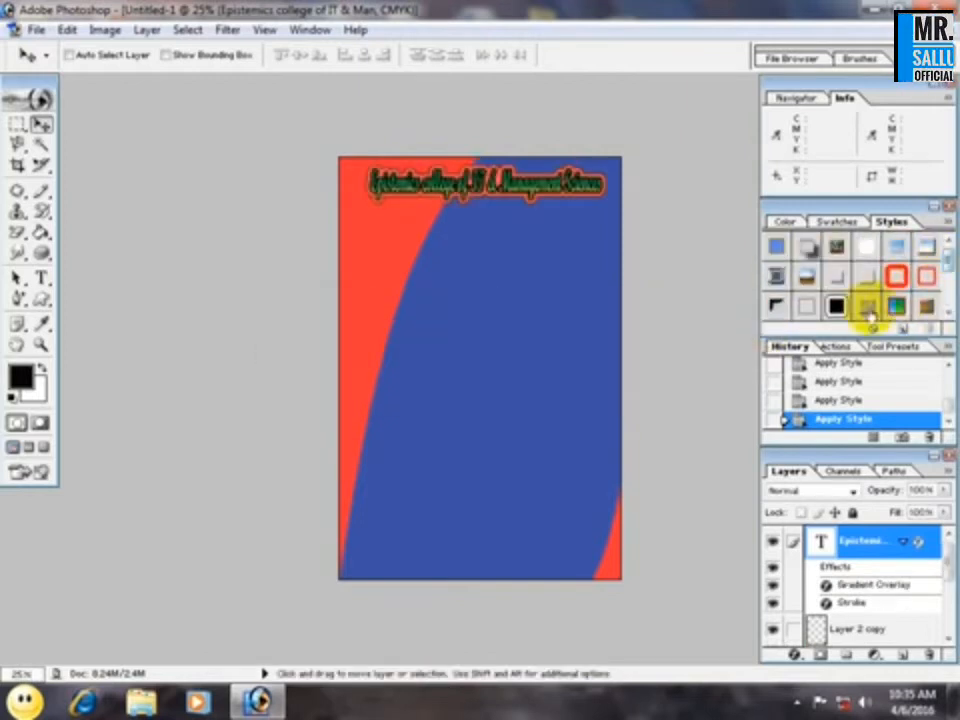
drag(431, 195, 426, 197)
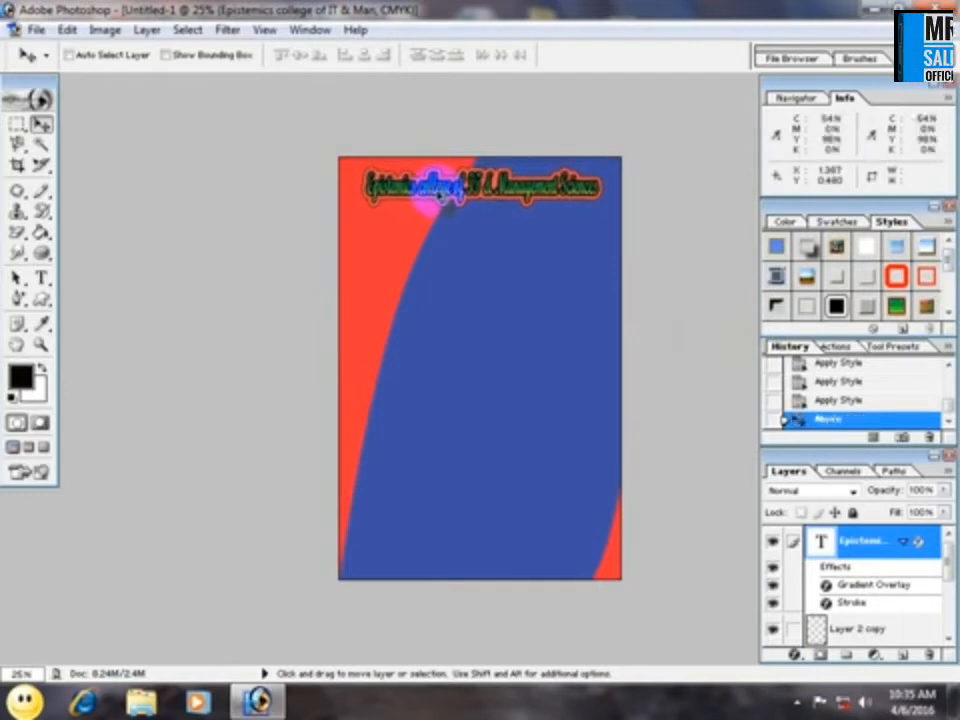
Scale the college title to about 107% width and 152% height.
key(ctrl+t)
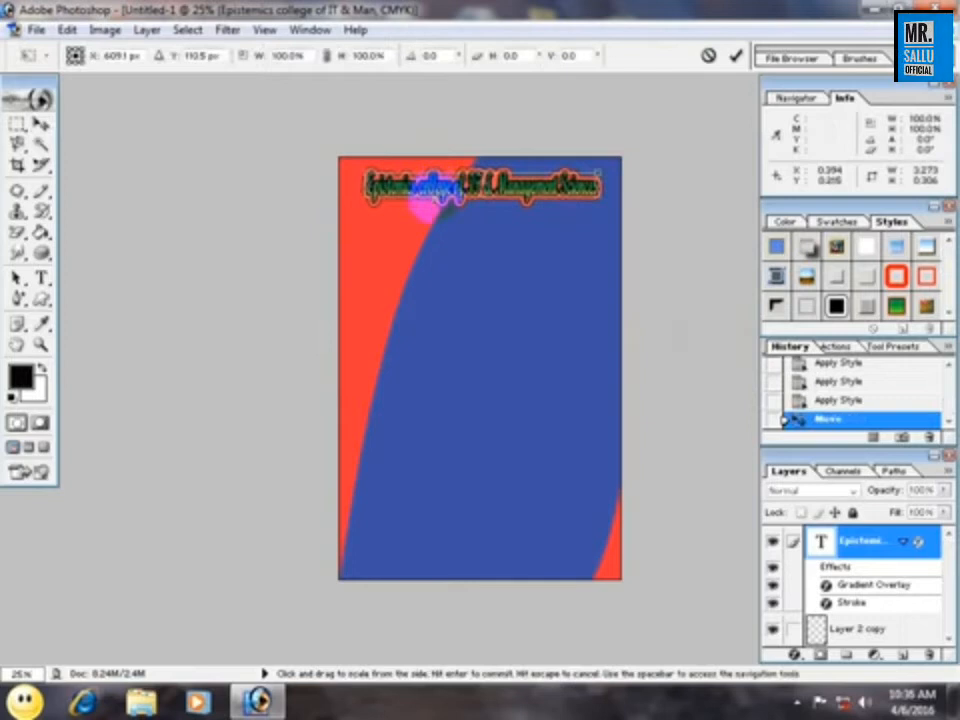
drag(475, 198, 476, 205)
drag(354, 184, 345, 184)
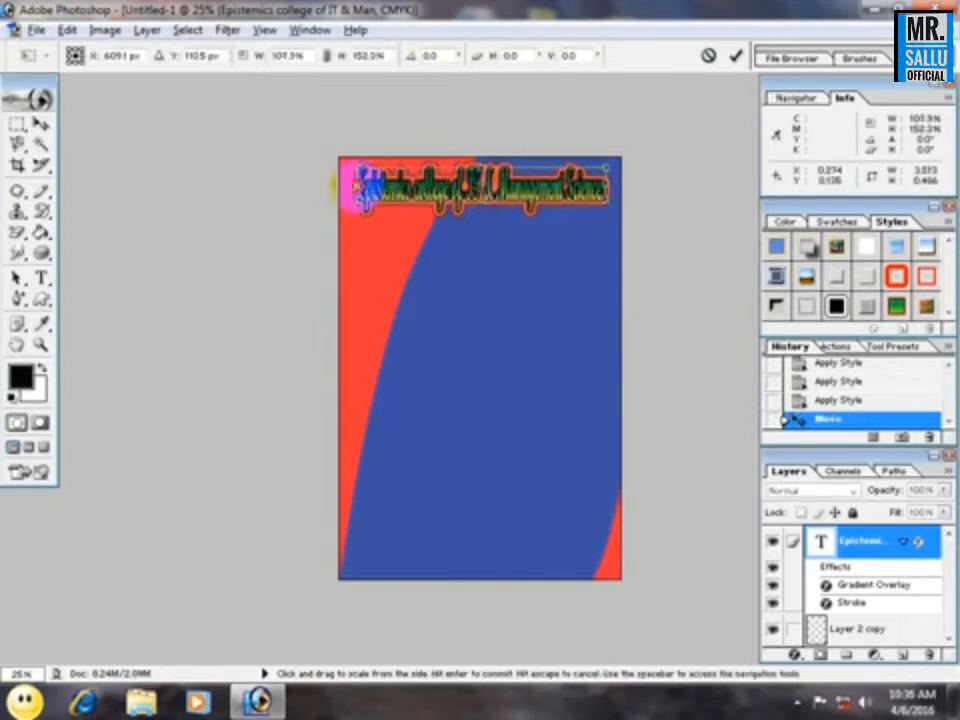
key(Return)
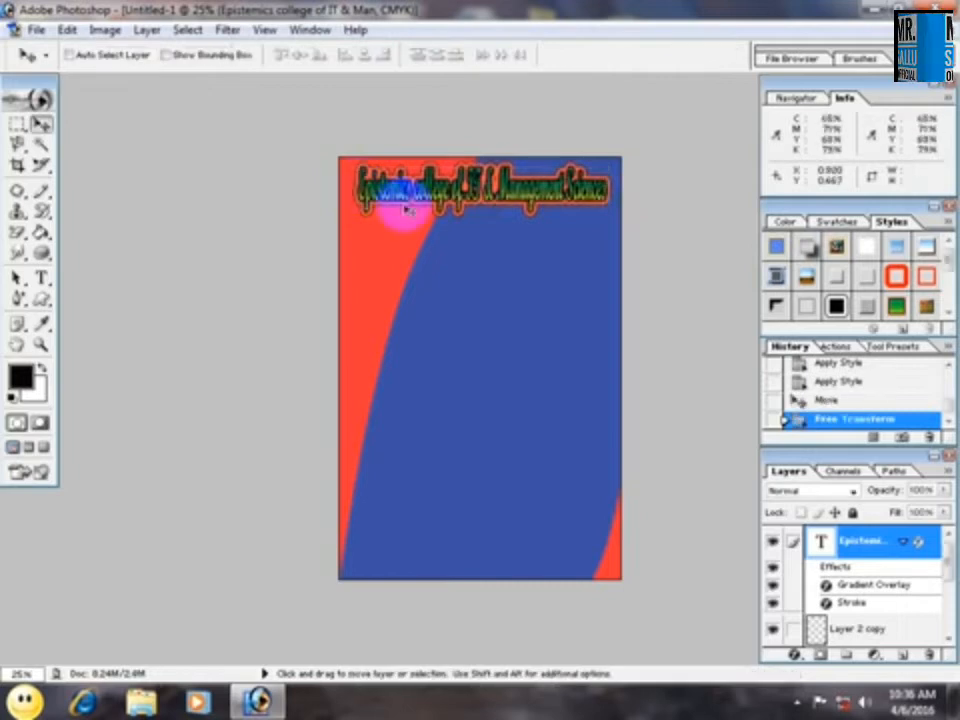
Set the text colour to black, add the text "Student Card" and move it under the college title.
click(41, 278)
click(88, 278)
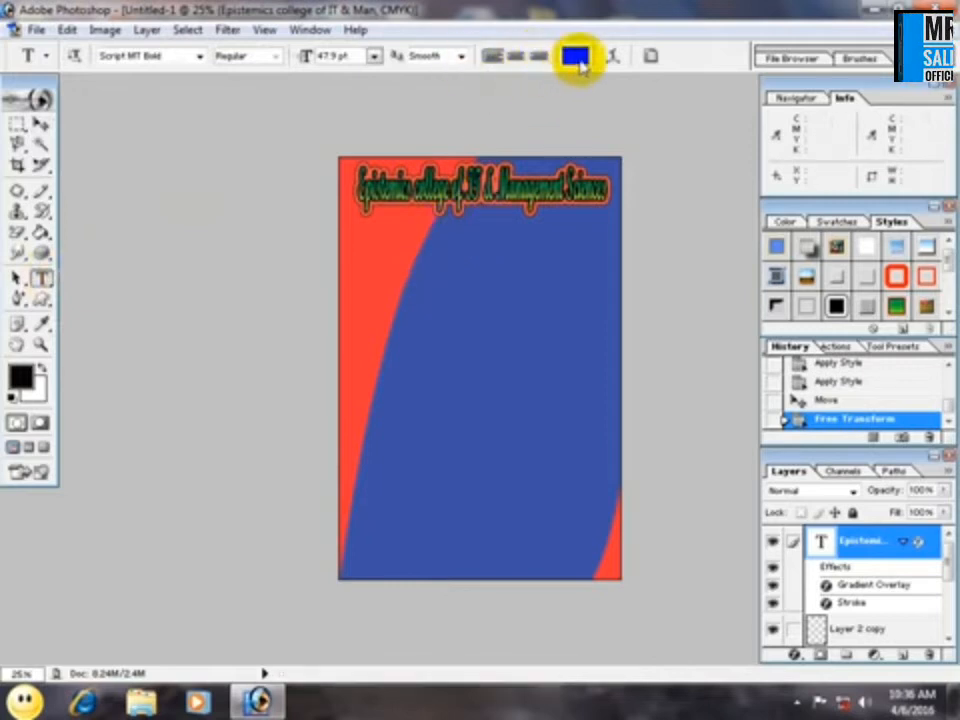
click(575, 56)
click(656, 226)
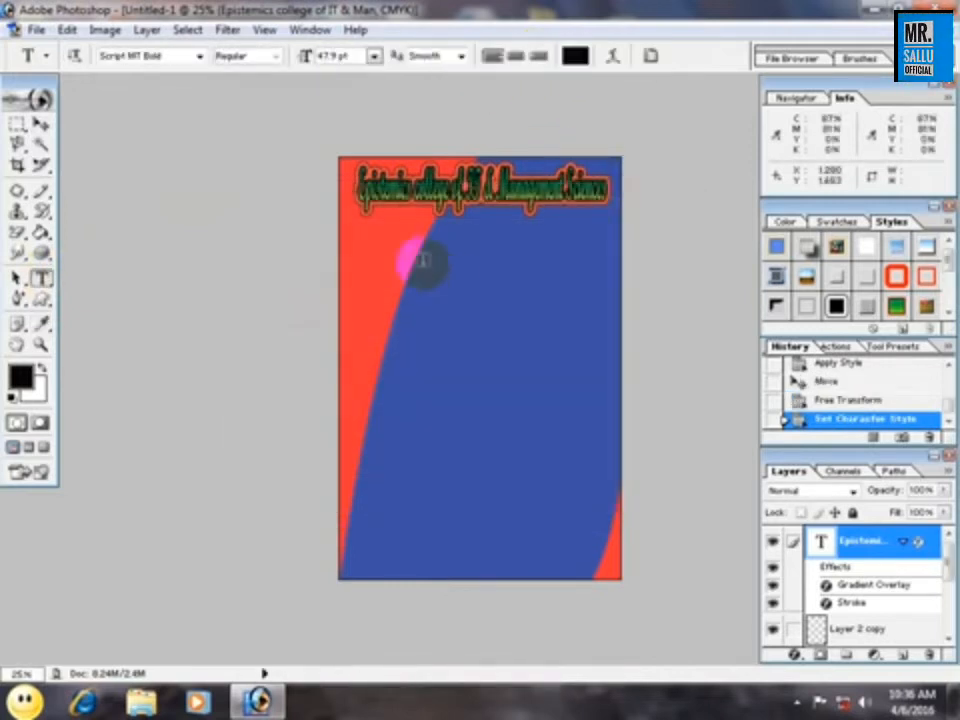
click(427, 268)
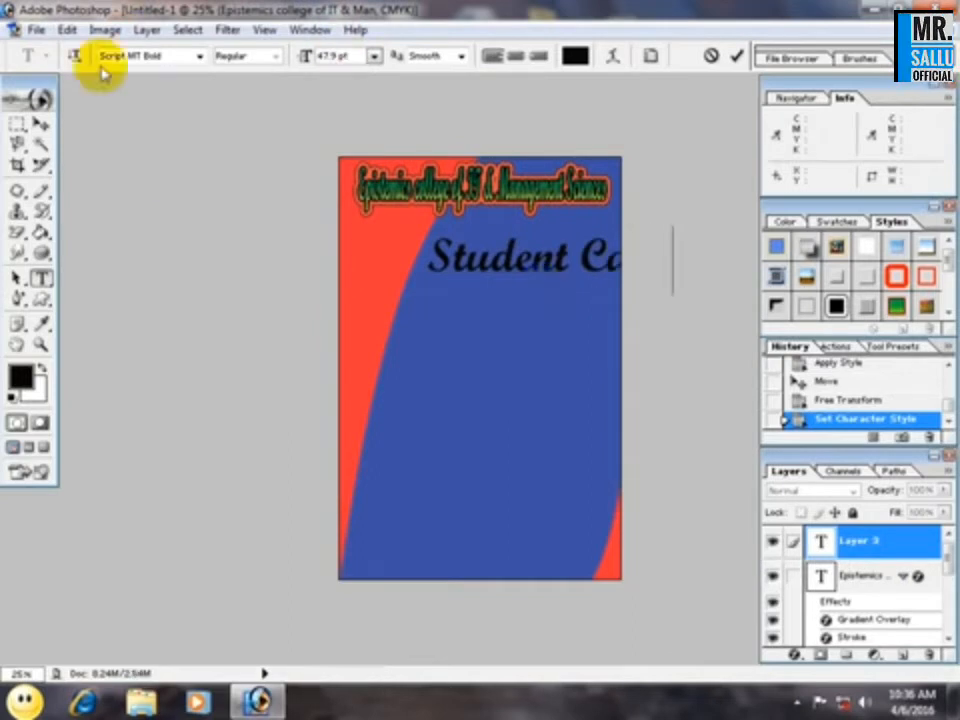
click(40, 123)
drag(511, 265, 449, 253)
Scale the Student Card text to about 65.6% width and 111.5% height, and centre it closer beneath the title.
key(ctrl+t)
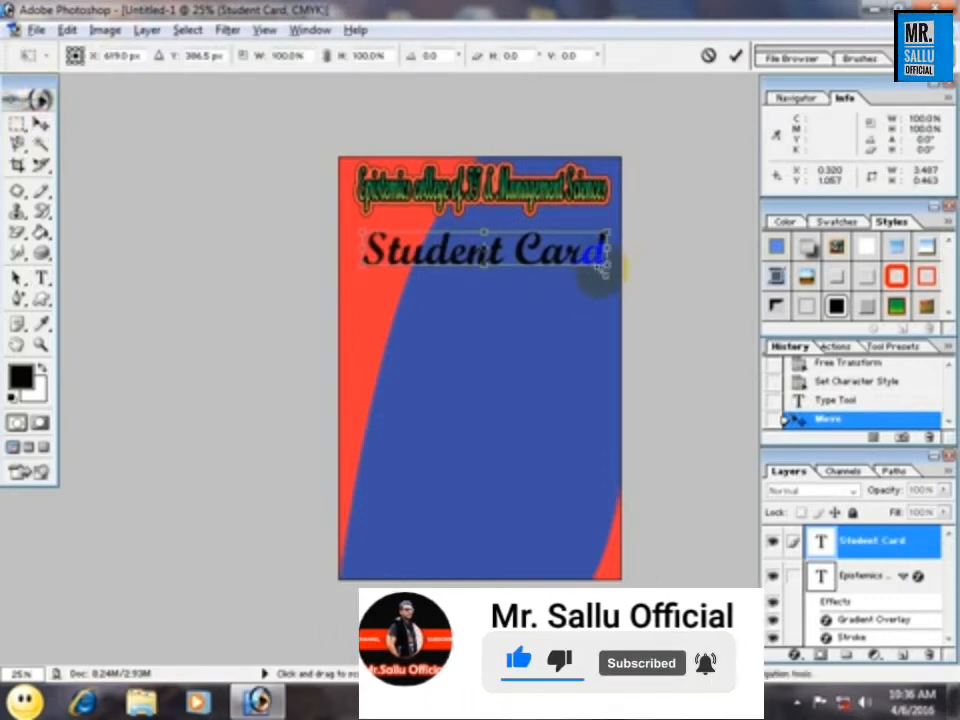
drag(600, 265, 563, 262)
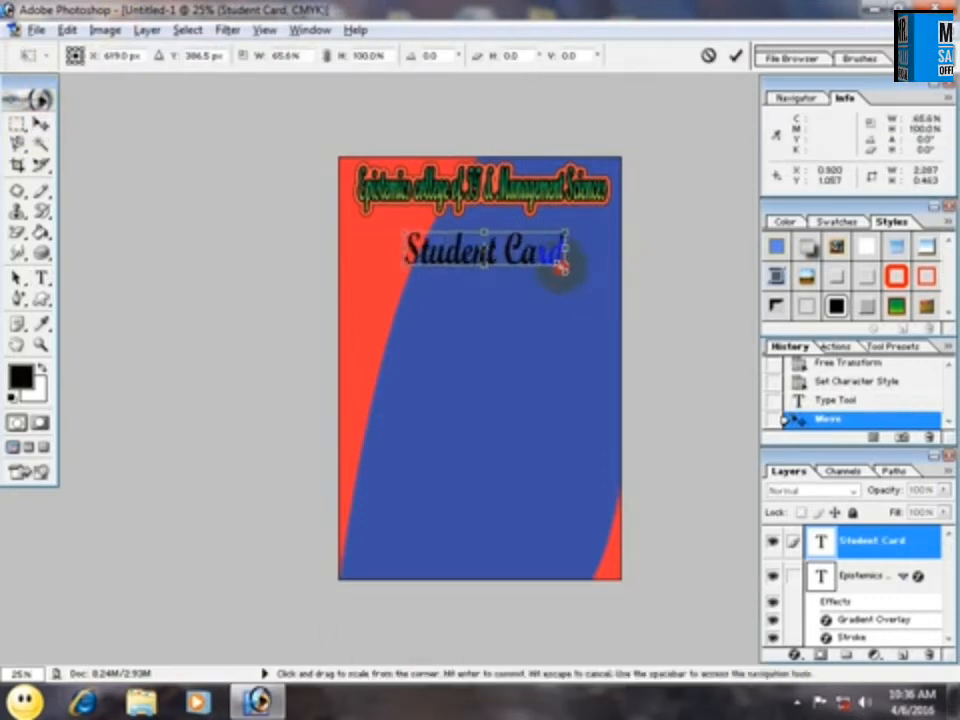
drag(465, 258, 476, 248)
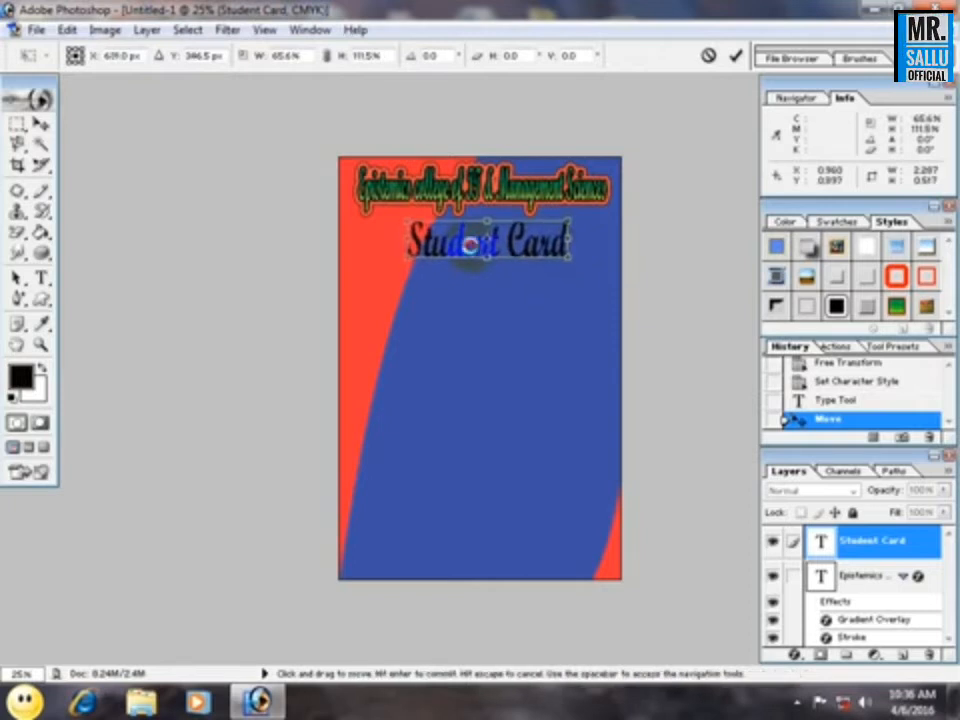
key(Return)
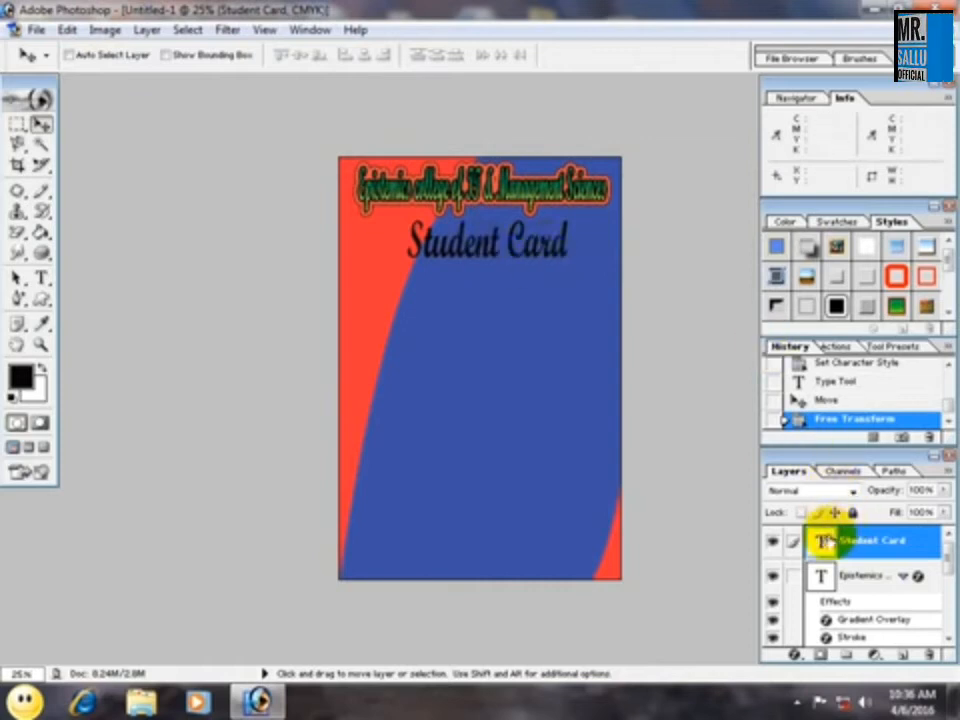
double_click(821, 541)
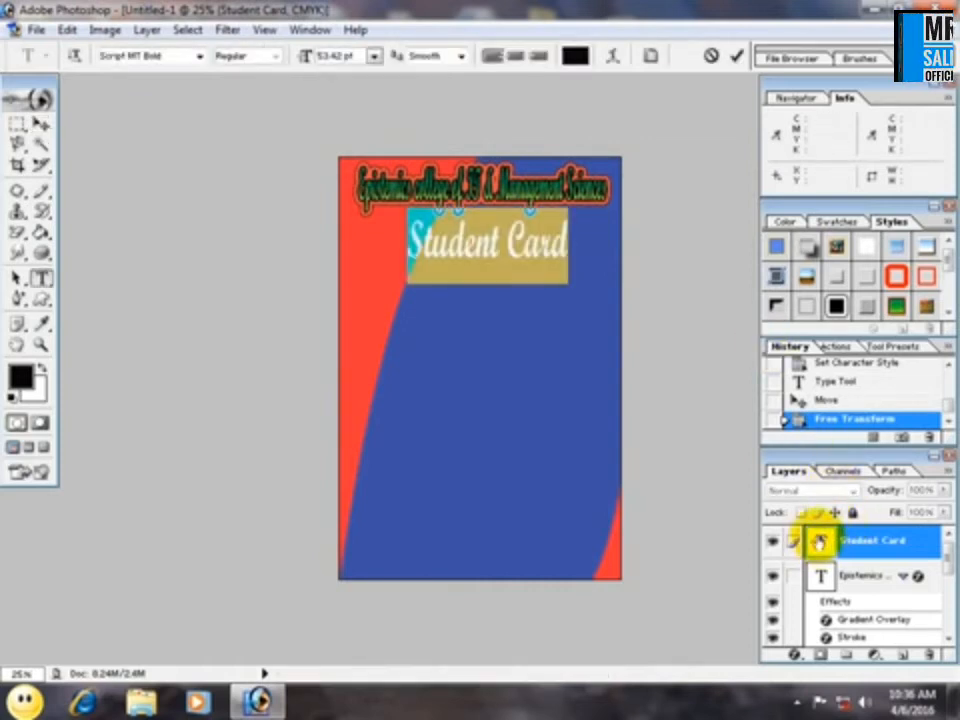
click(40, 123)
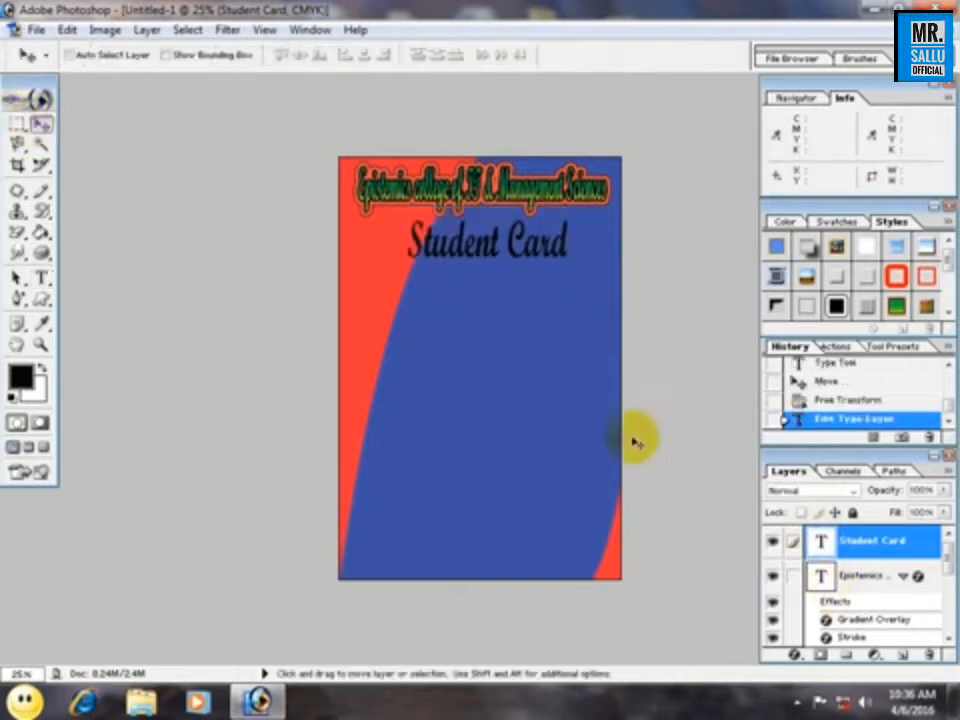
Add a drop shadow to the Student Card text with 66% opacity and an increased distance.
click(795, 654)
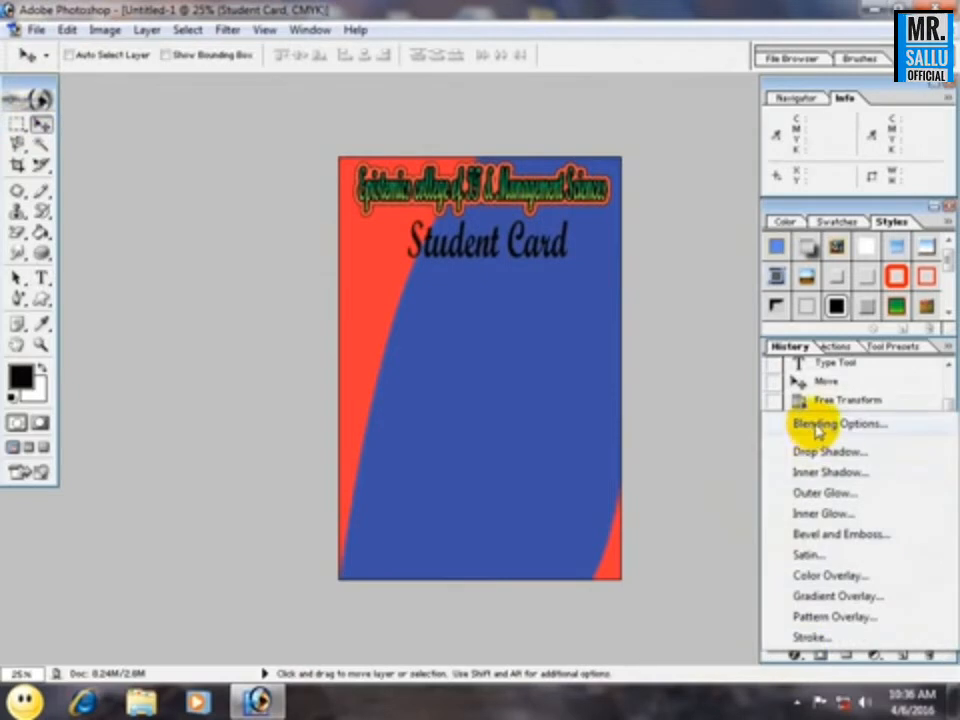
click(724, 435)
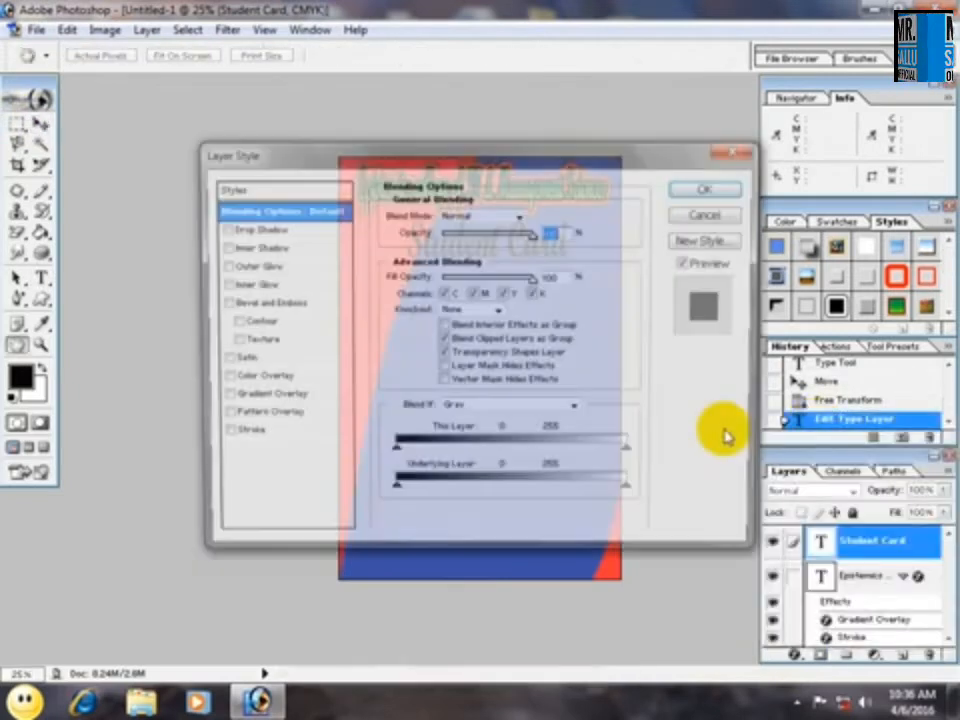
drag(463, 160, 375, 348)
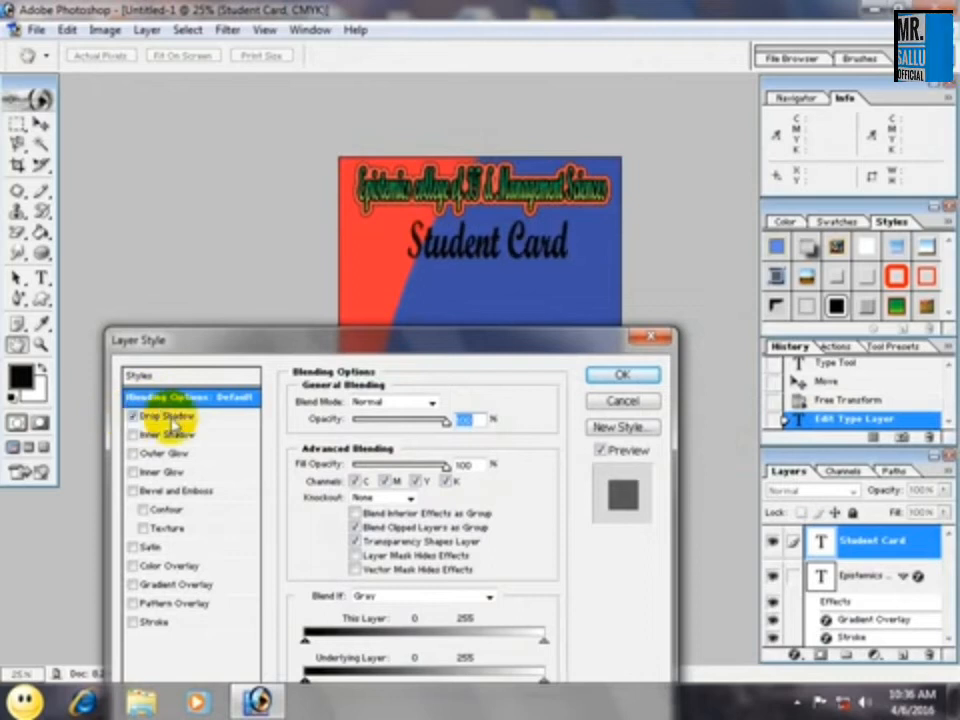
click(168, 416)
drag(421, 429, 401, 429)
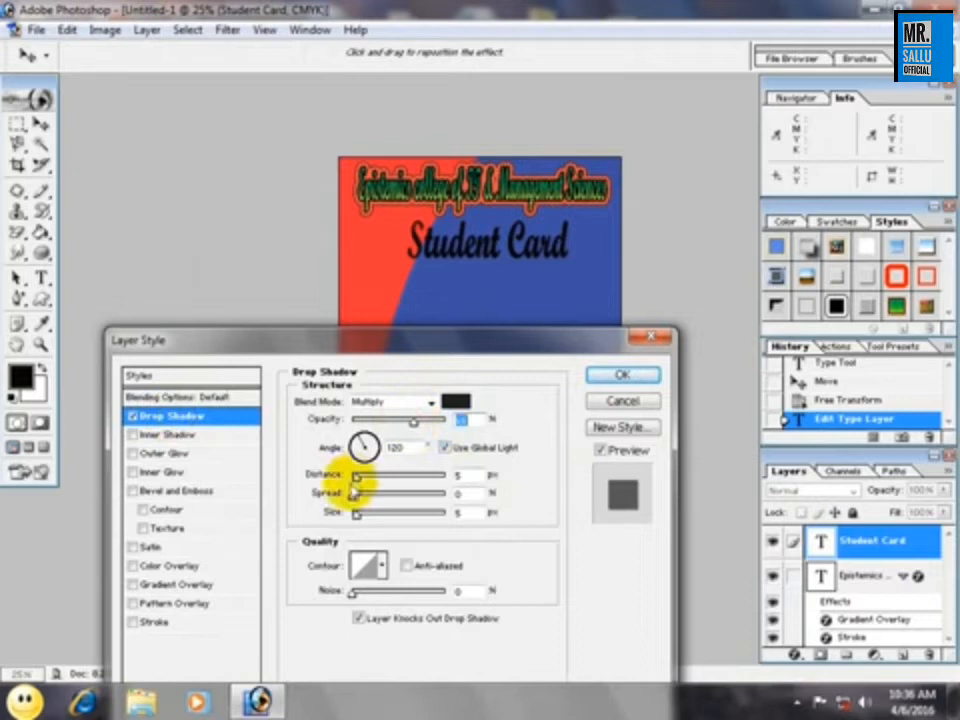
drag(357, 480, 396, 484)
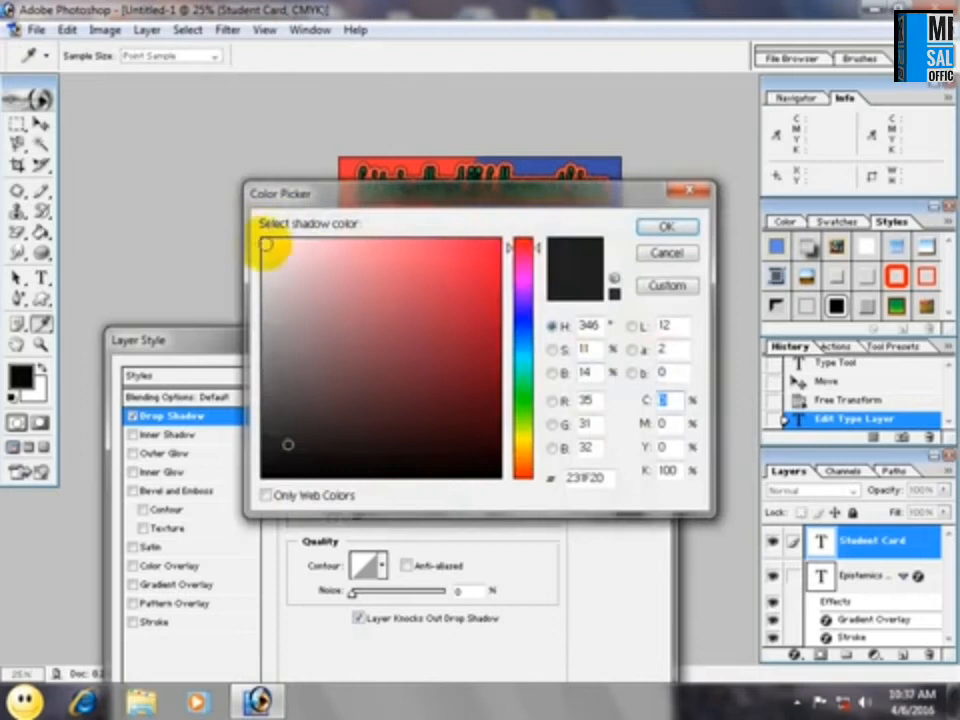
Try a near-white (FEF7F9) and a red (F51044) drop shadow colour on the Student Card text, adjusting the distance slightly.
click(268, 242)
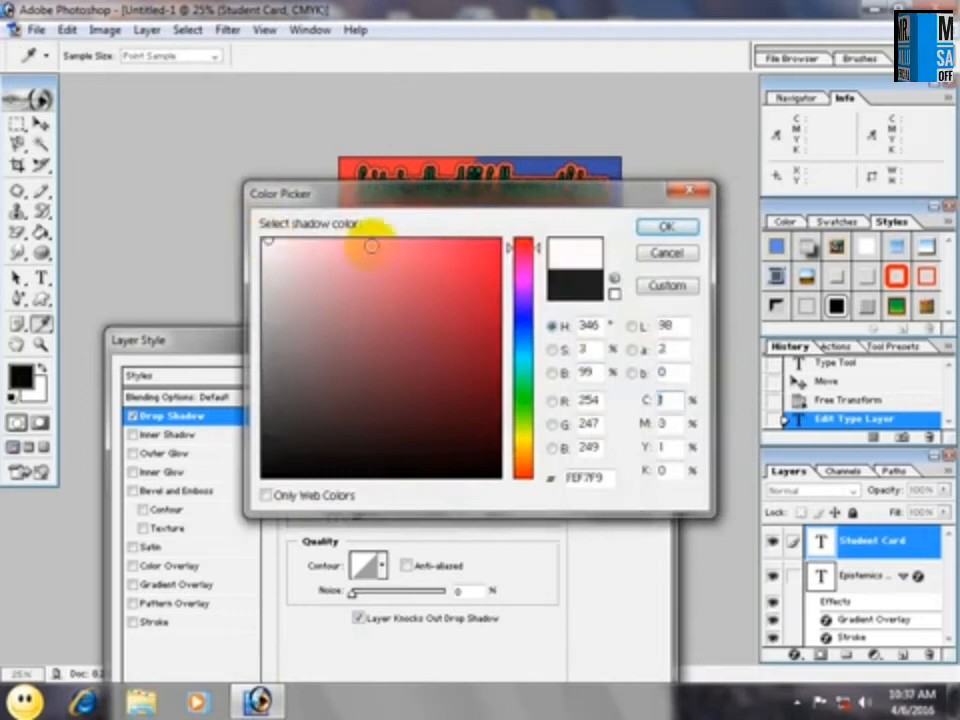
click(657, 229)
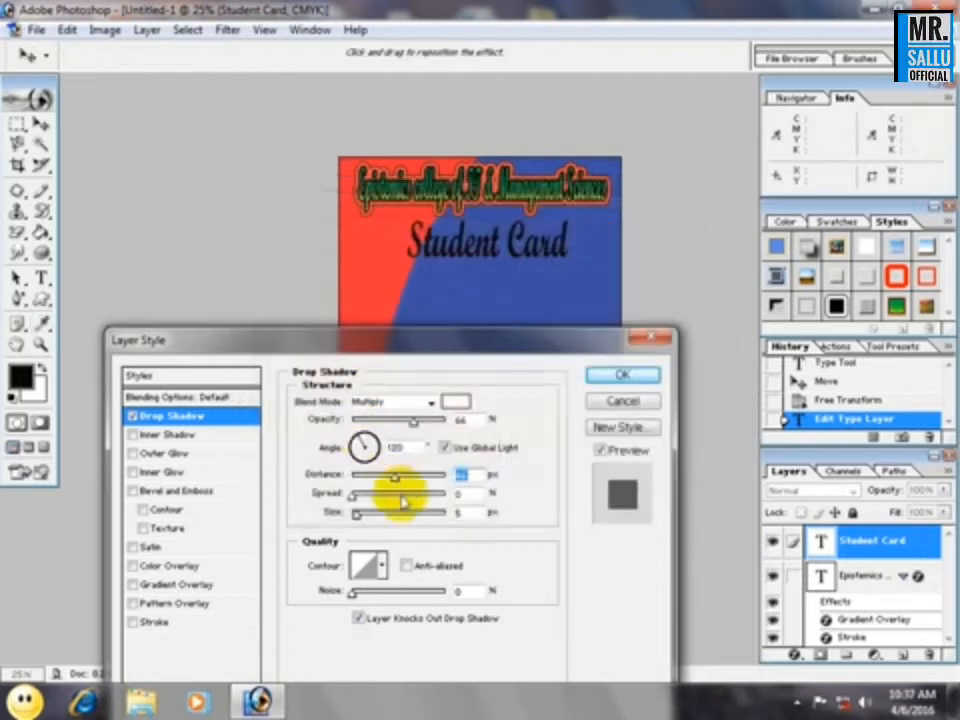
mouse_move(390, 478)
mouse_down()
mouse_move(408, 476)
mouse_move(390, 477)
mouse_up()
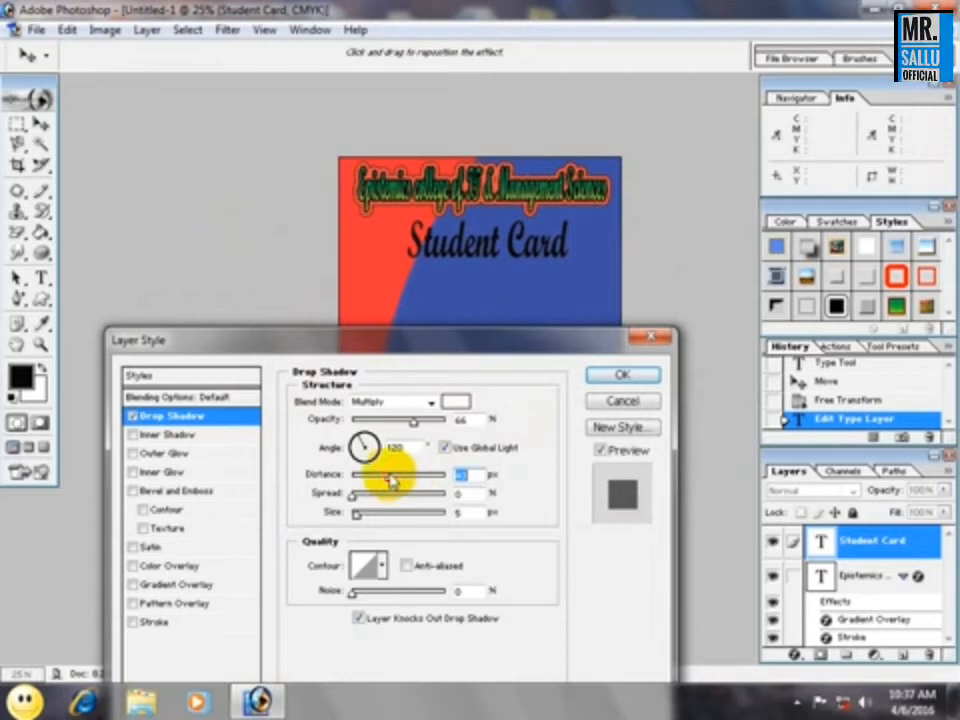
click(456, 401)
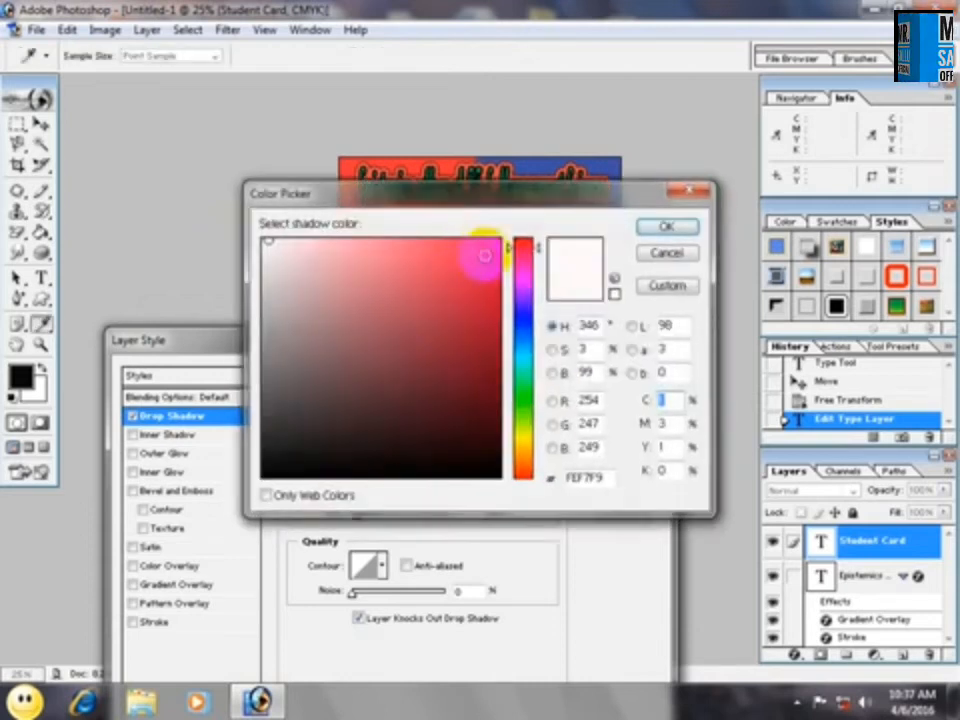
click(429, 246)
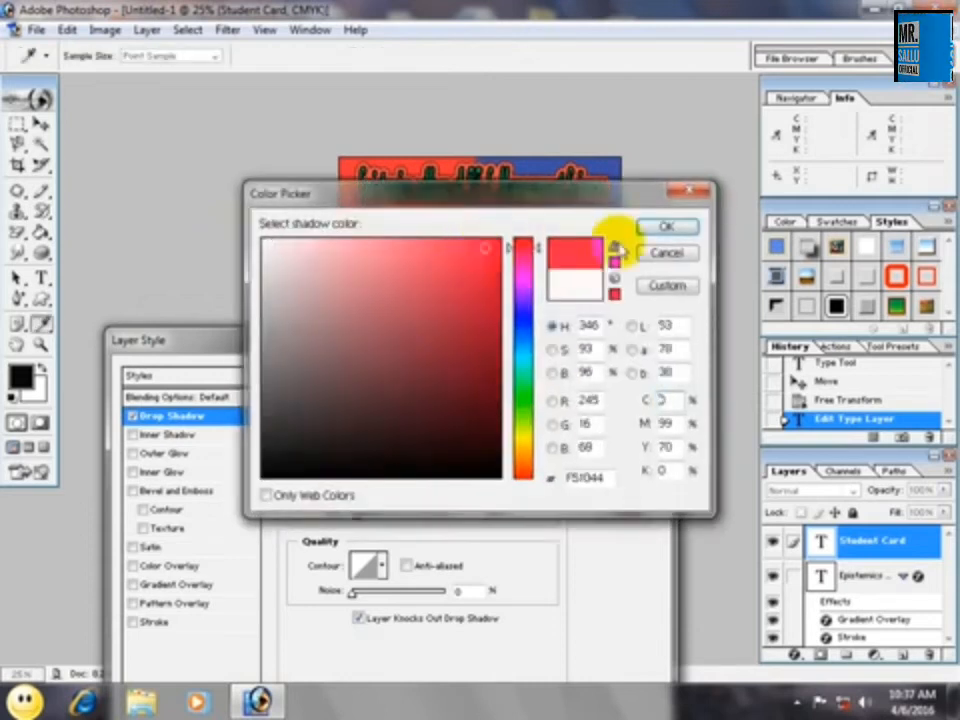
click(667, 226)
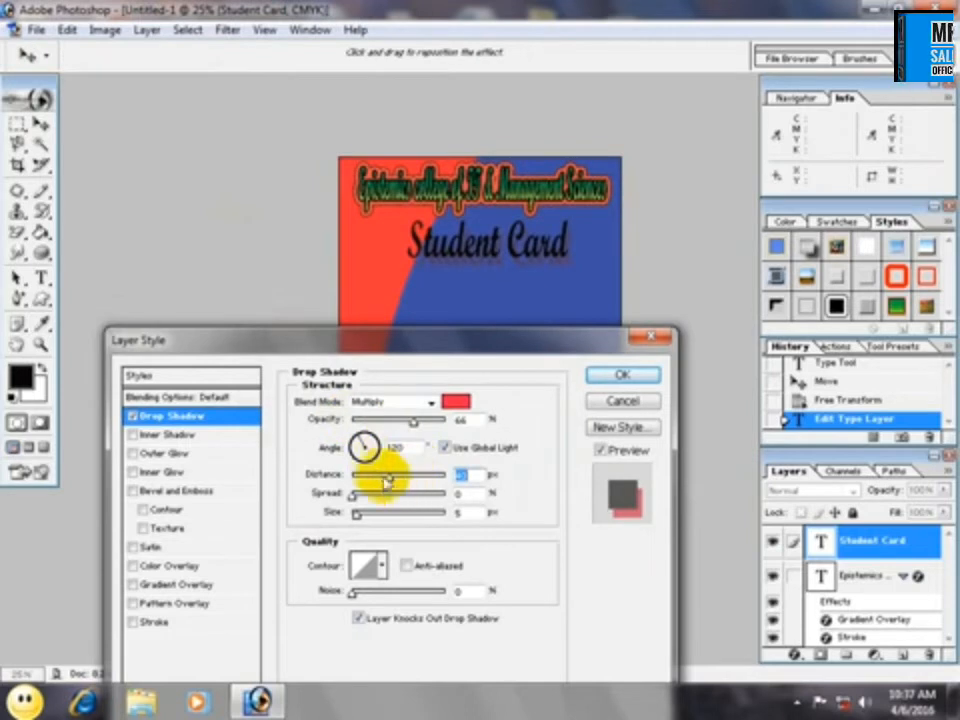
Set the drop shadow's distance to 43 px, spread to 17% and opacity to 100%.
drag(389, 484, 399, 483)
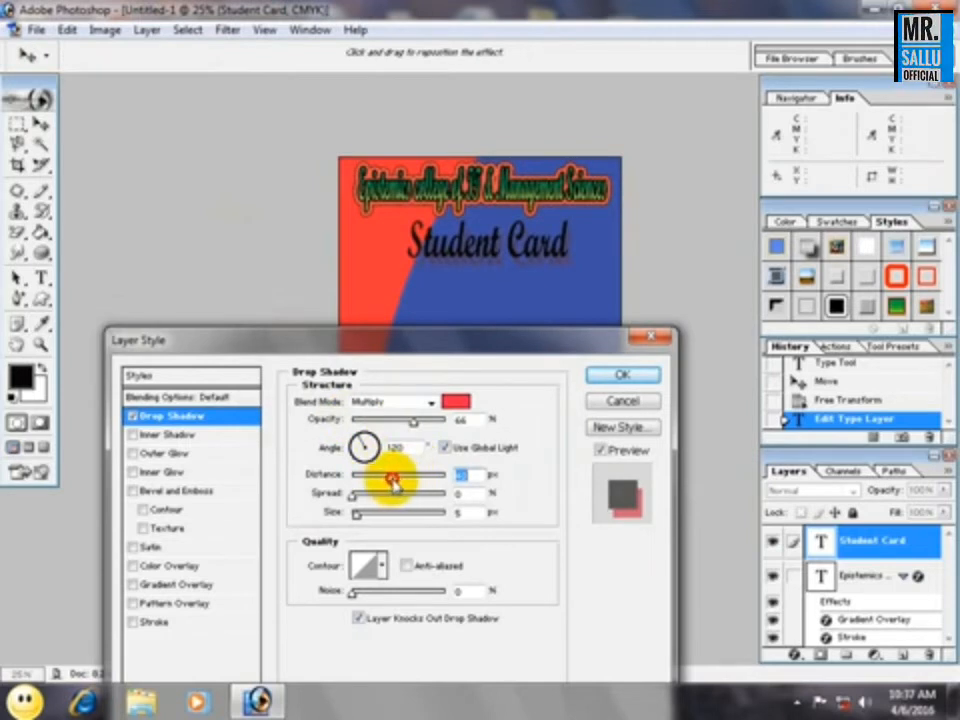
click(369, 497)
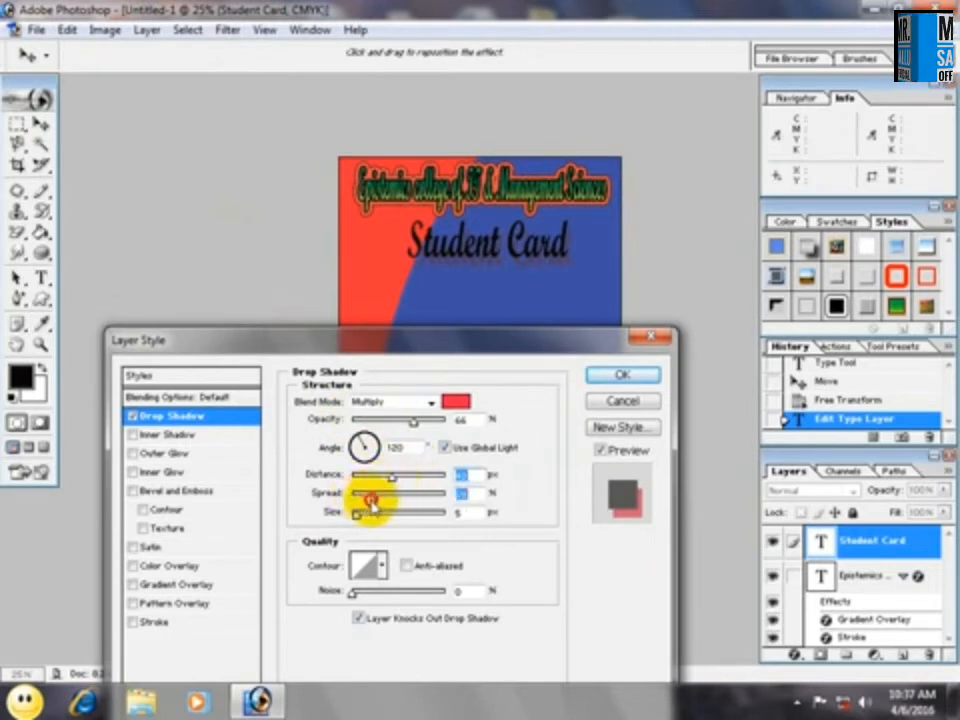
drag(369, 498, 358, 502)
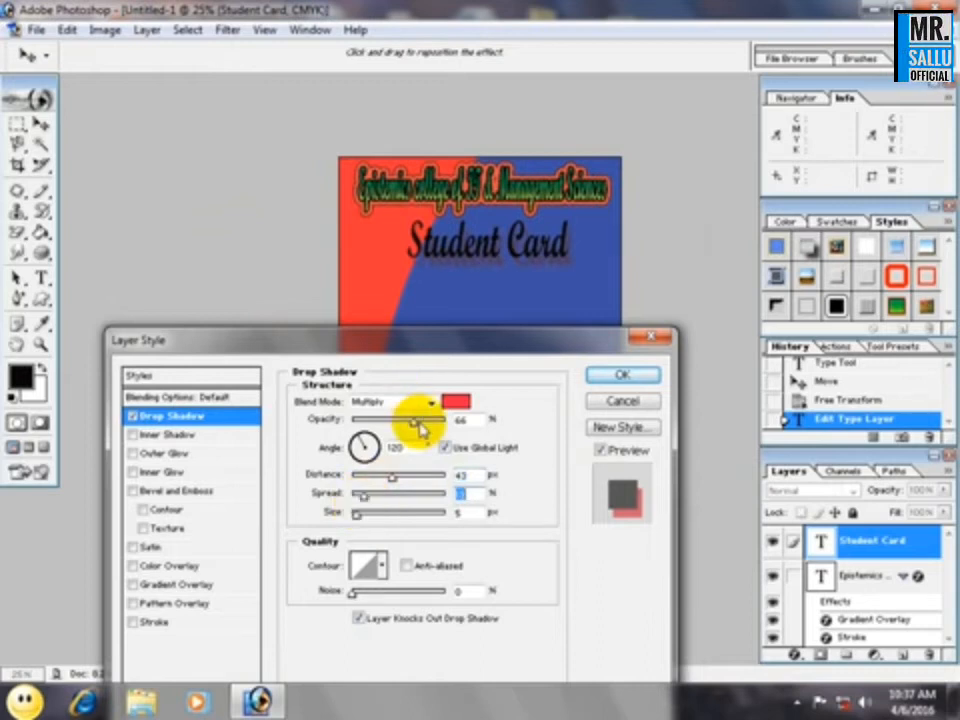
drag(423, 428, 448, 419)
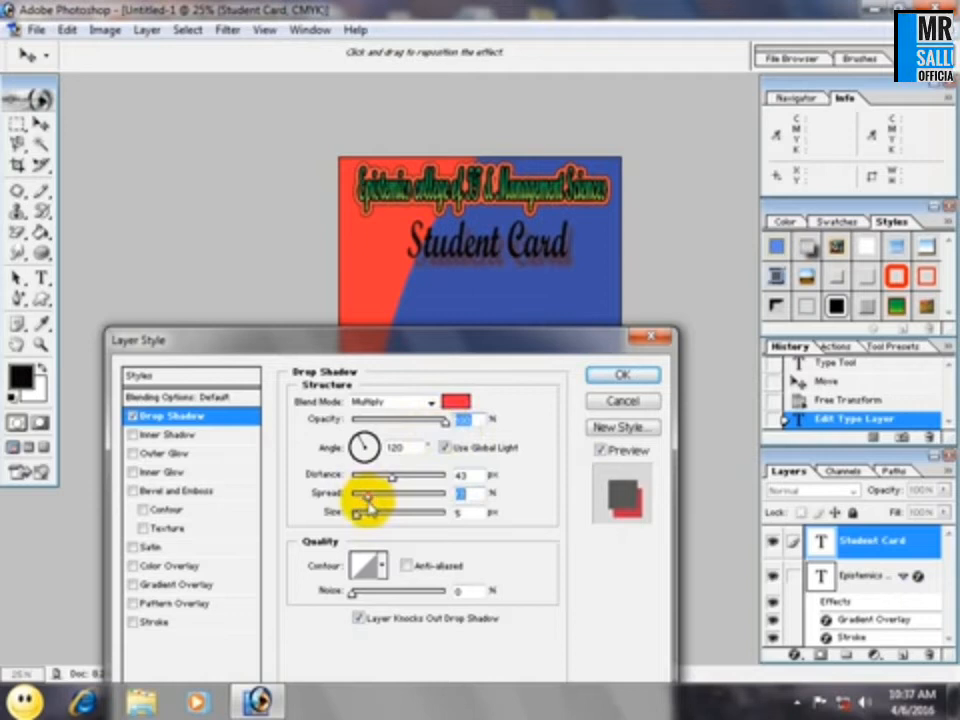
Change the drop shadow's colour to near-white and its blend mode to Normal.
click(455, 401)
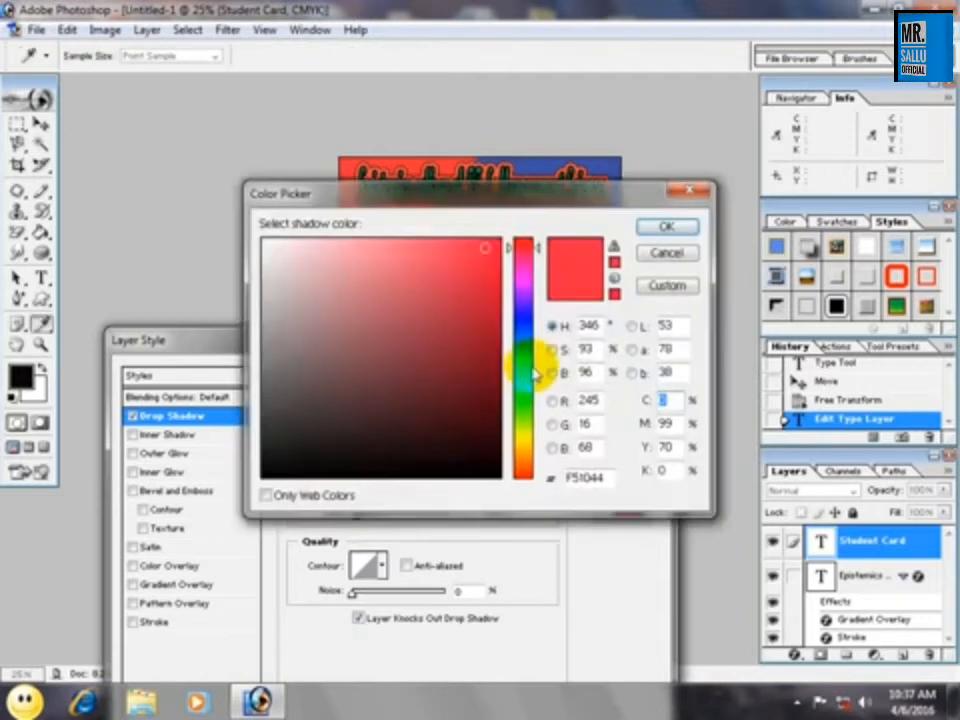
click(265, 243)
click(666, 224)
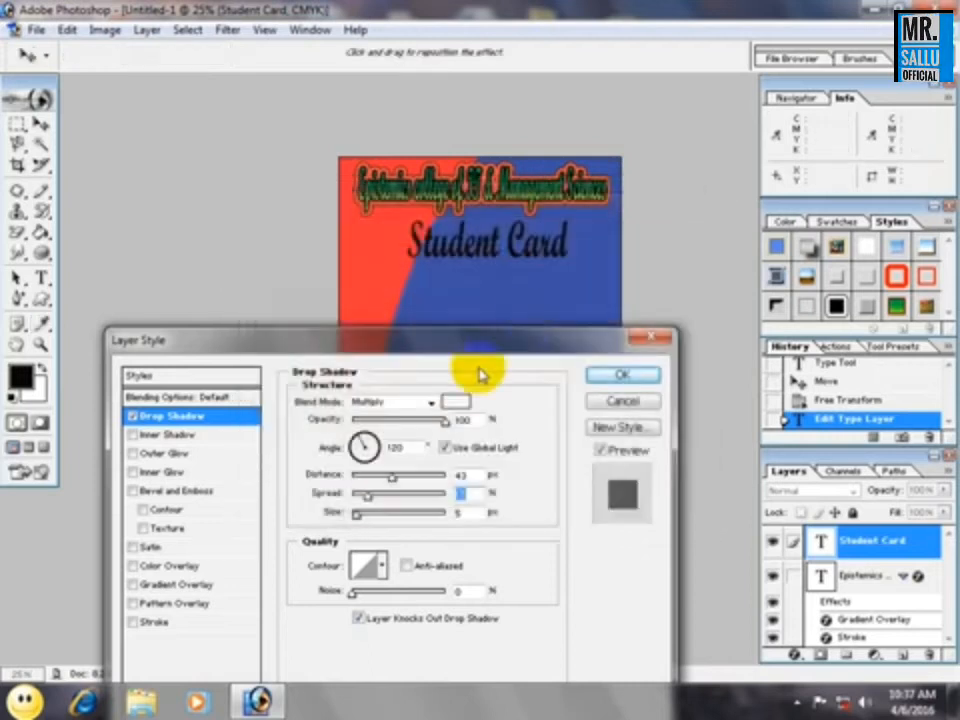
click(430, 401)
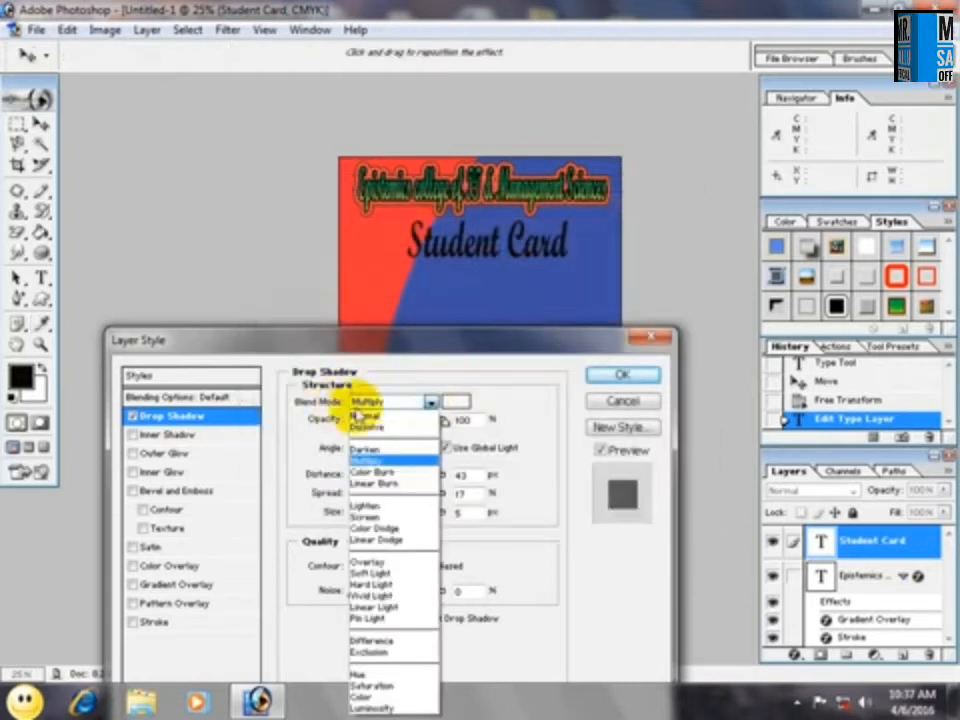
click(365, 414)
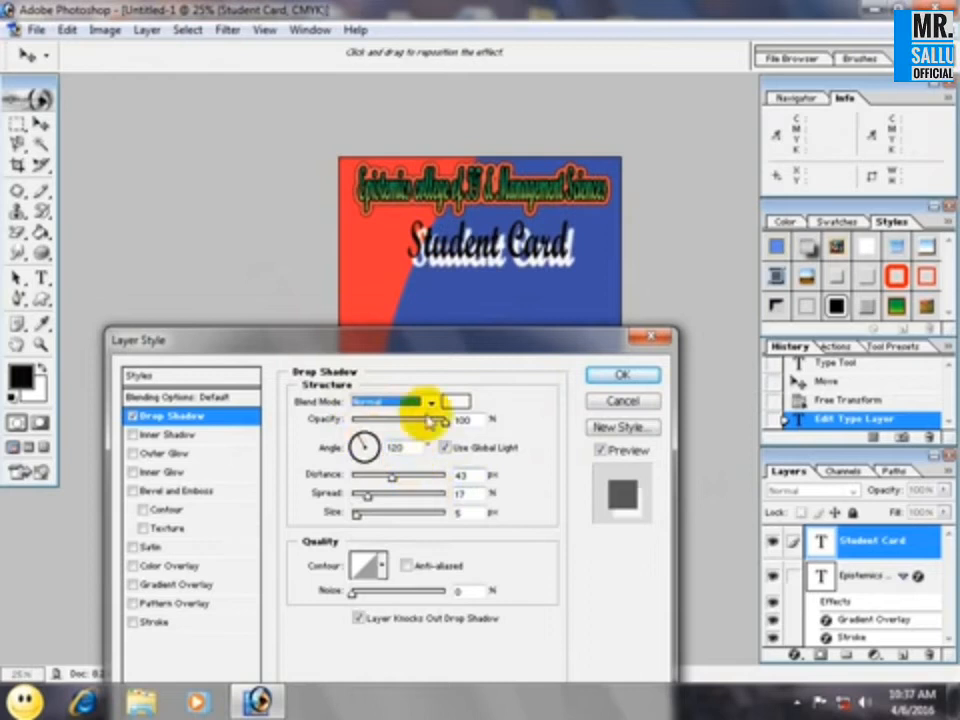
Reduce the drop shadow's opacity to 82%, shorten its distance and apply the layer style.
drag(445, 420, 433, 428)
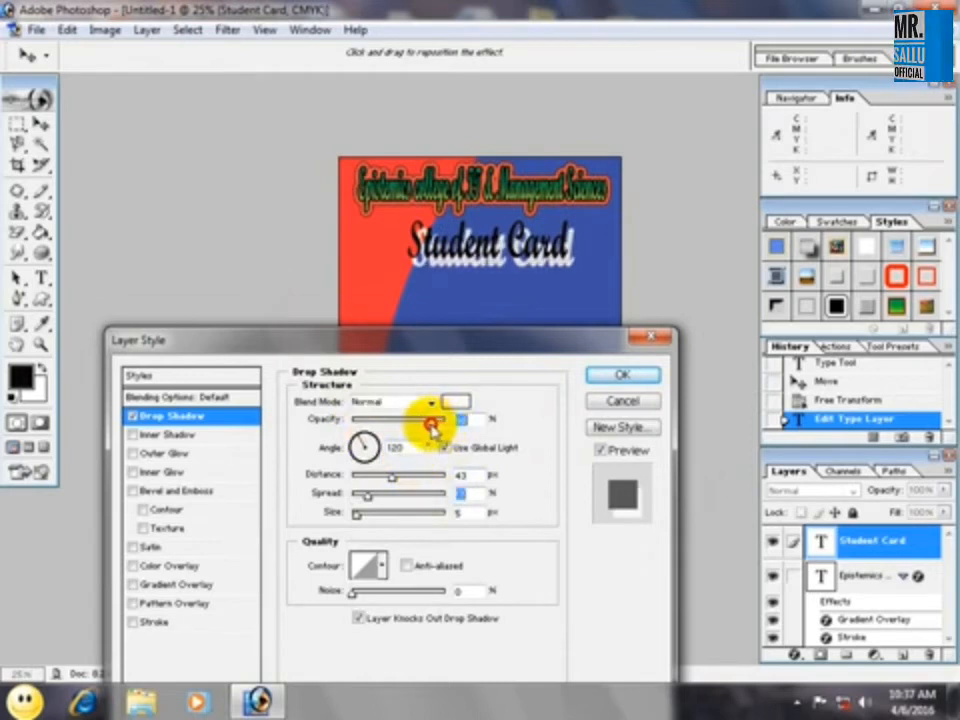
drag(390, 477, 365, 483)
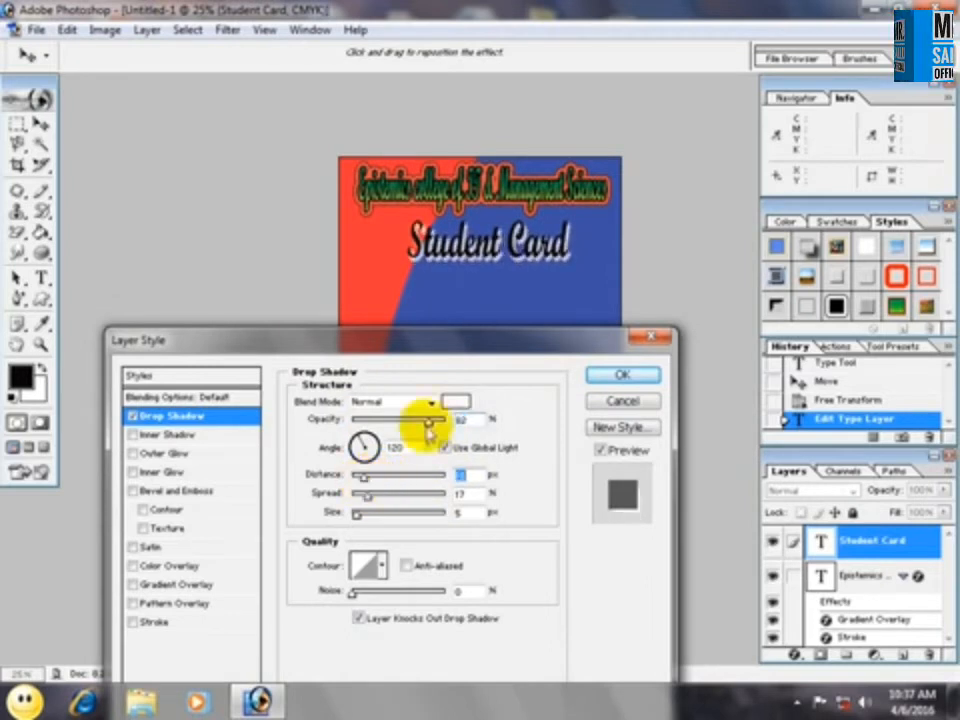
click(610, 383)
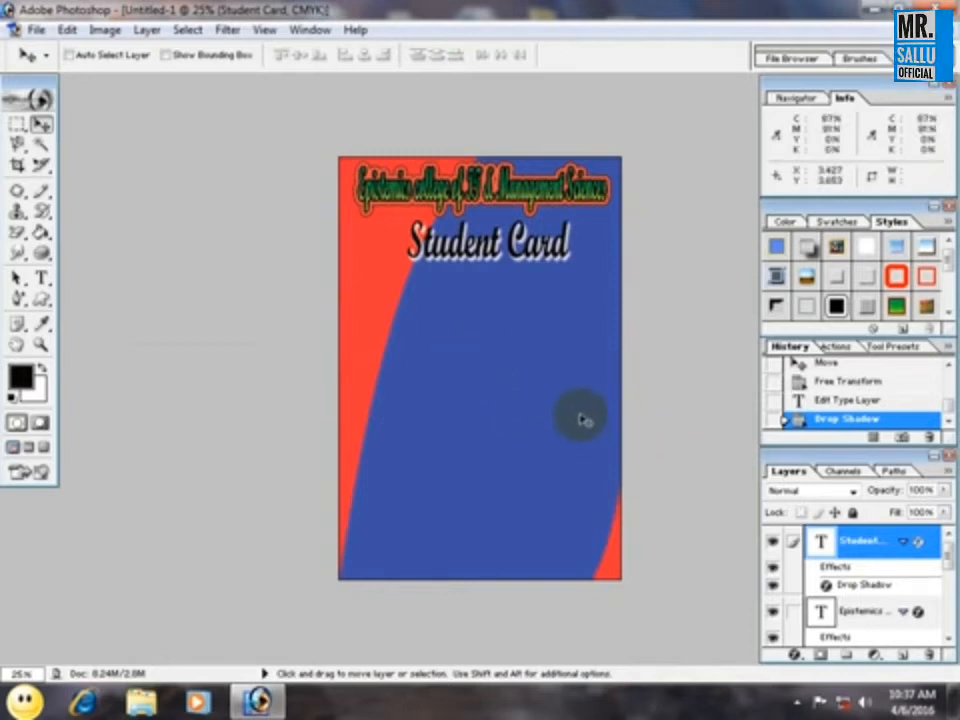
Add a new layer and draw a rectangular selection about 1.83 x 2.41 centred below the Student Card text.
key(ctrl+shift+n)
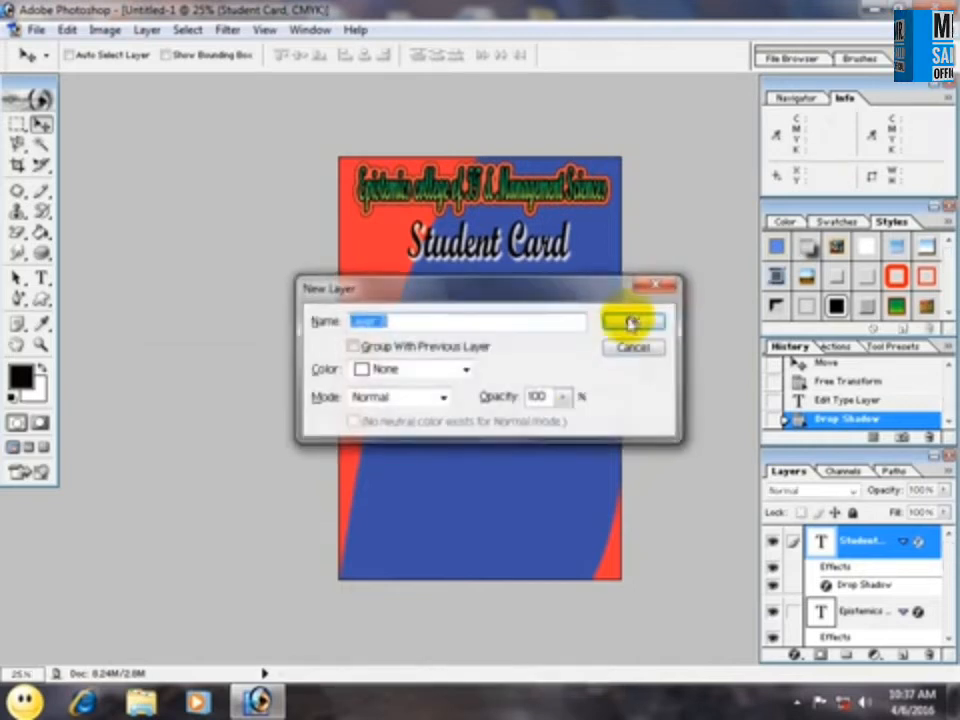
click(630, 320)
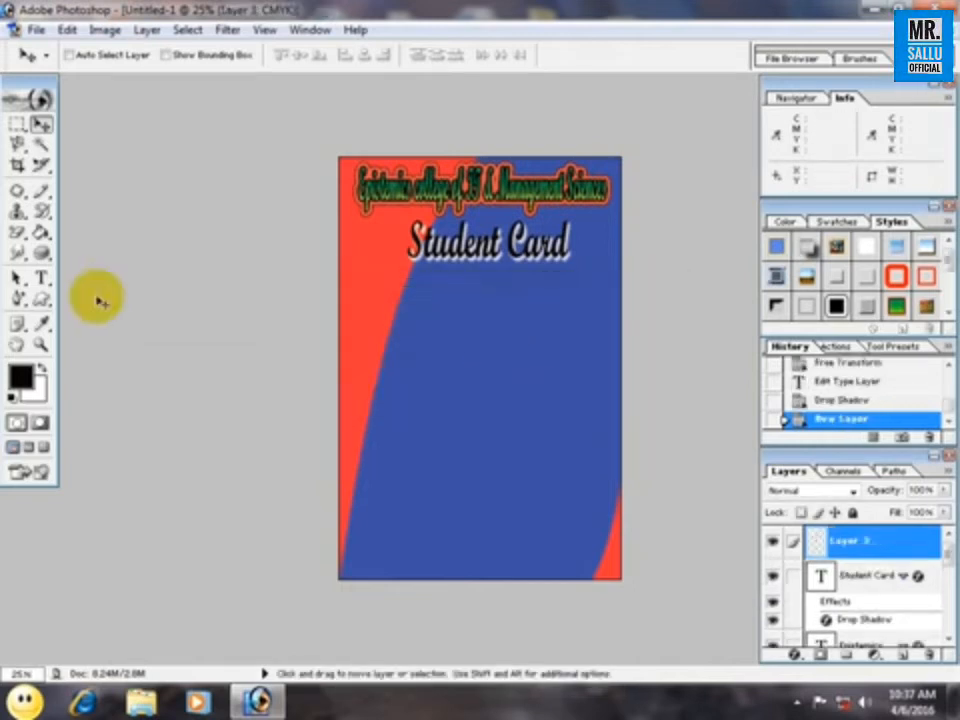
drag(17, 124, 75, 140)
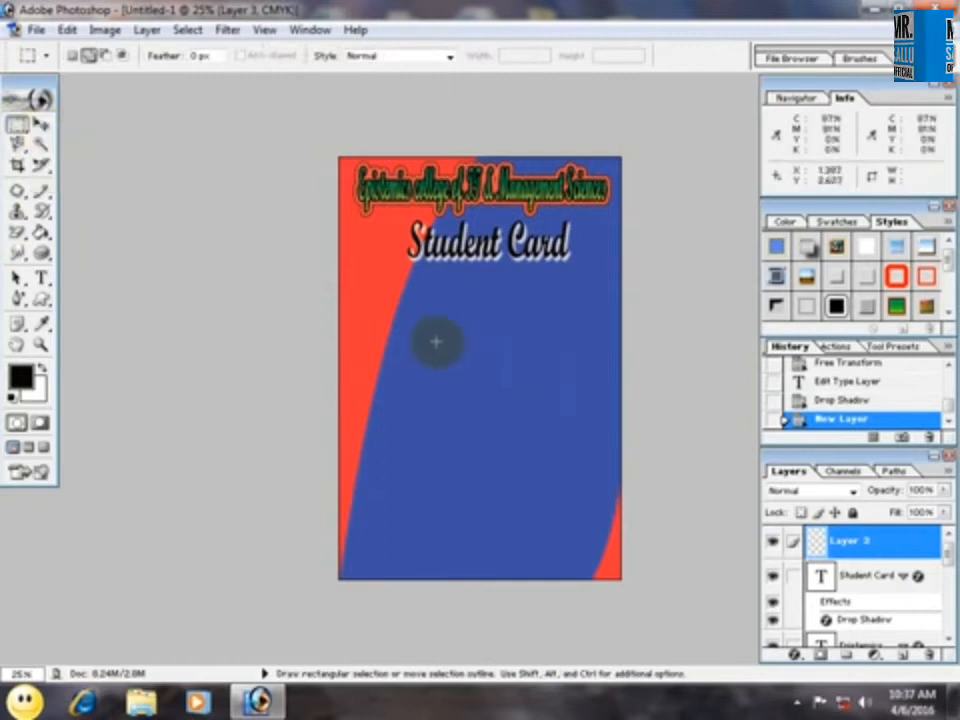
drag(418, 284, 546, 453)
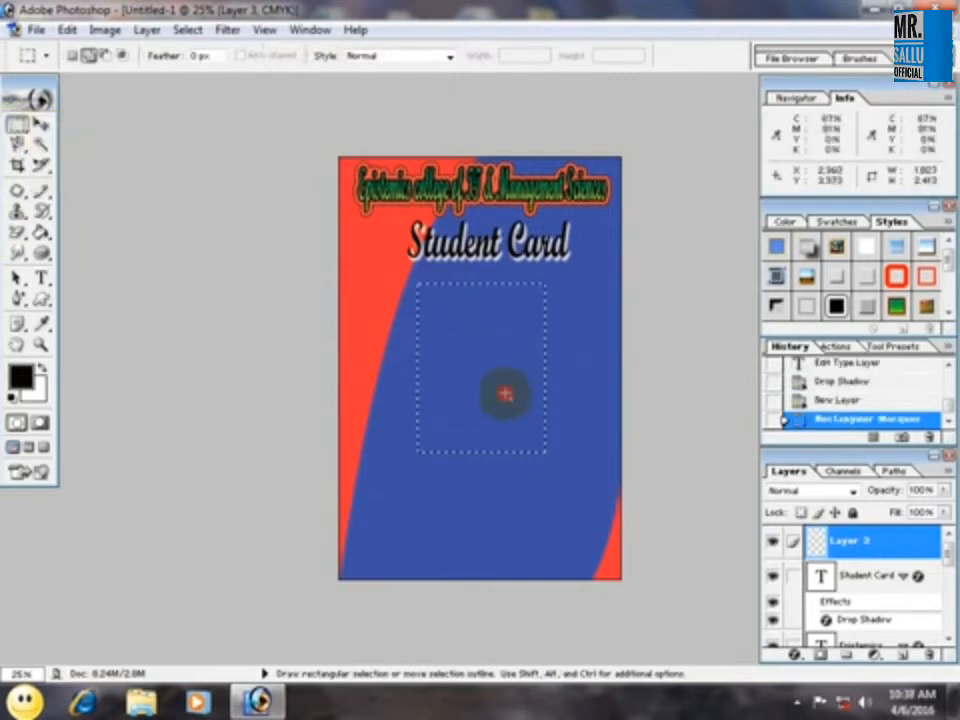
drag(510, 373, 533, 394)
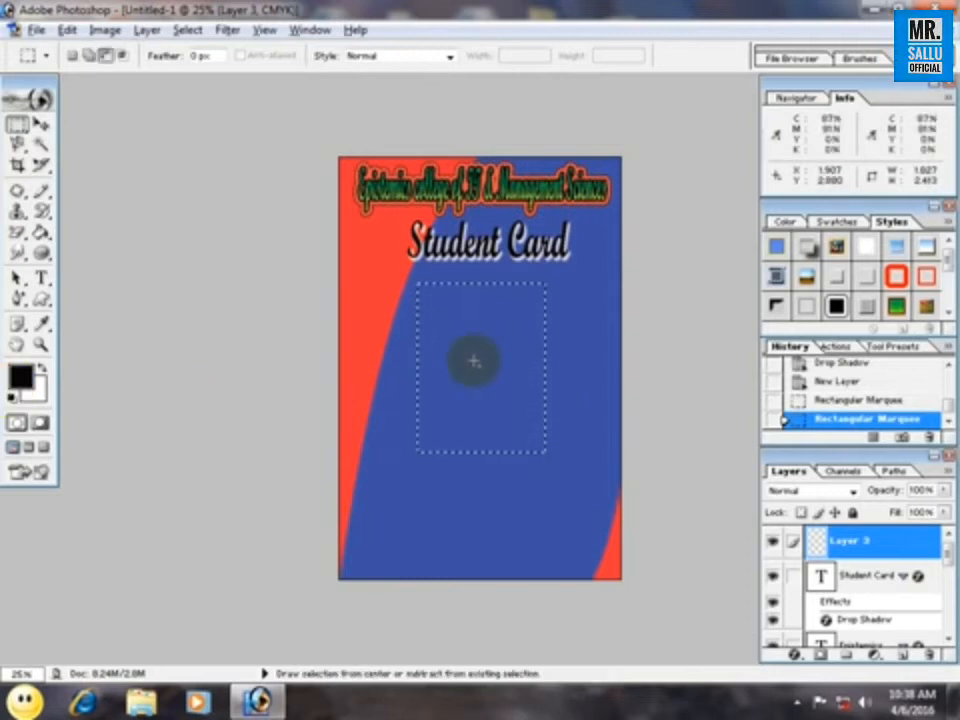
Fill the rectangular selection with the black foreground colour and keep it selected.
key(alt+BackSpace)
key(ctrl+d)
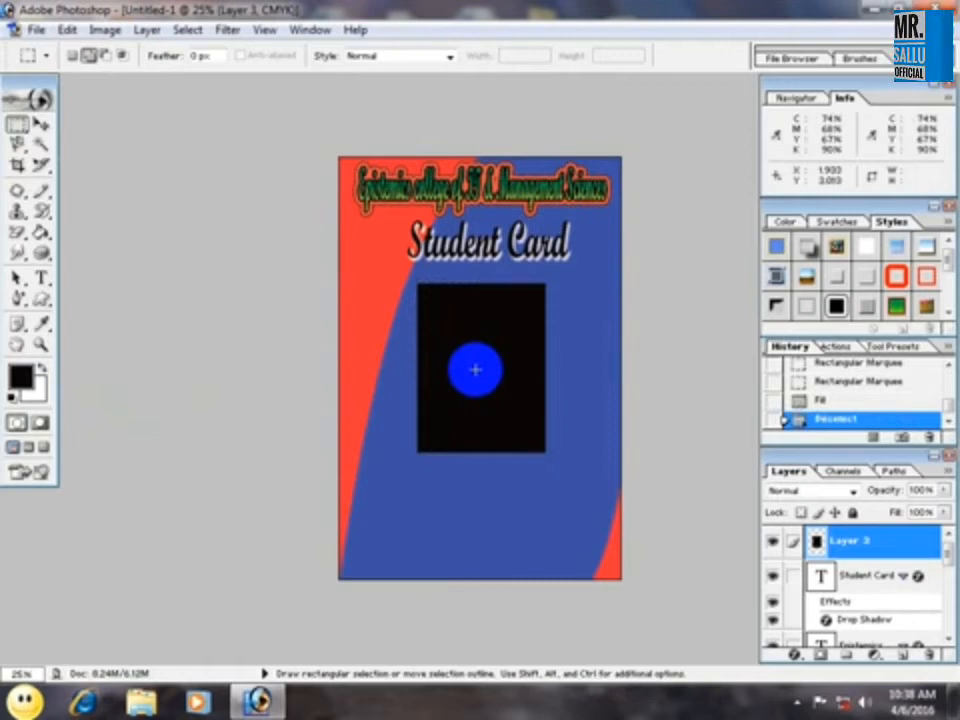
key(ctrl+z)
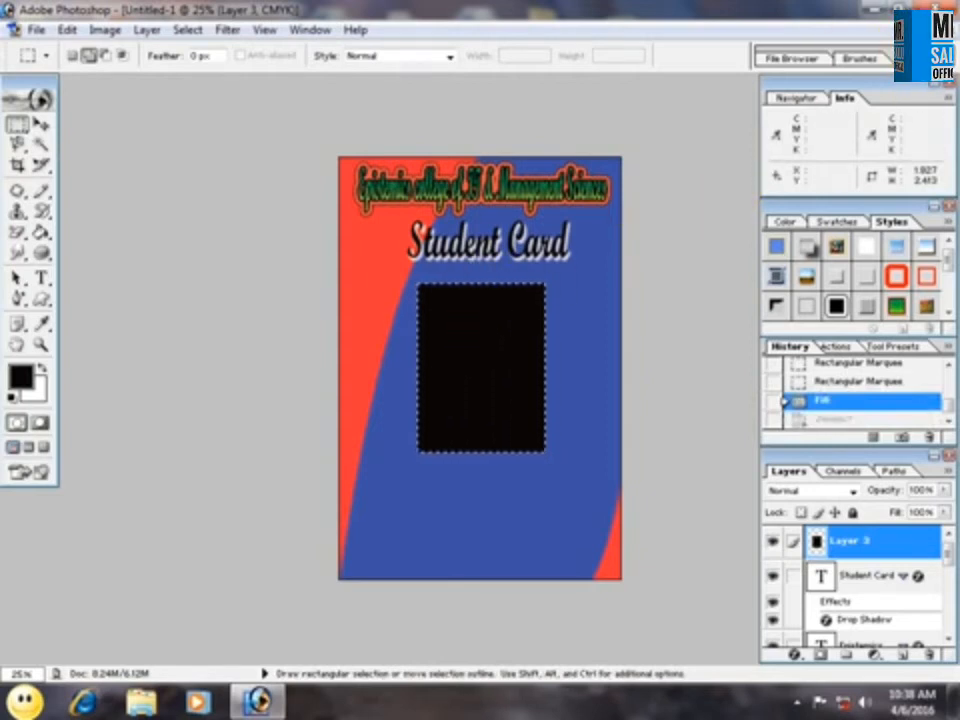
Open the certificate image sadam.jpg from the Wallpepar folder.
click(925, 29)
double_click(469, 298)
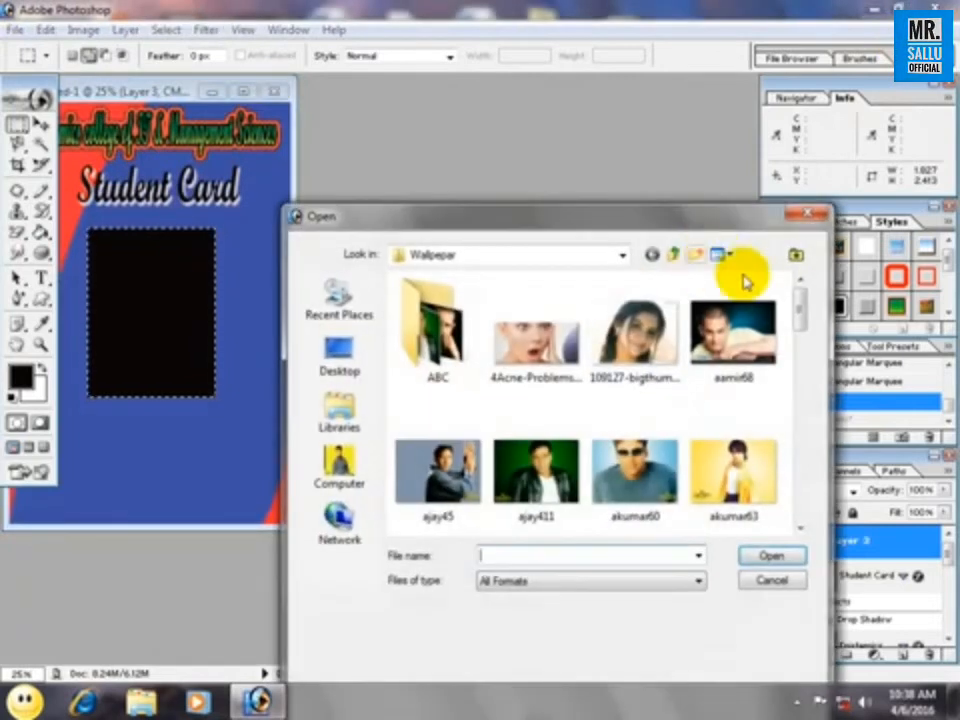
drag(801, 294, 793, 519)
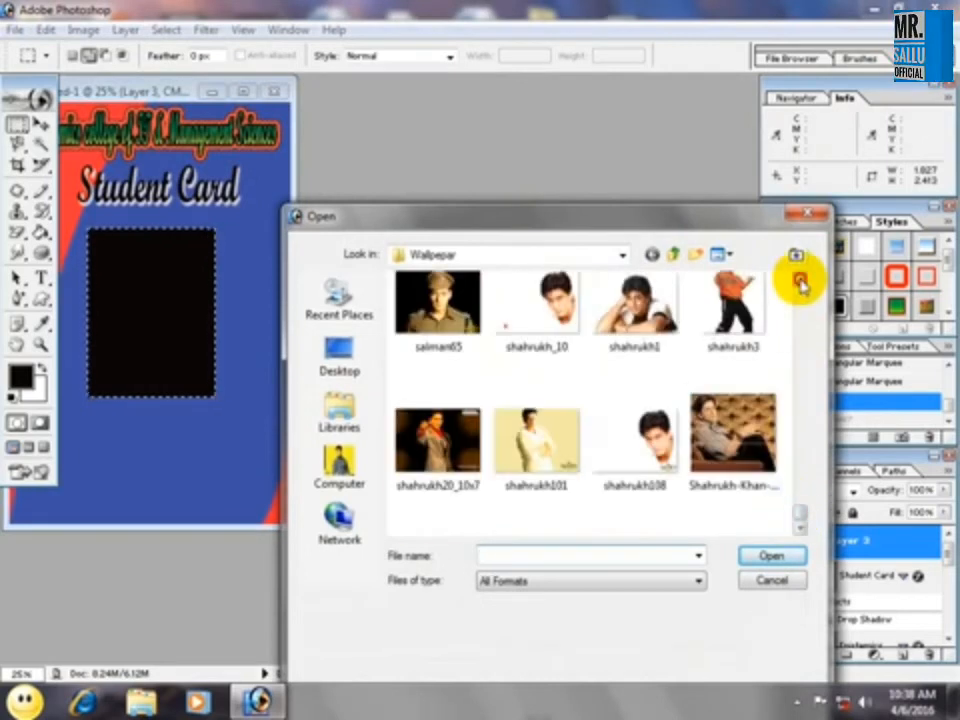
scroll(797, 283, up, 5)
double_click(634, 440)
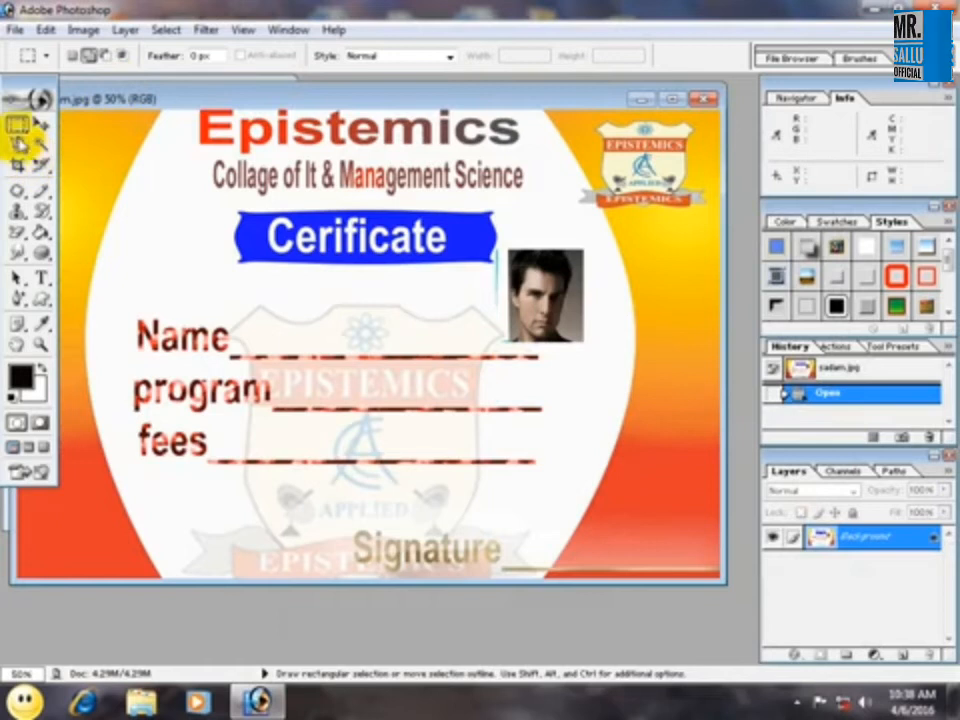
Select the portrait on the certificate with the Rectangular Marquee, copy it, and bring the student card document back into view.
right_click(18, 125)
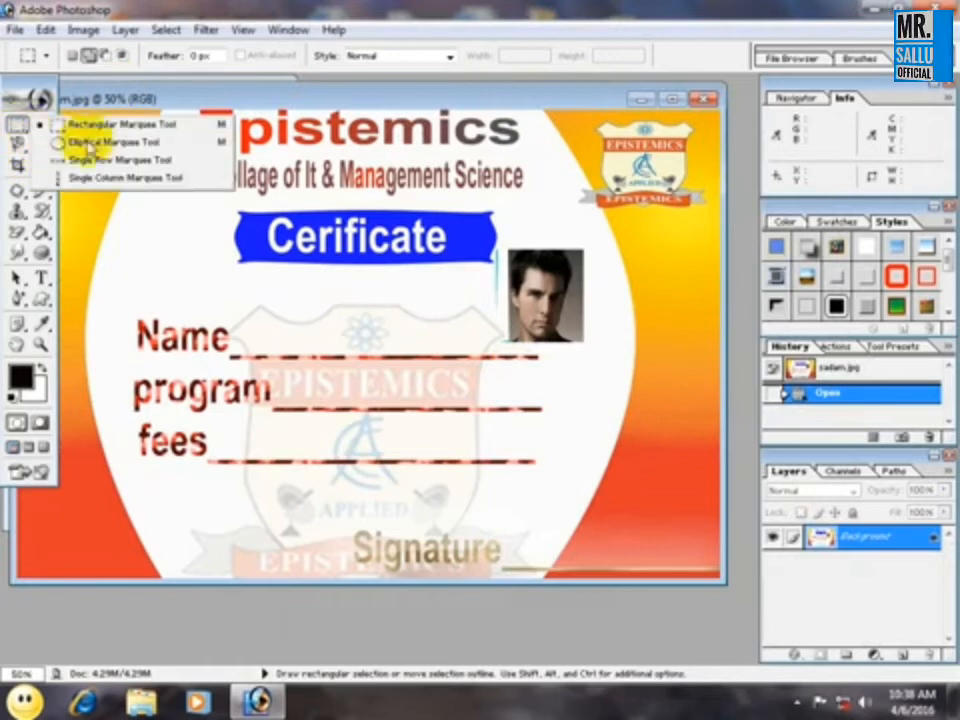
click(131, 131)
drag(511, 249, 583, 341)
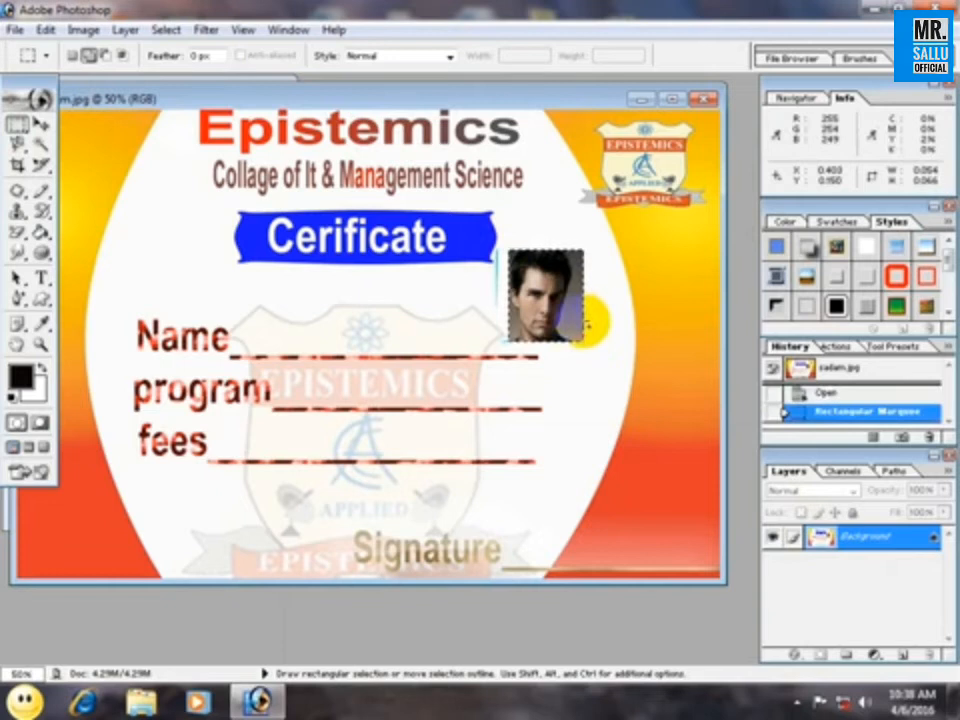
click(640, 98)
drag(167, 90, 380, 150)
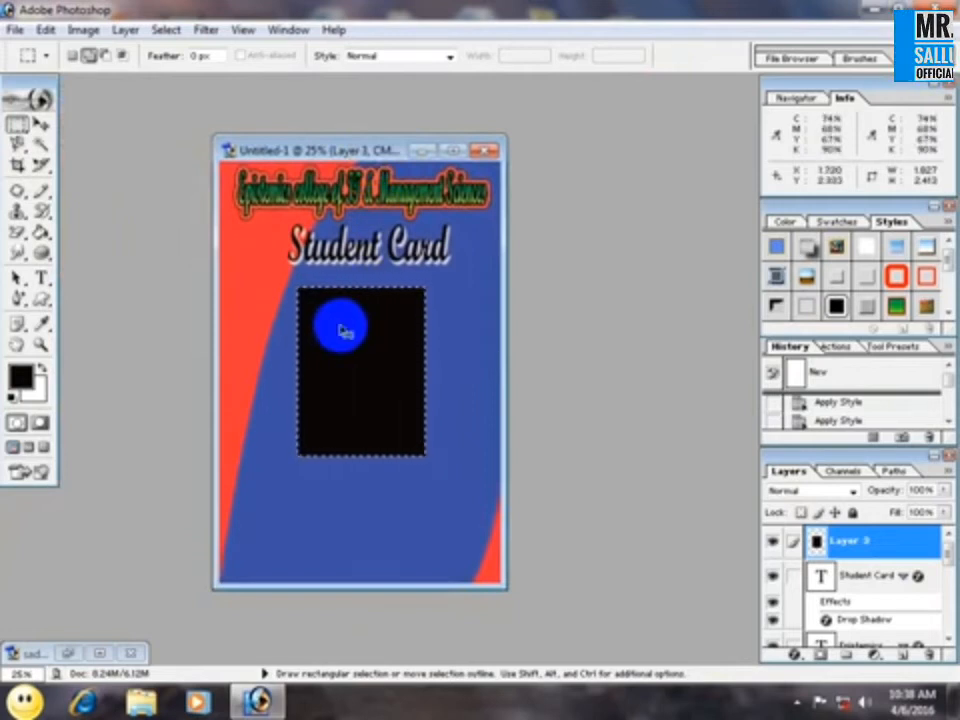
Paste the portrait into the black rectangle's selection and enlarge it to leave only a thin black frame around it.
key(ctrl+shift+v)
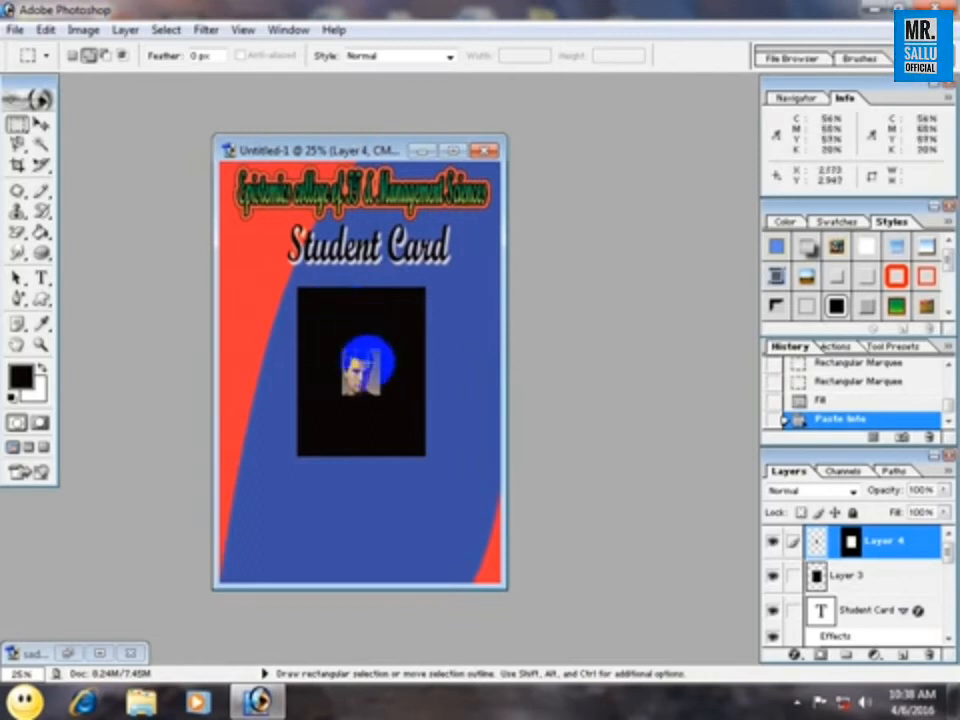
key(ctrl+t)
drag(380, 395, 424, 451)
key(Return)
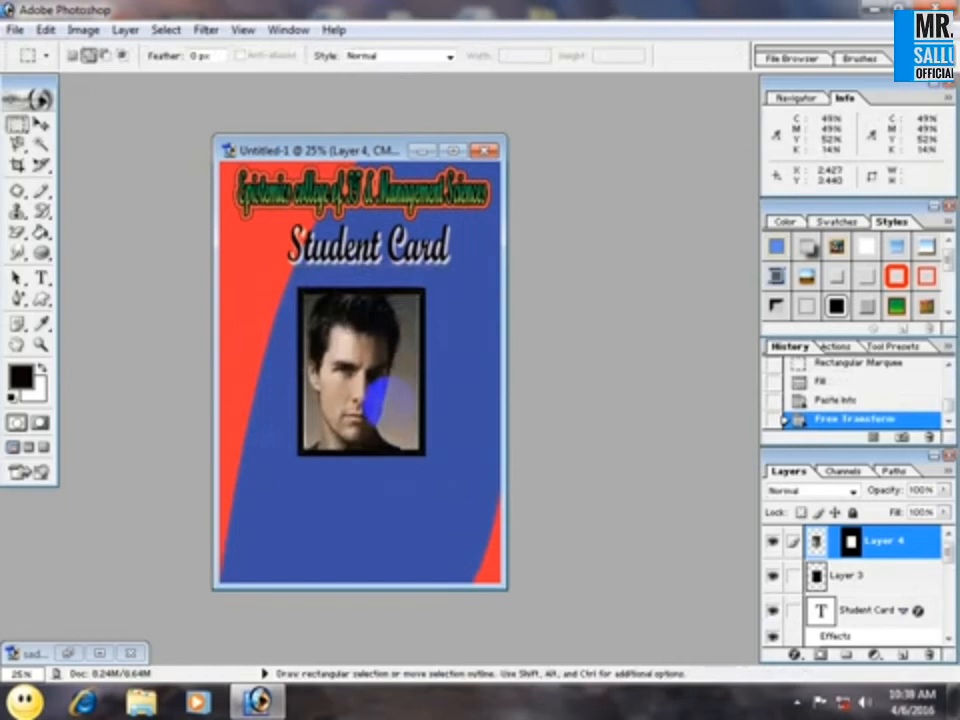
Look up the Paste Into command among the editing commands.
double_click(50, 12)
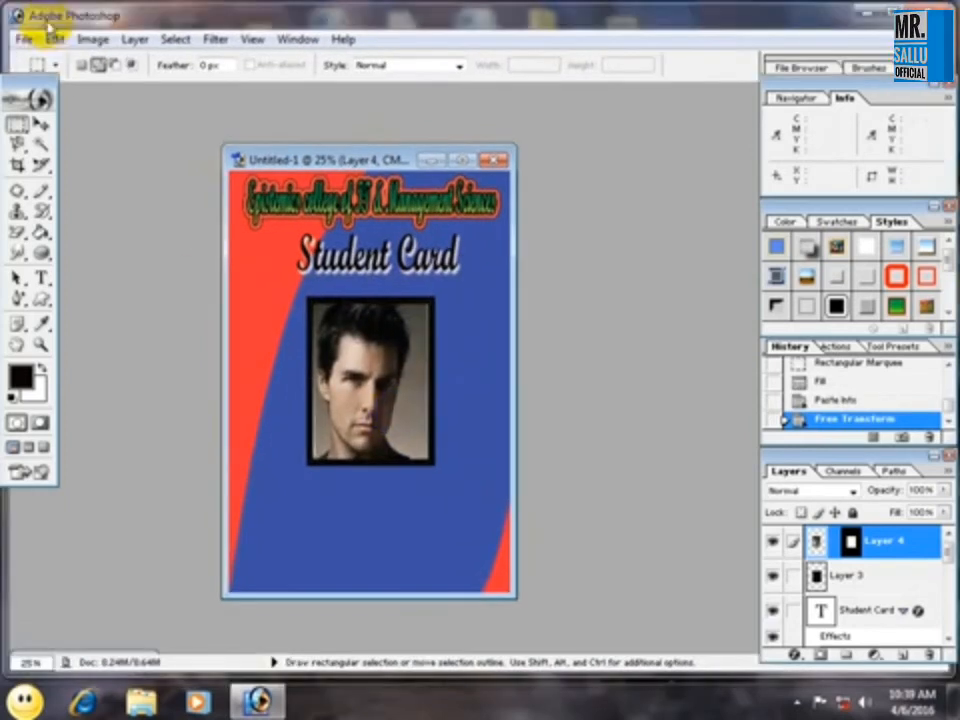
click(52, 39)
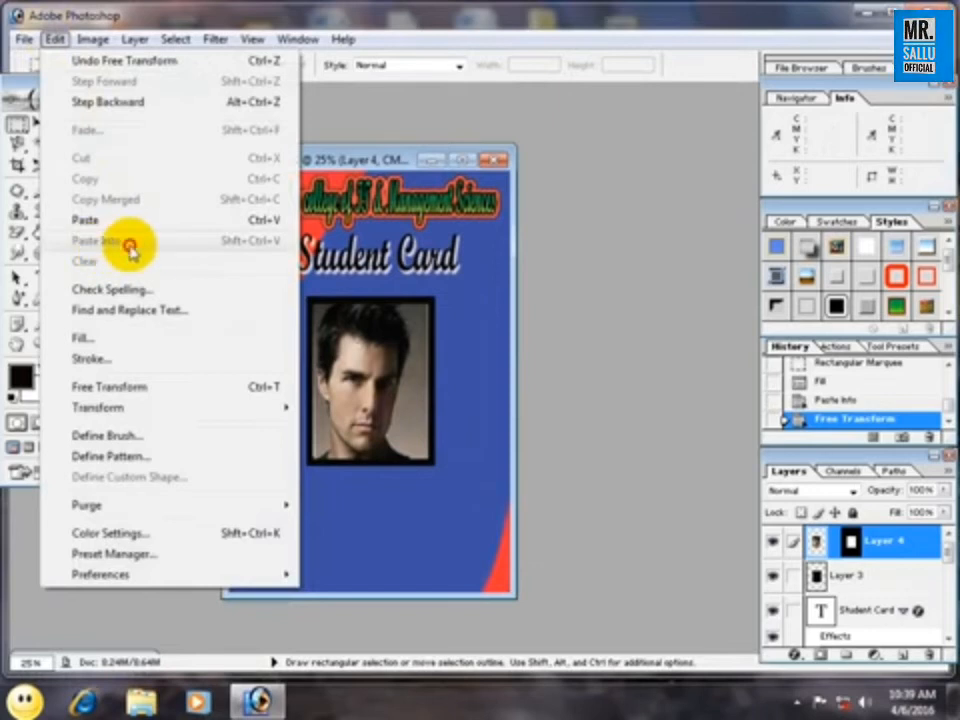
click(377, 156)
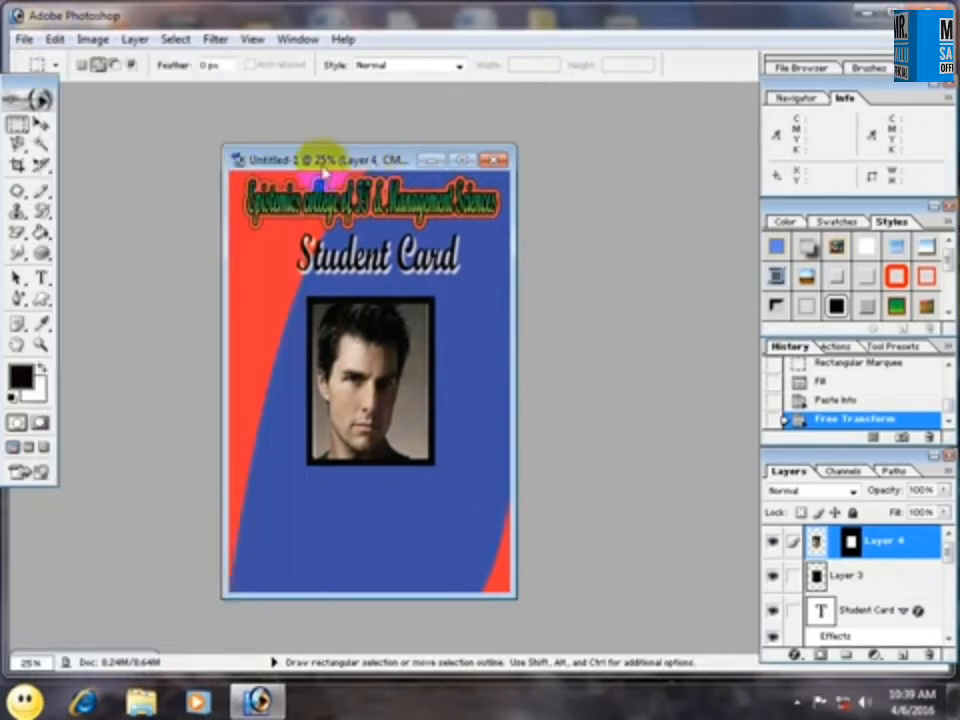
Add a black three-line text reading Name, Fname and Class below the photo.
click(40, 122)
drag(40, 278, 70, 274)
click(257, 490)
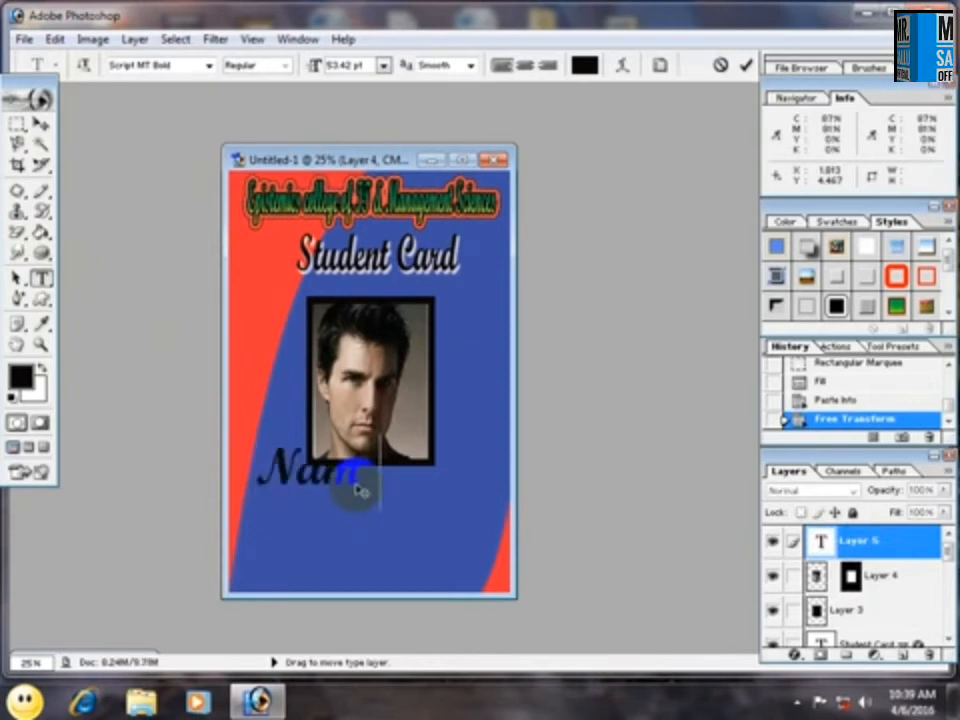
text(Fname)
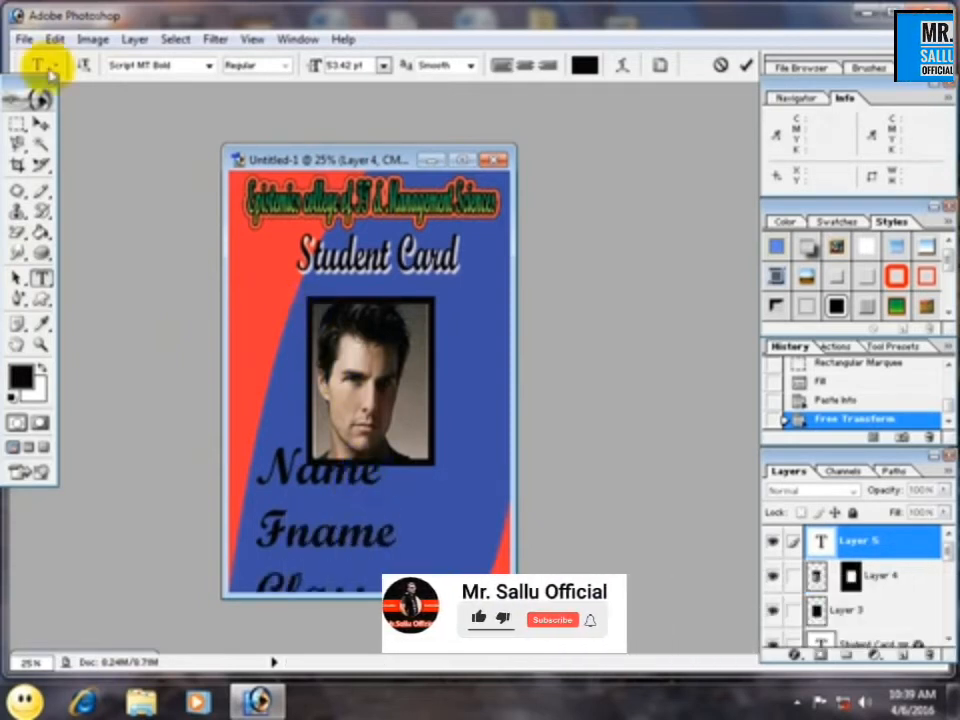
Scale the Name, Fname, Class text down with Free Transform so all three lines fit below the photo.
click(42, 124)
key(ctrl+t)
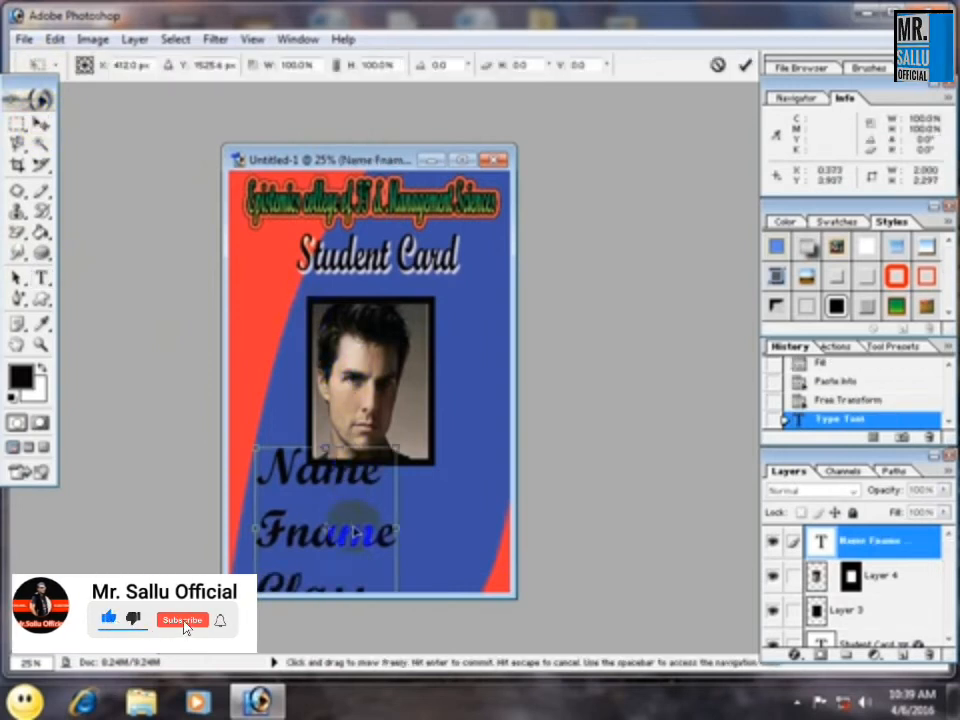
drag(395, 445, 382, 503)
key(Return)
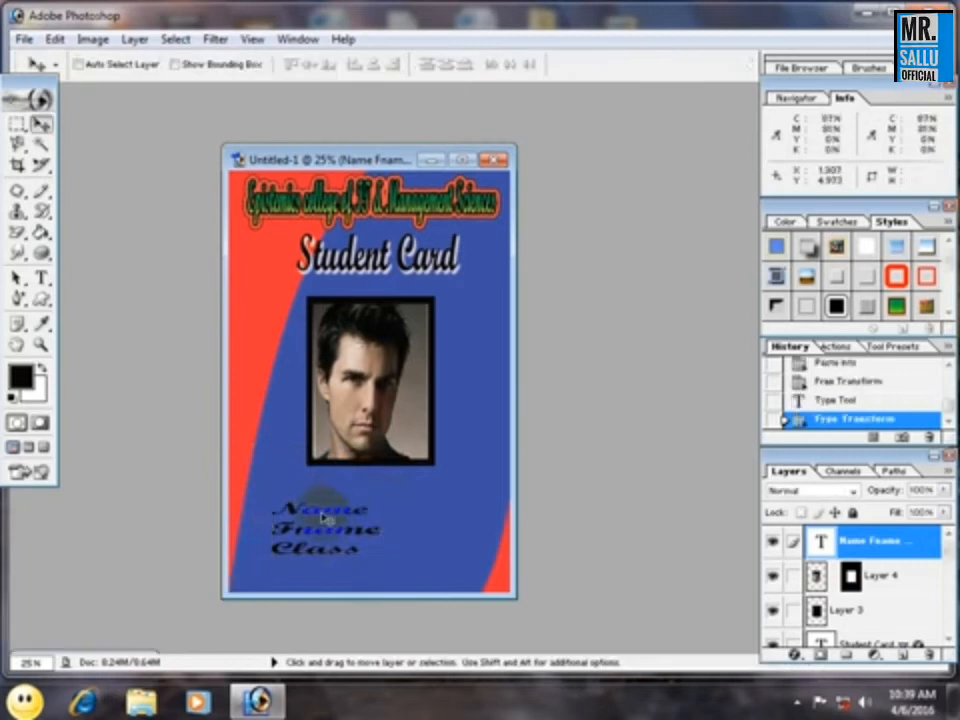
Move the three-line text up and left to just beneath the photo, adjusting its height with Free Transform to 124.8%.
mouse_move(325, 515)
mouse_down()
mouse_move(315, 485)
mouse_move(302, 479)
mouse_move(307, 518)
mouse_up()
key(ctrl+t)
key(Return)
key(ctrl+t)
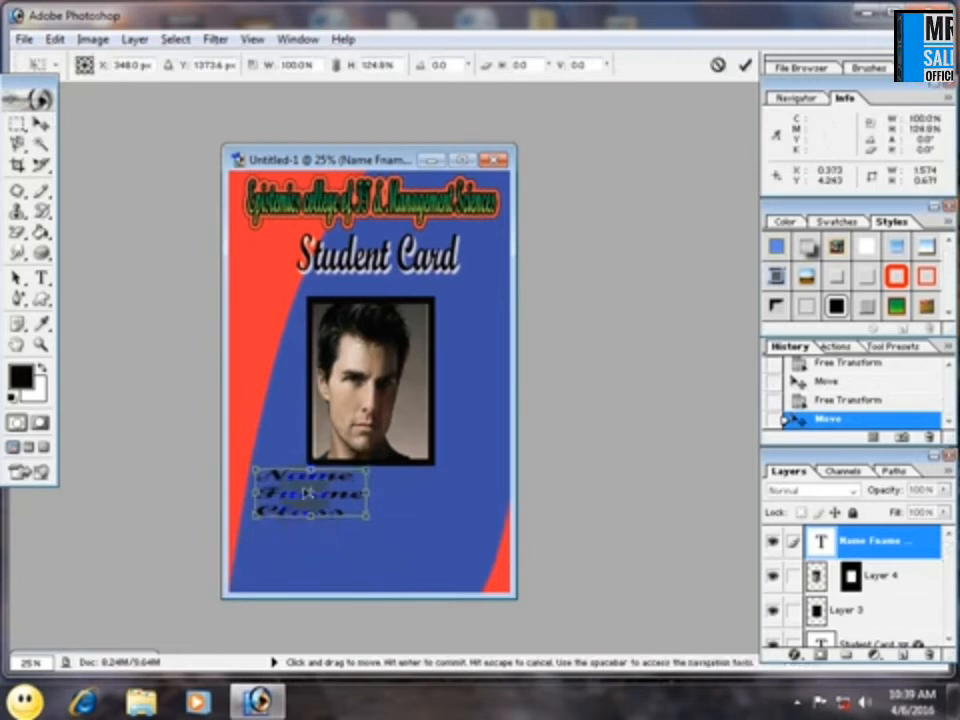
key(Return)
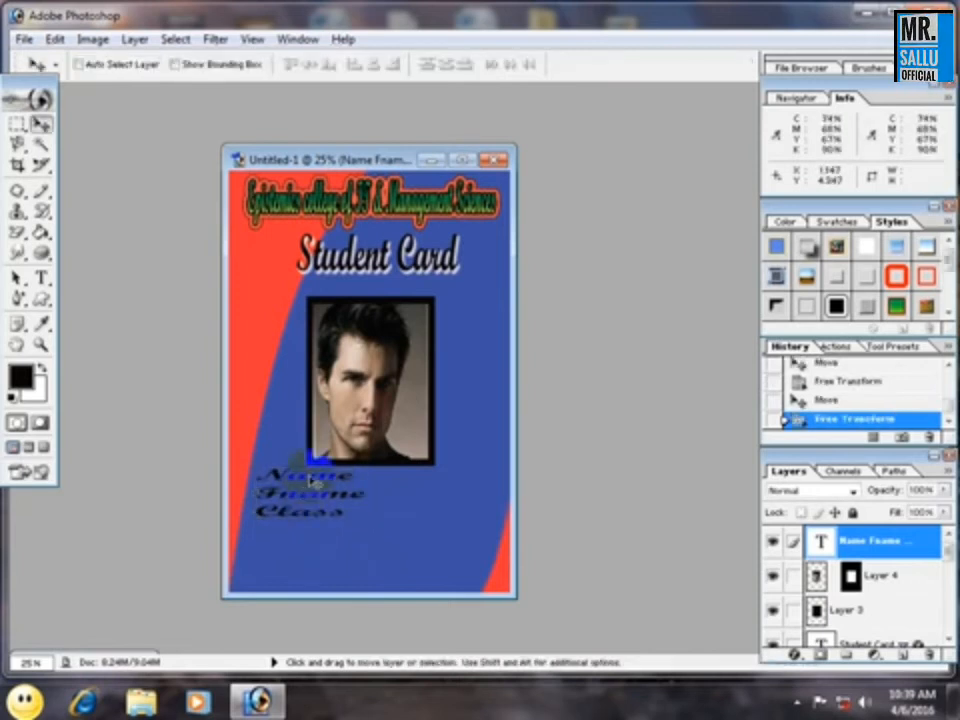
drag(305, 482, 307, 484)
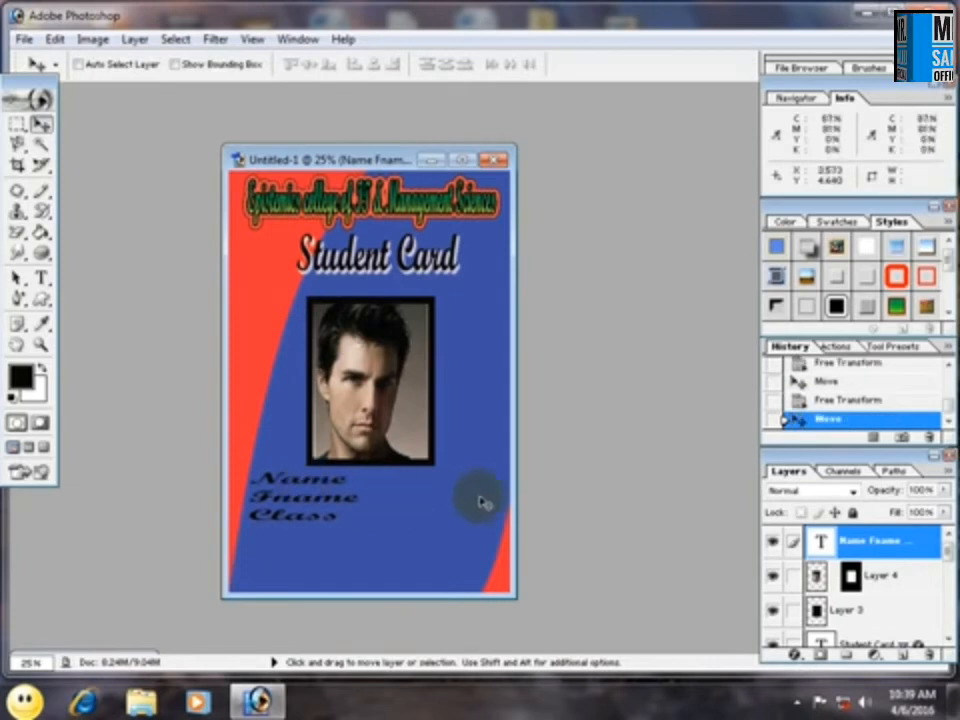
Add a new layer and make a single-row marquee selection across the card between the Name and Fname lines.
key(ctrl+shift+n)
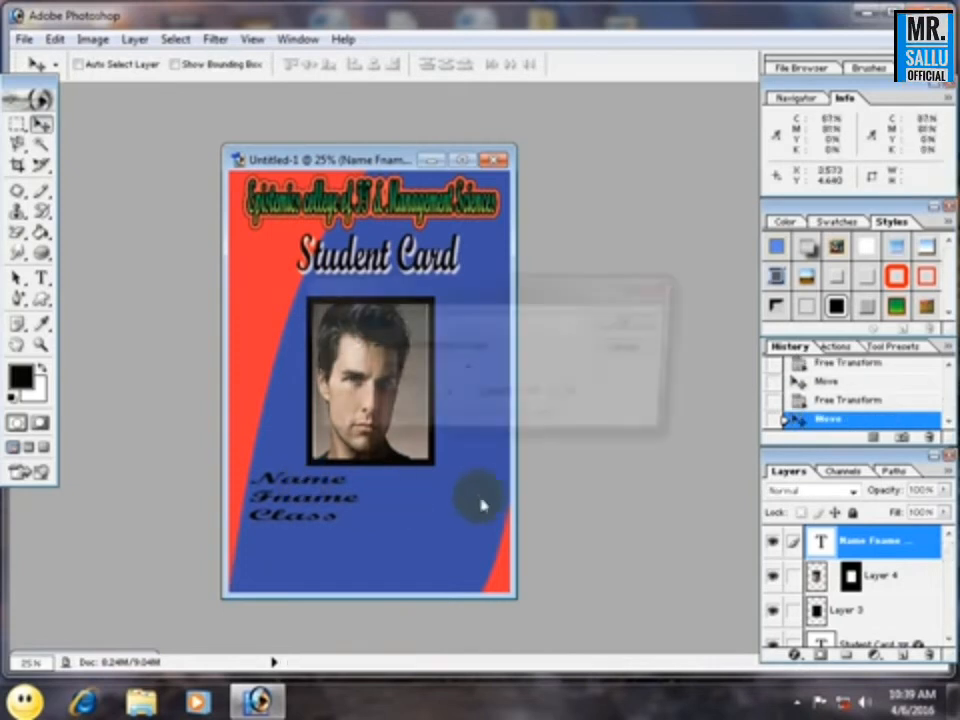
click(624, 320)
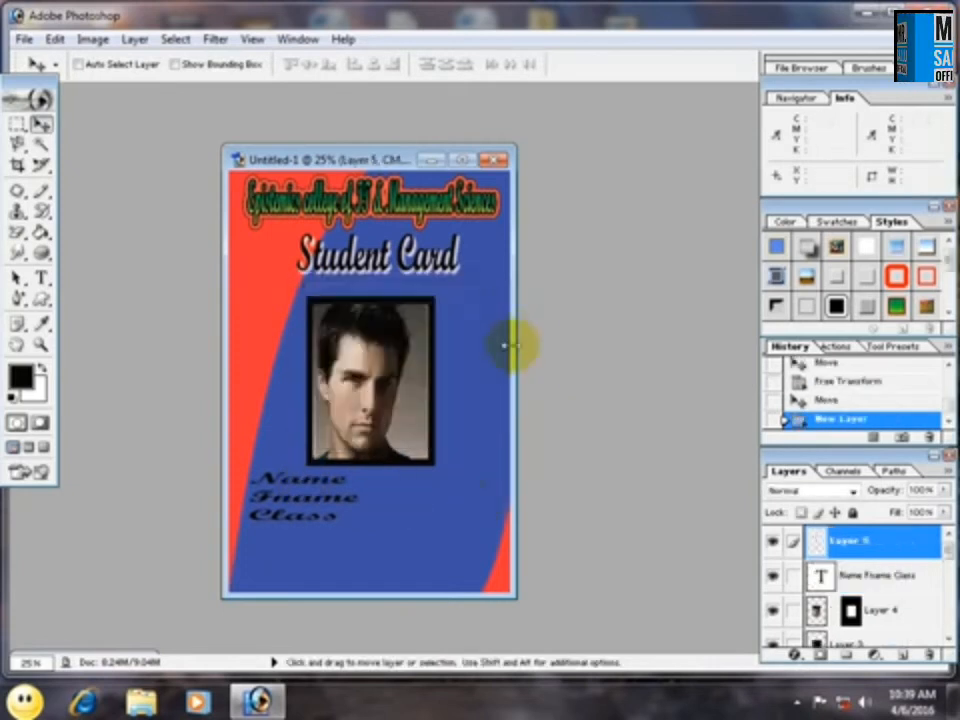
click(41, 277)
click(122, 276)
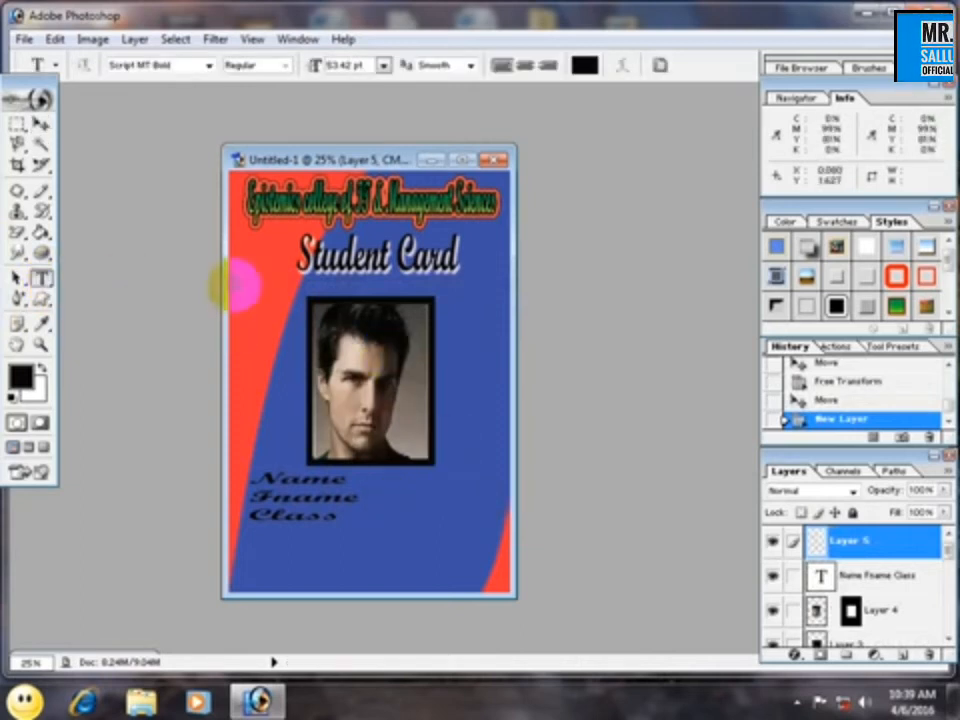
click(17, 125)
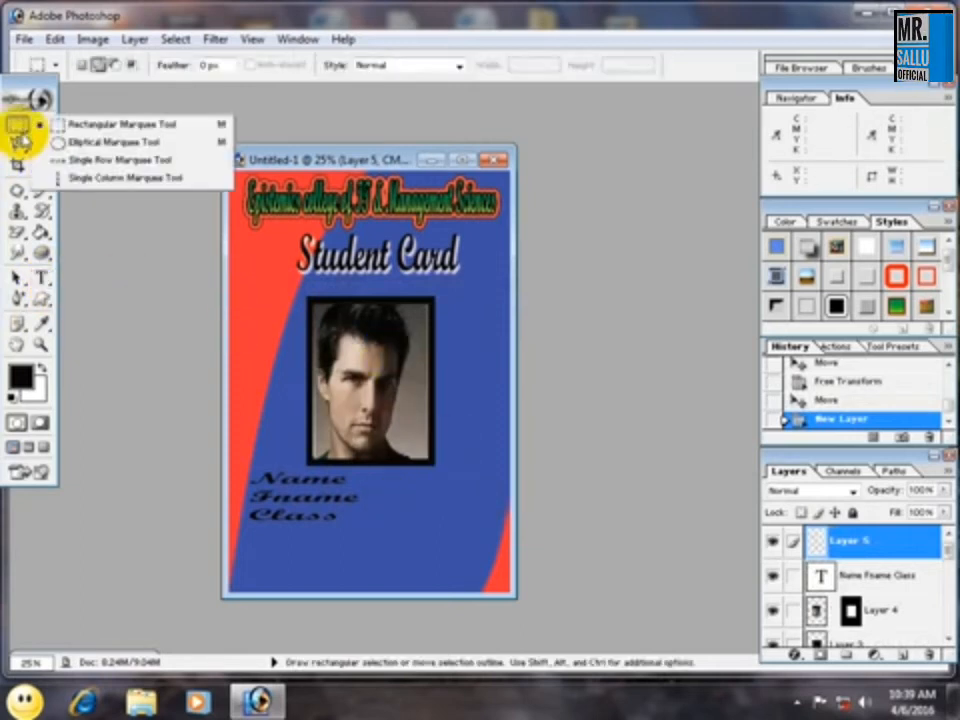
click(84, 163)
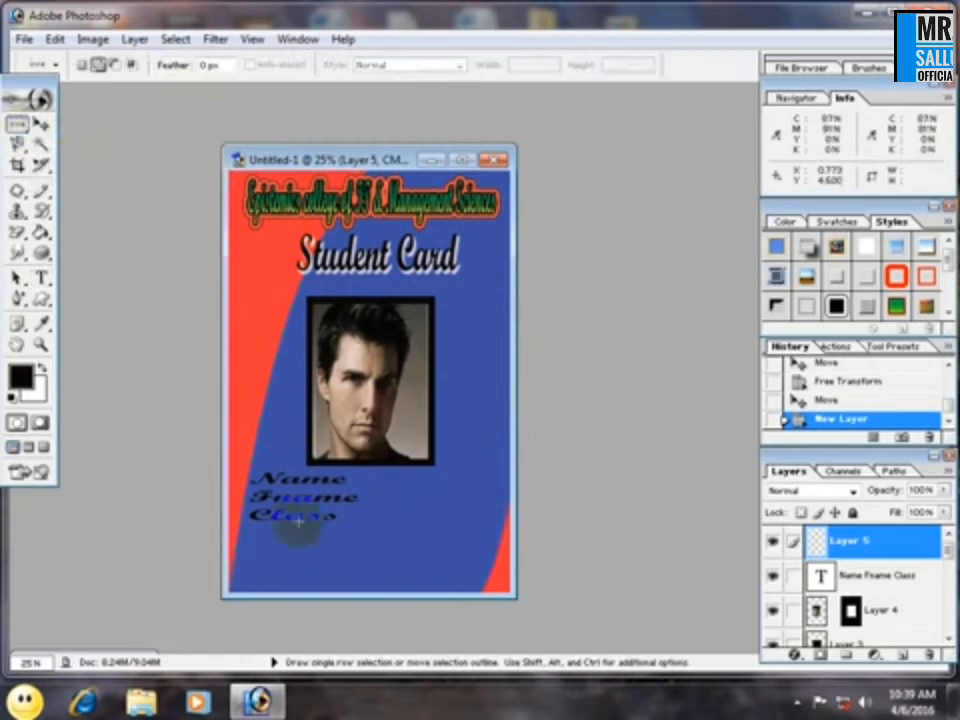
click(369, 492)
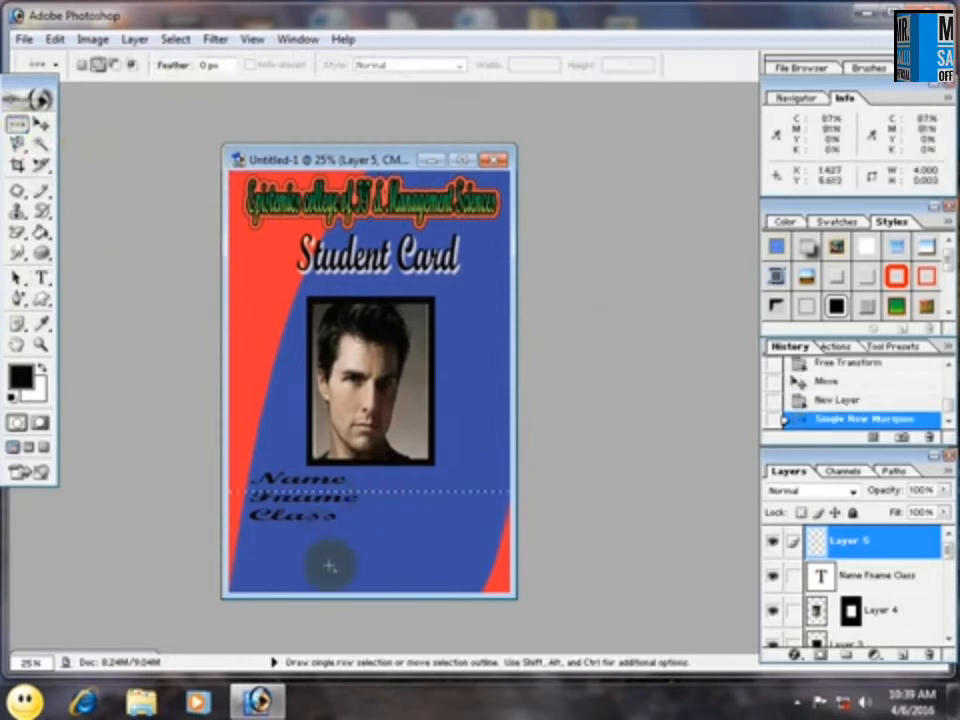
Turn the single-row selection into a border selection and fill it with black as a horizontal line.
click(178, 40)
mouse_move(315, 205)
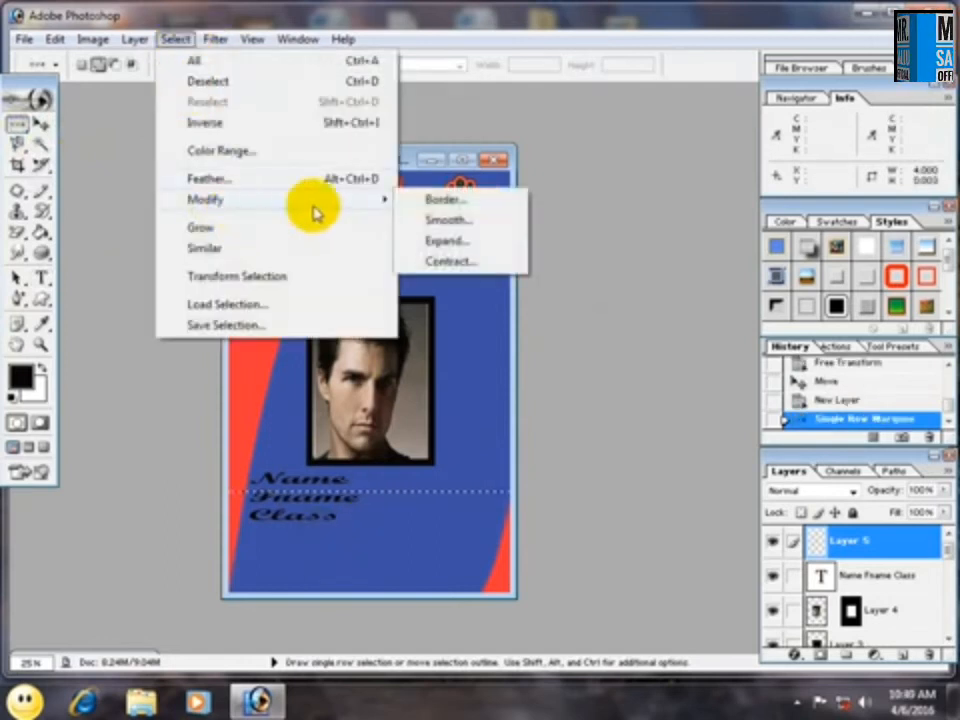
click(445, 200)
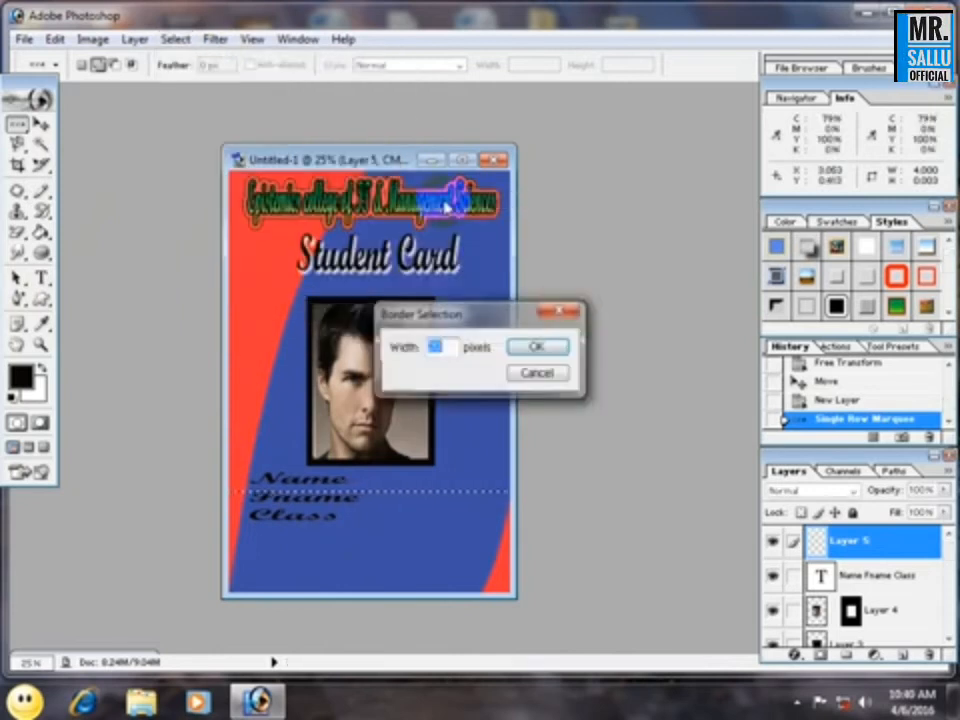
click(543, 345)
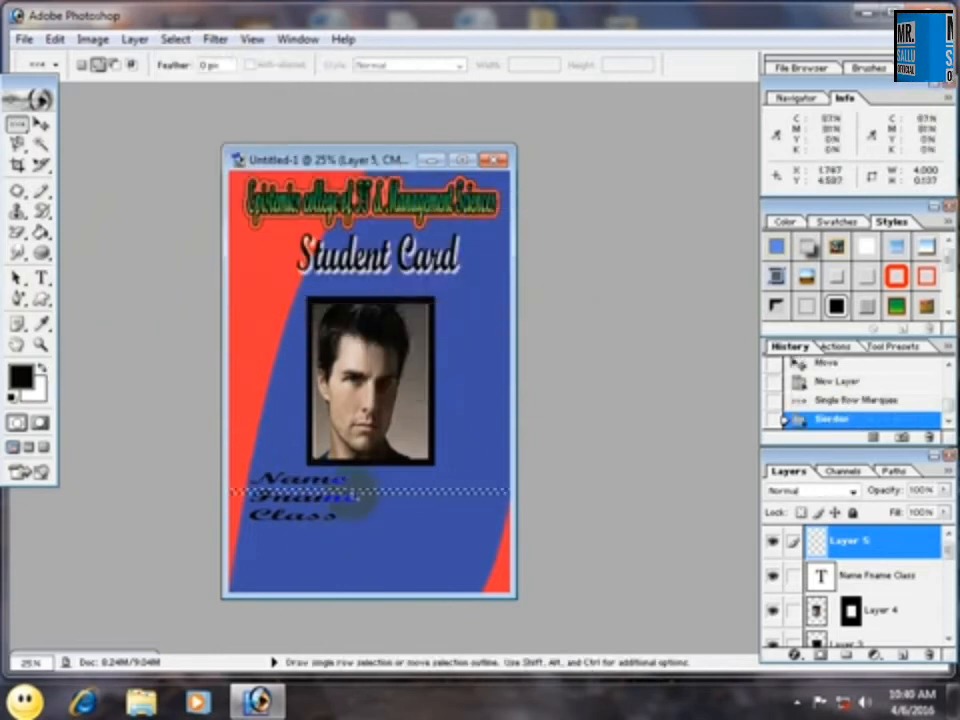
key(alt+BackSpace)
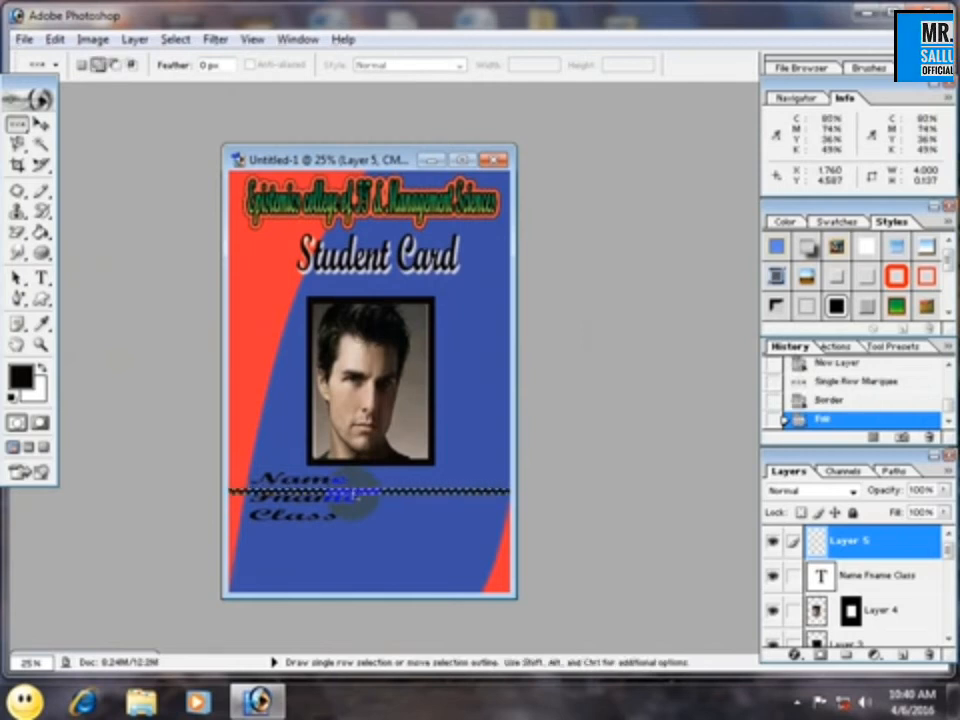
Deselect, scale the black line to 46% width and 80.5% height with Free Transform, and place it beside Name.
key(ctrl+d)
click(40, 123)
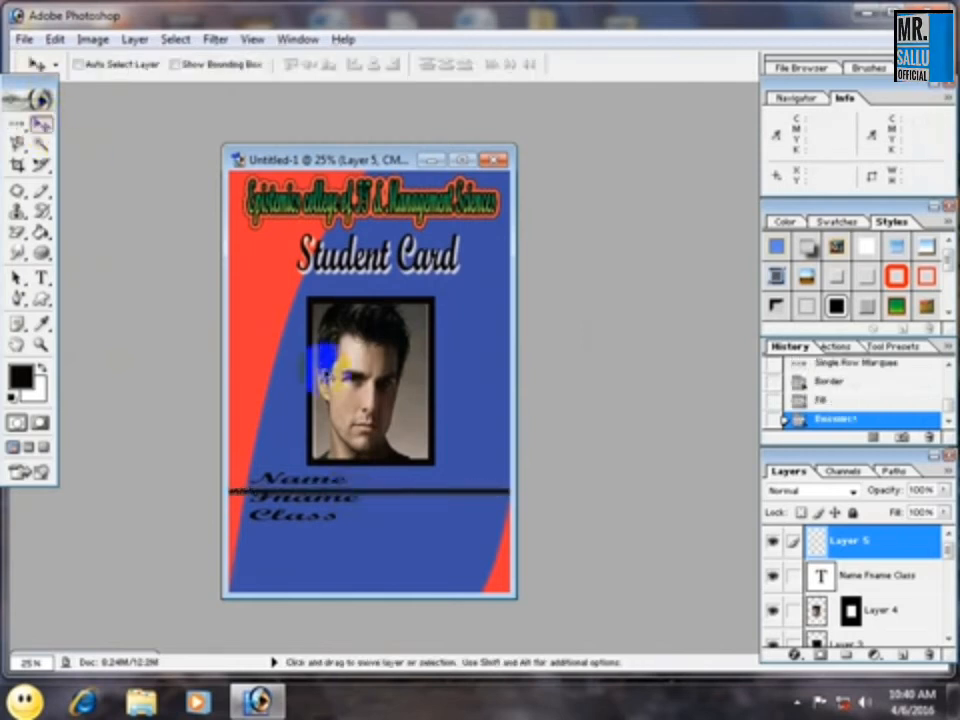
key(ctrl+t)
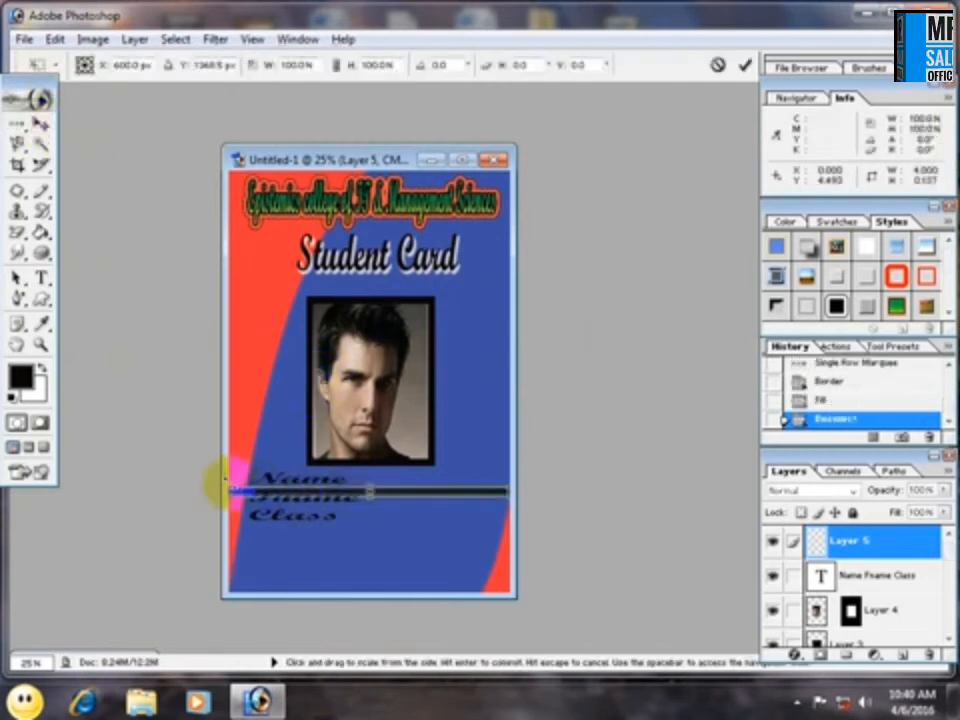
drag(222, 489, 290, 481)
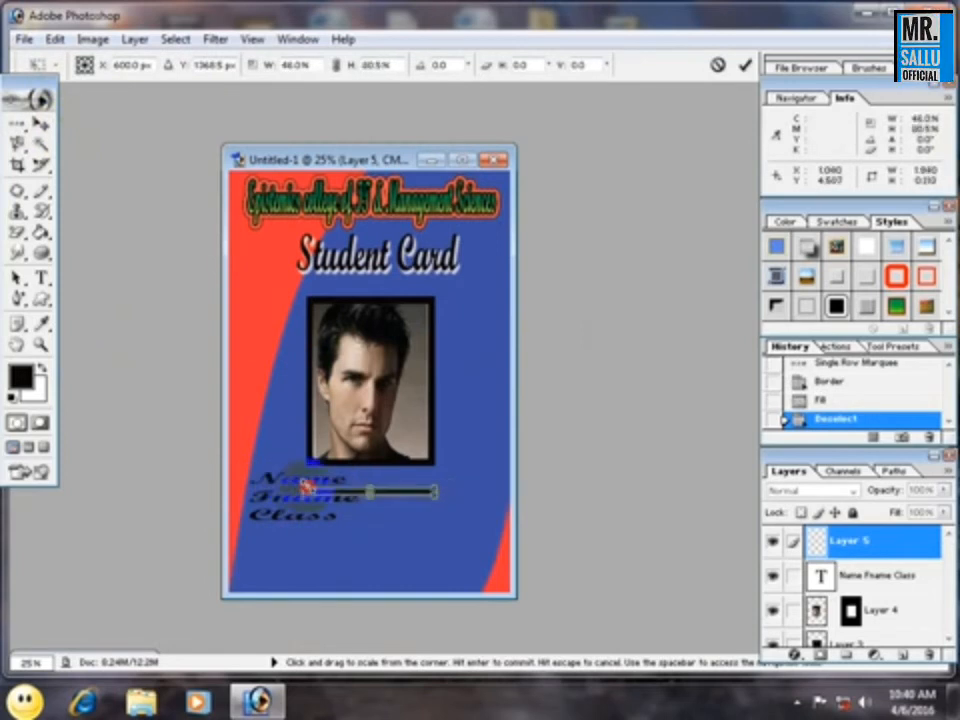
key(Return)
drag(353, 497, 385, 485)
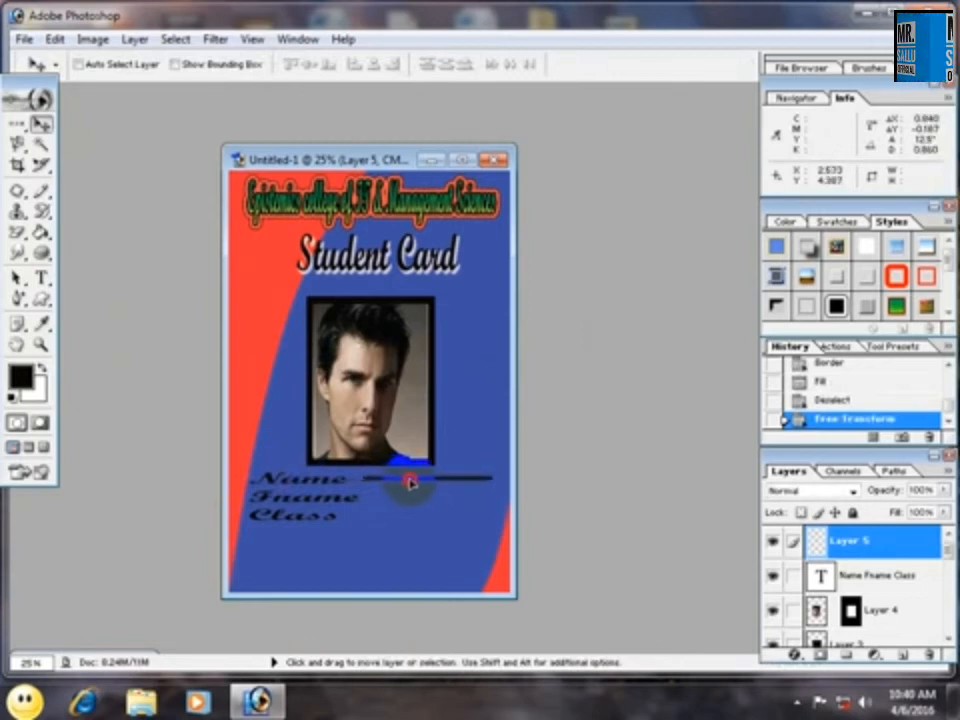
drag(409, 484, 405, 487)
Select the Name Fname Class text layer and move the text down by about one line, away from the photo.
right_click(316, 480)
click(323, 492)
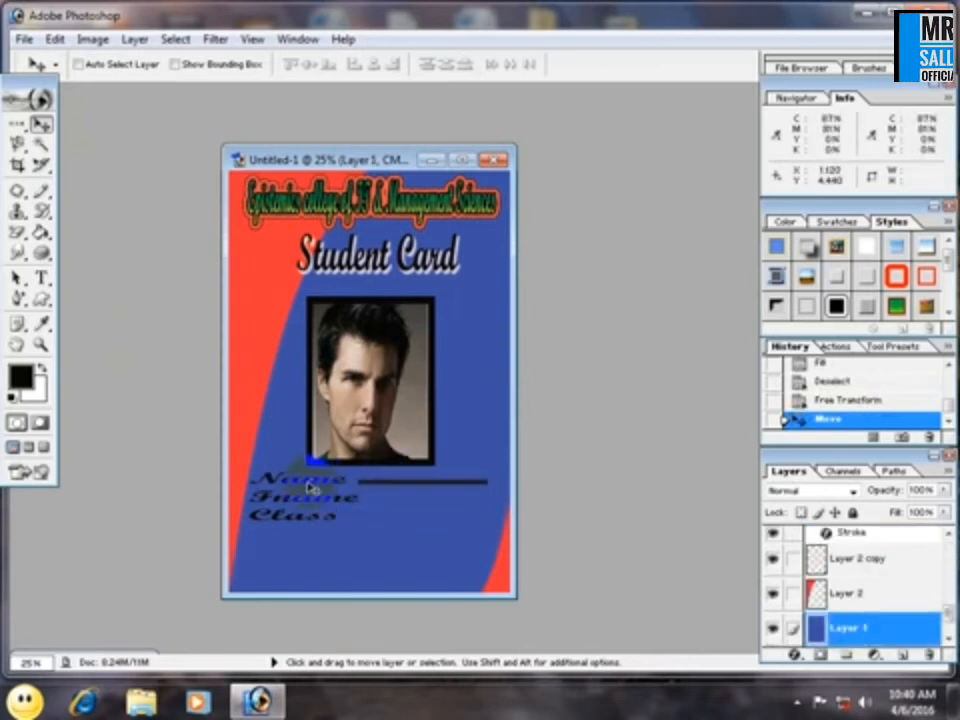
right_click(313, 490)
right_click(277, 495)
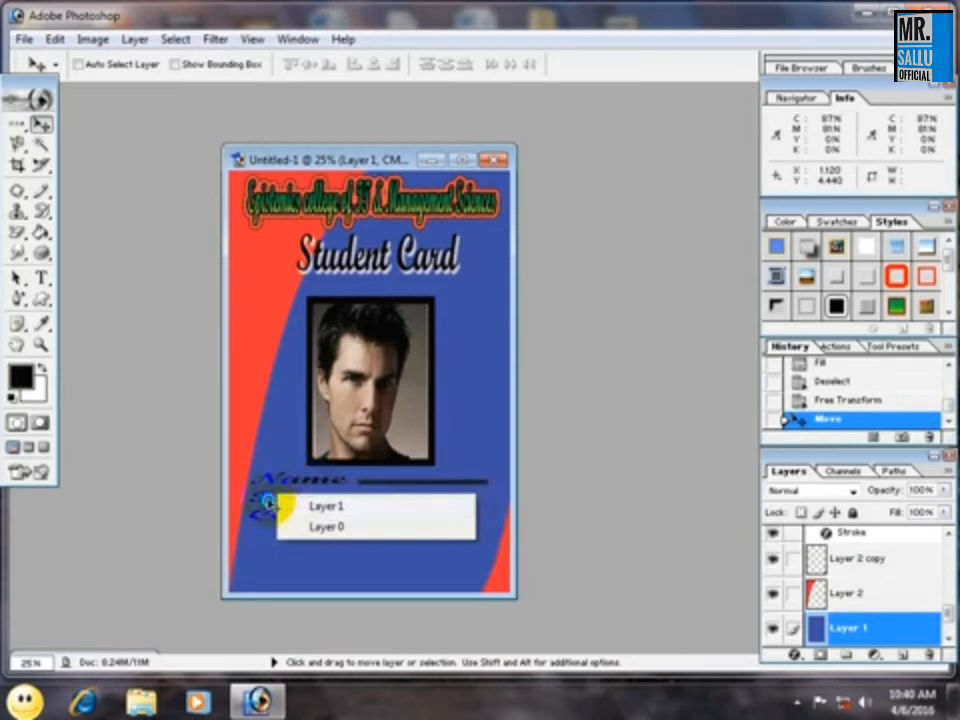
click(364, 505)
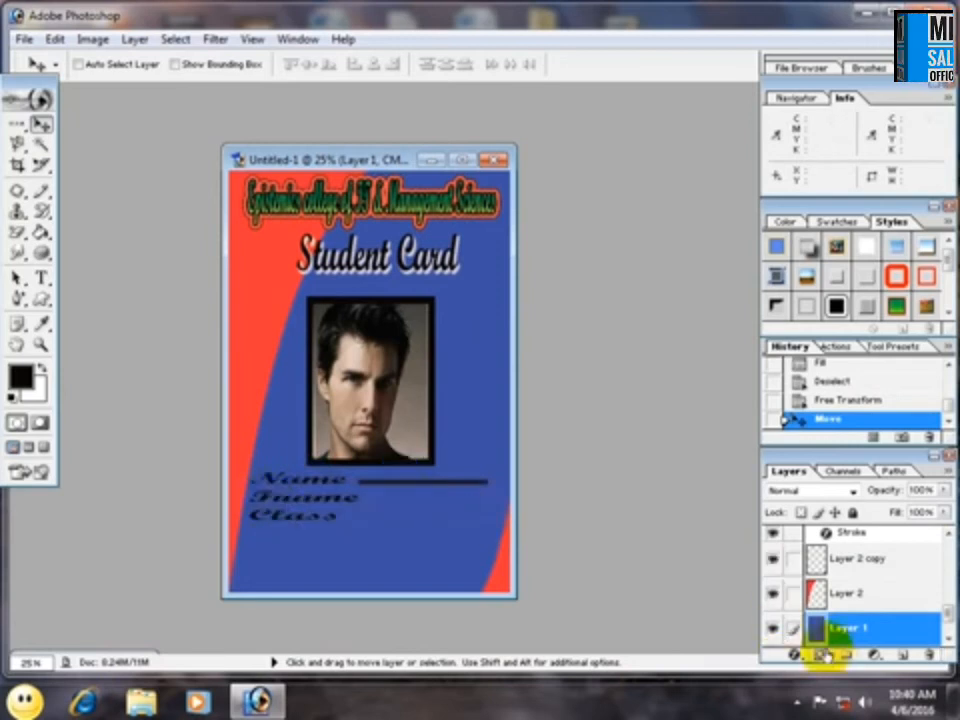
drag(950, 614, 950, 546)
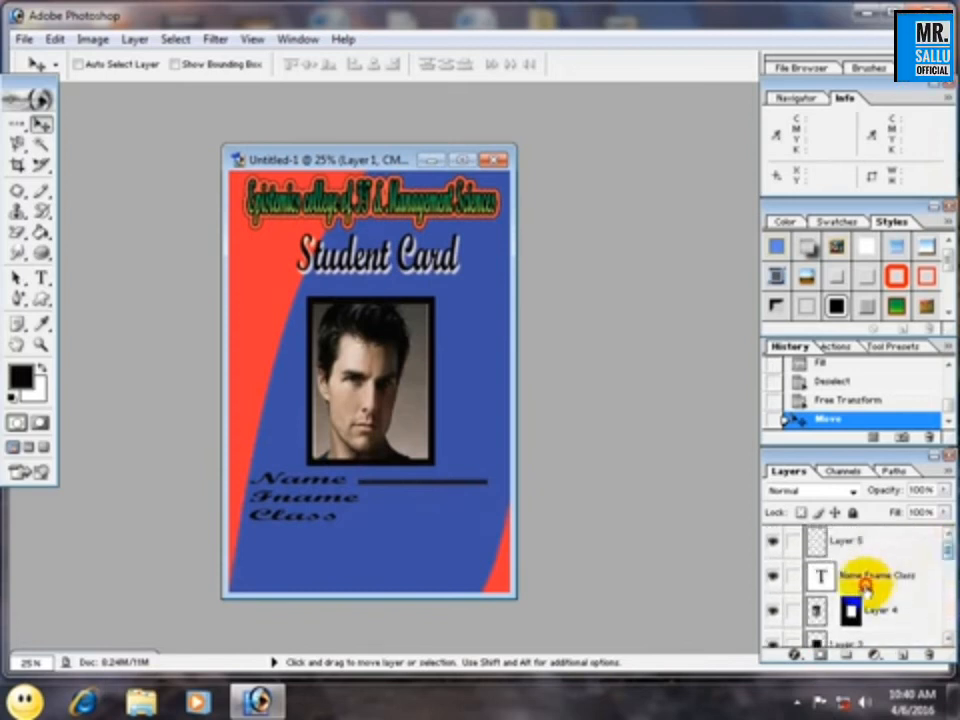
click(866, 576)
drag(304, 485, 304, 503)
Move the black line down level with Name and duplicate it twice for the Fname and Class rows.
click(845, 540)
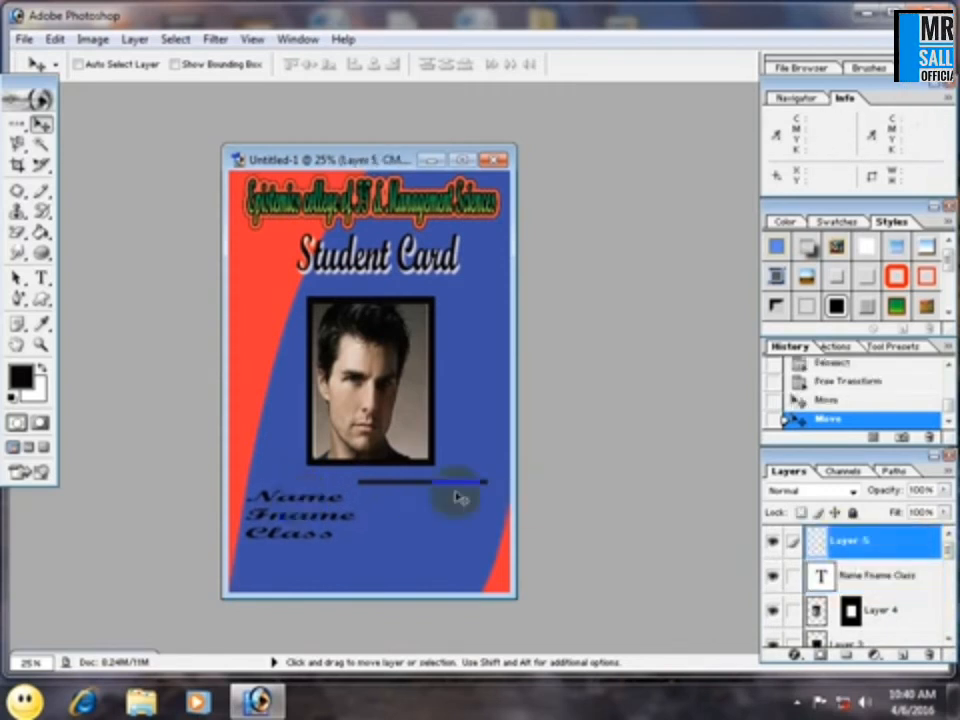
drag(424, 494, 422, 522)
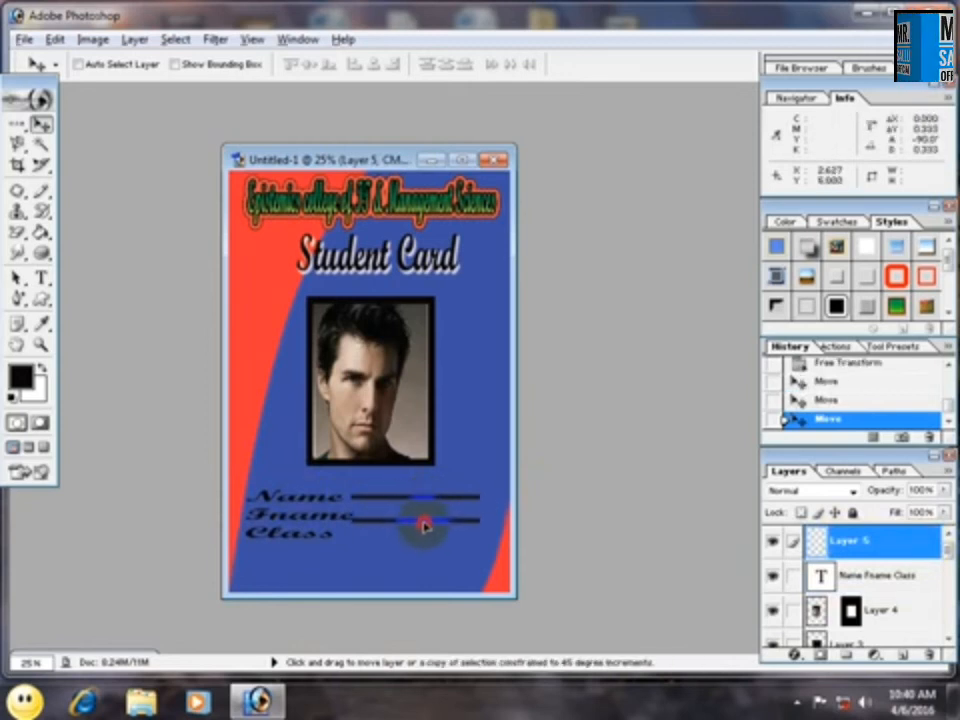
drag(422, 522, 420, 521)
drag(420, 521, 420, 550)
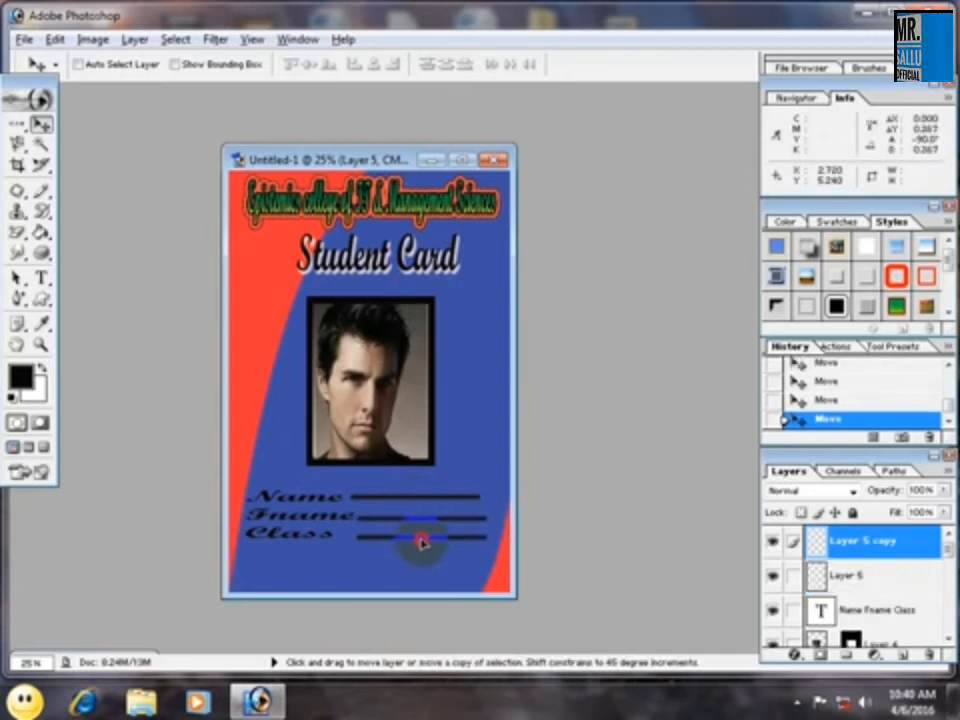
drag(419, 541, 420, 540)
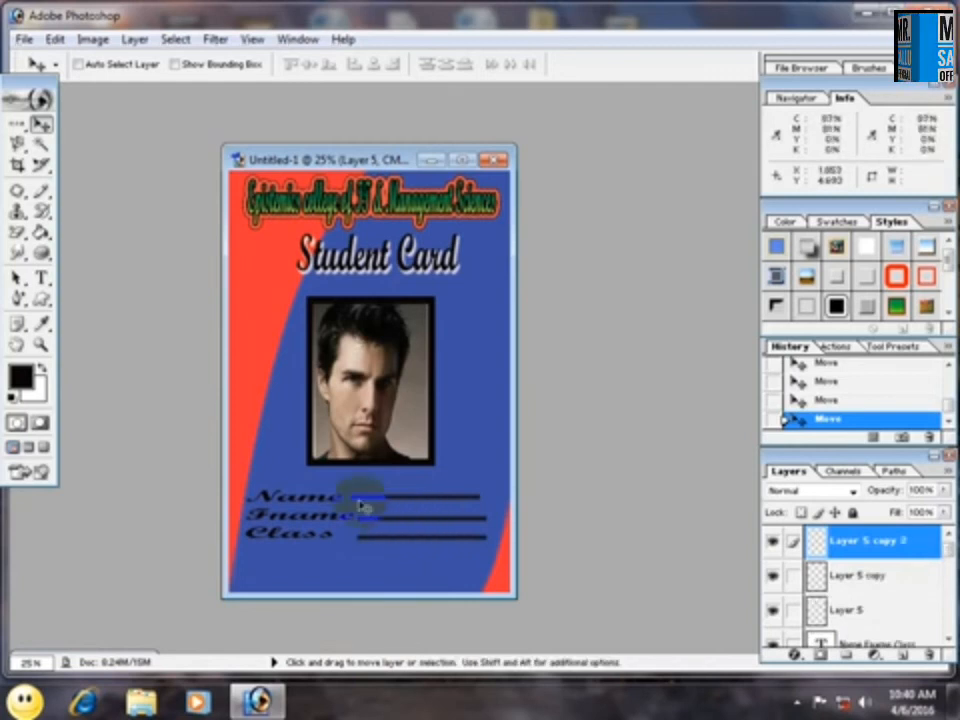
Open the logo image epi.jpg from the desktop.
double_click(579, 268)
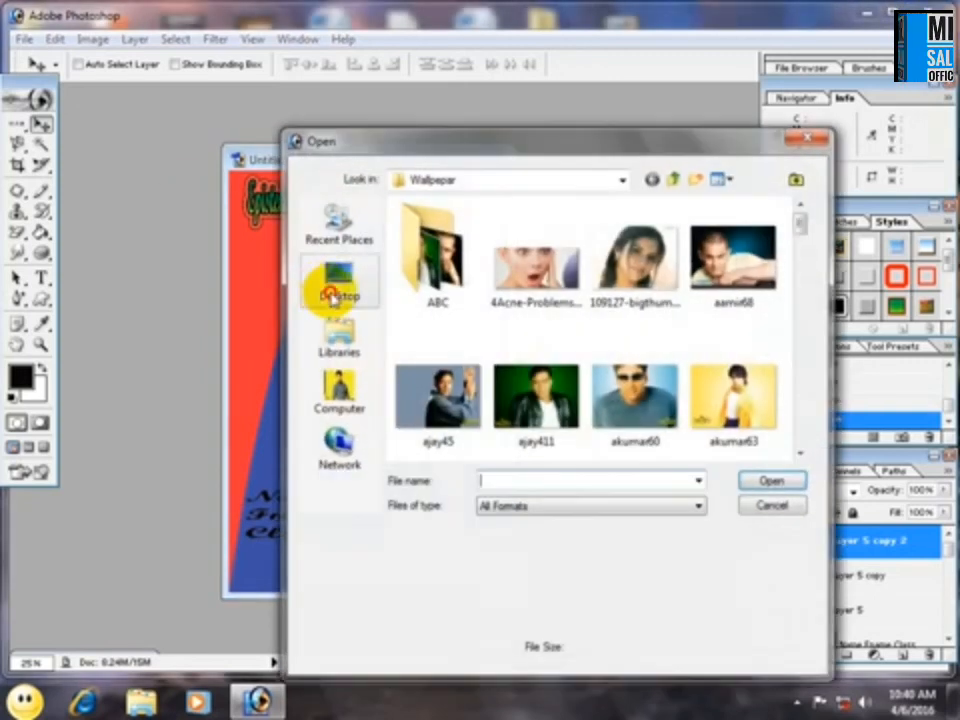
click(333, 297)
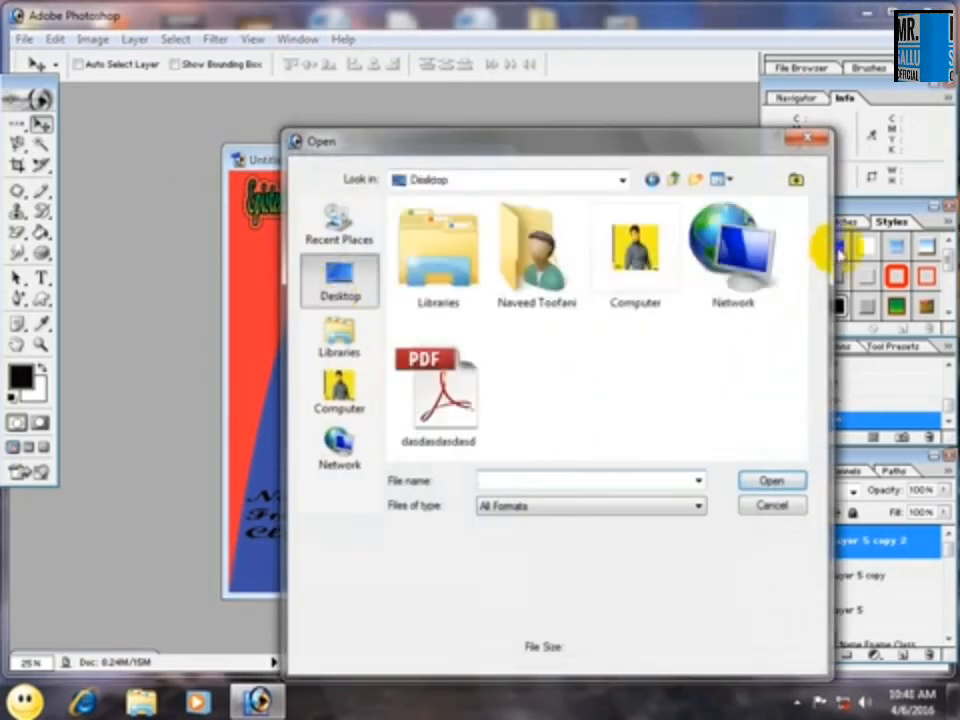
drag(805, 283, 786, 366)
double_click(630, 262)
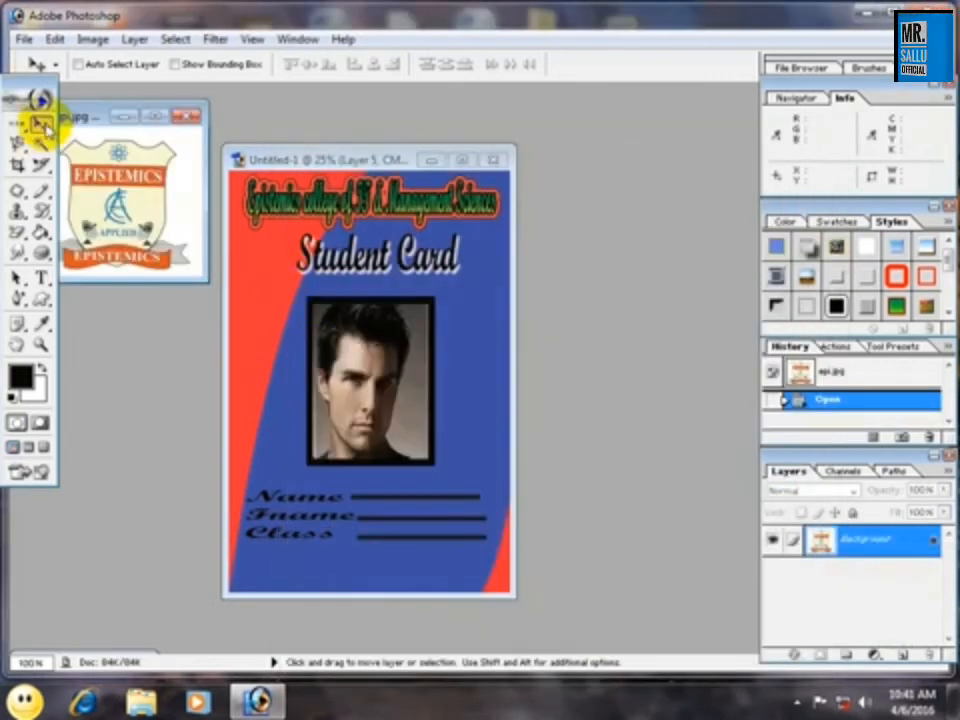
Copy the logo into the card and enlarge it over the photo to about 2.2 x 2.3 with Free Transform.
drag(100, 150, 451, 470)
key(ctrl+t)
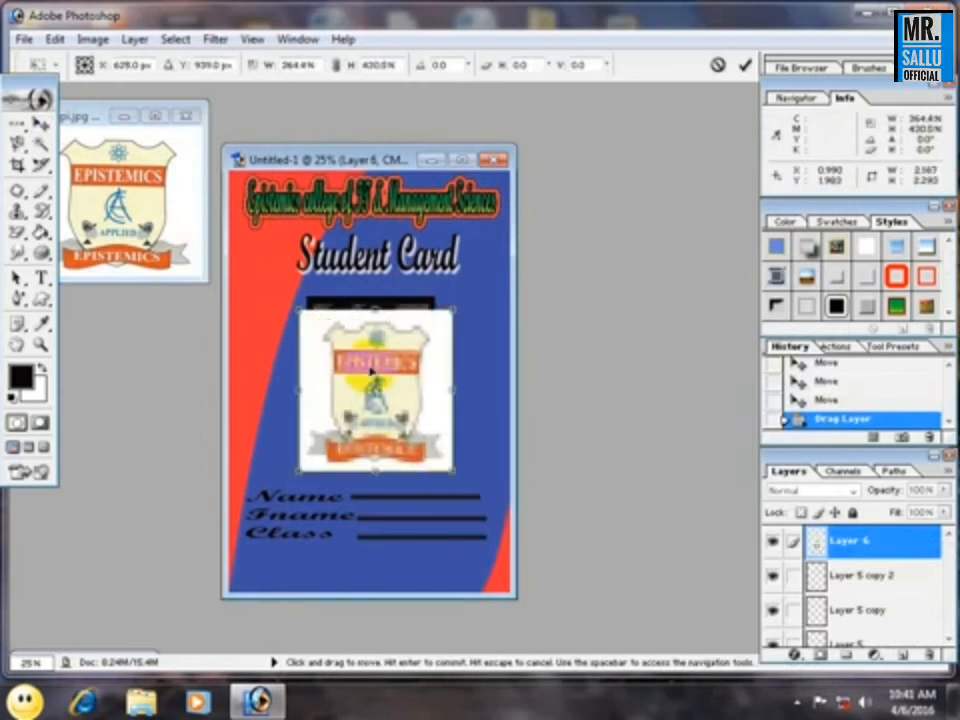
double_click(371, 369)
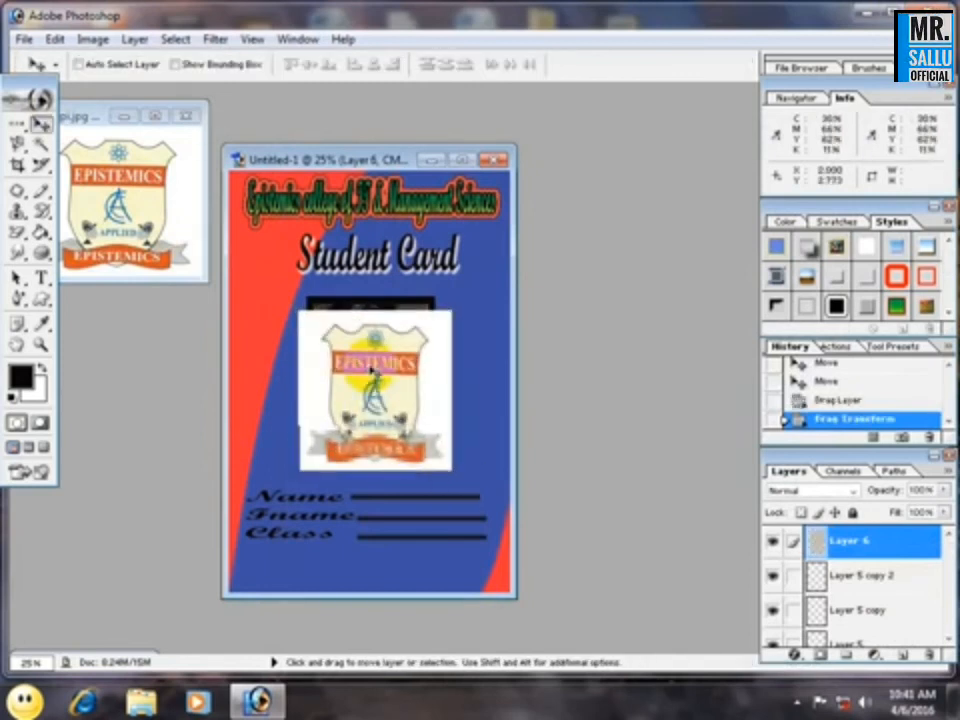
Select the logo's white background with the Magic Wand at tolerance 32, delete it and deselect.
click(40, 145)
click(312, 326)
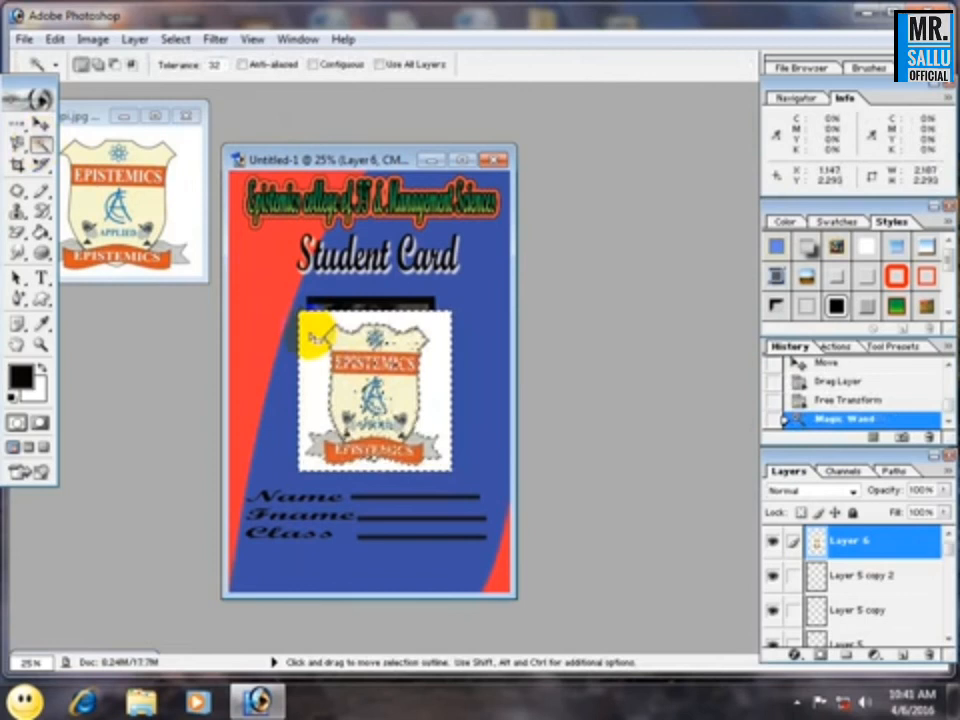
key(Delete)
key(ctrl+d)
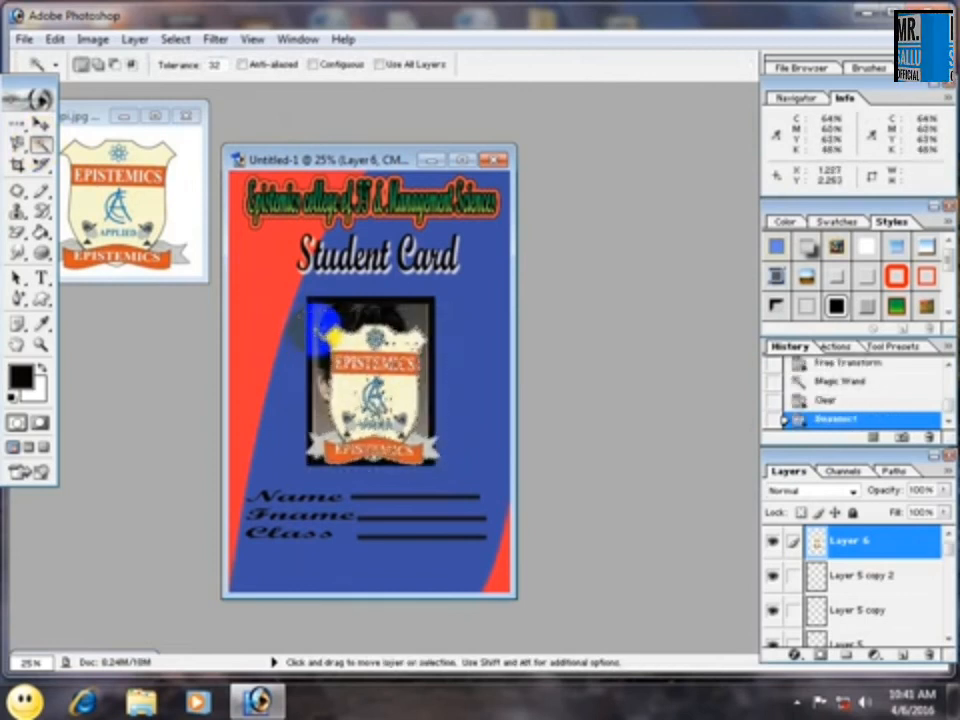
Scale the logo to 52.9% width and 49.5% height and place it on the red area beside the Student Card title.
click(40, 123)
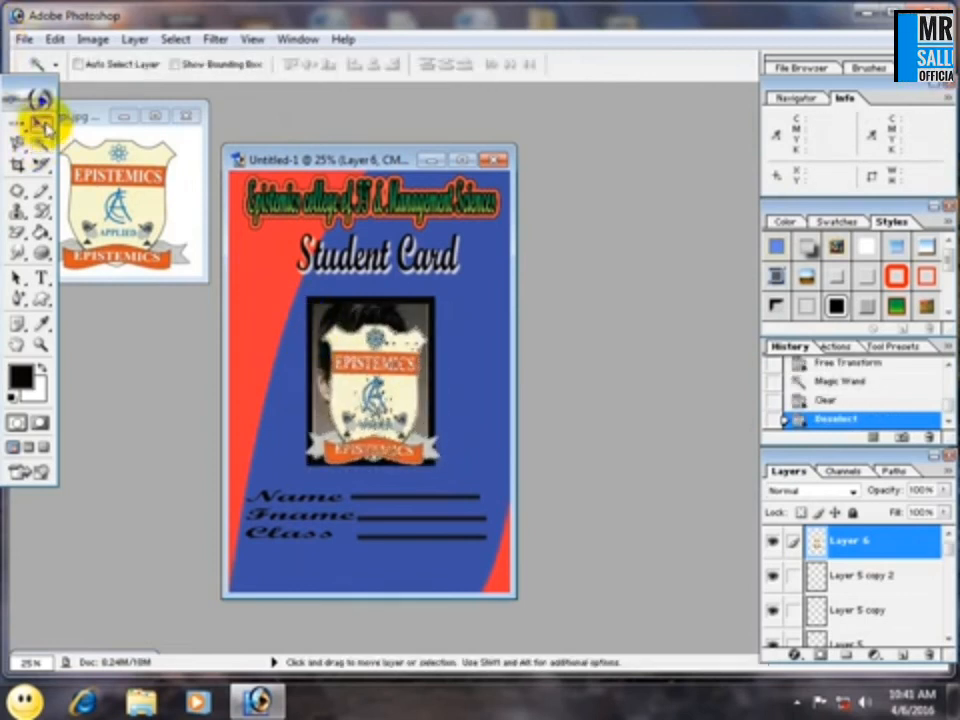
key(ctrl+t)
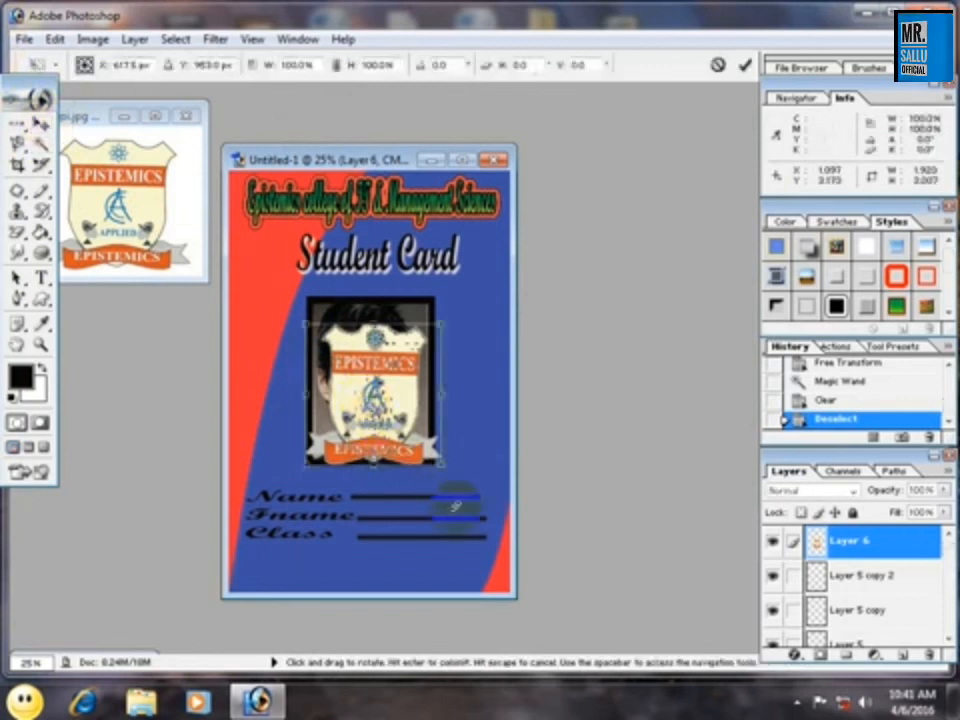
drag(439, 461, 256, 263)
drag(378, 398, 267, 270)
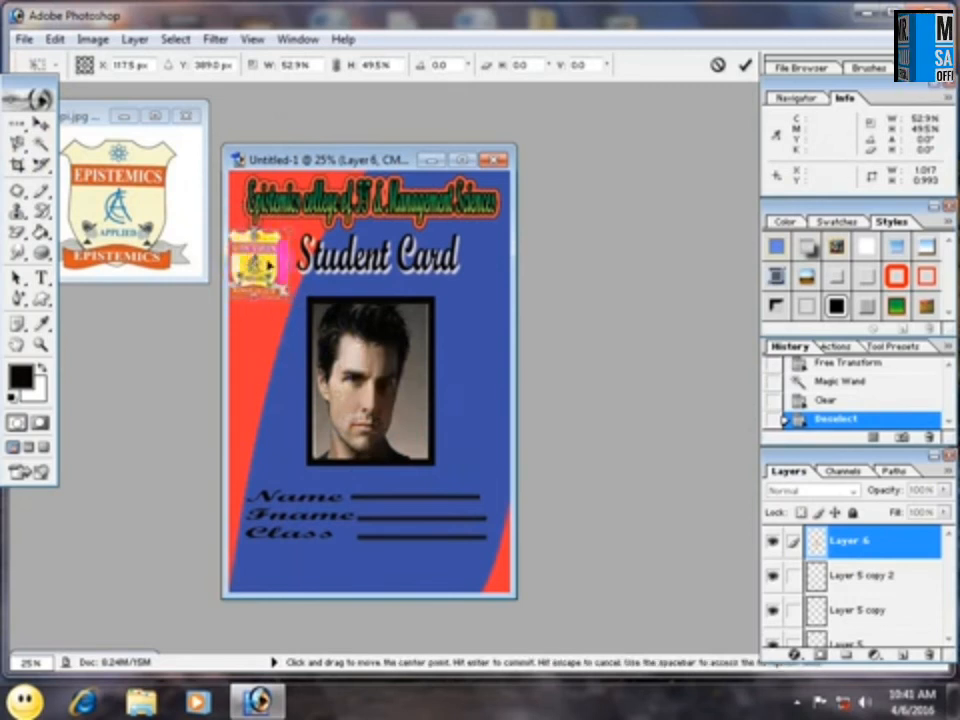
key(Return)
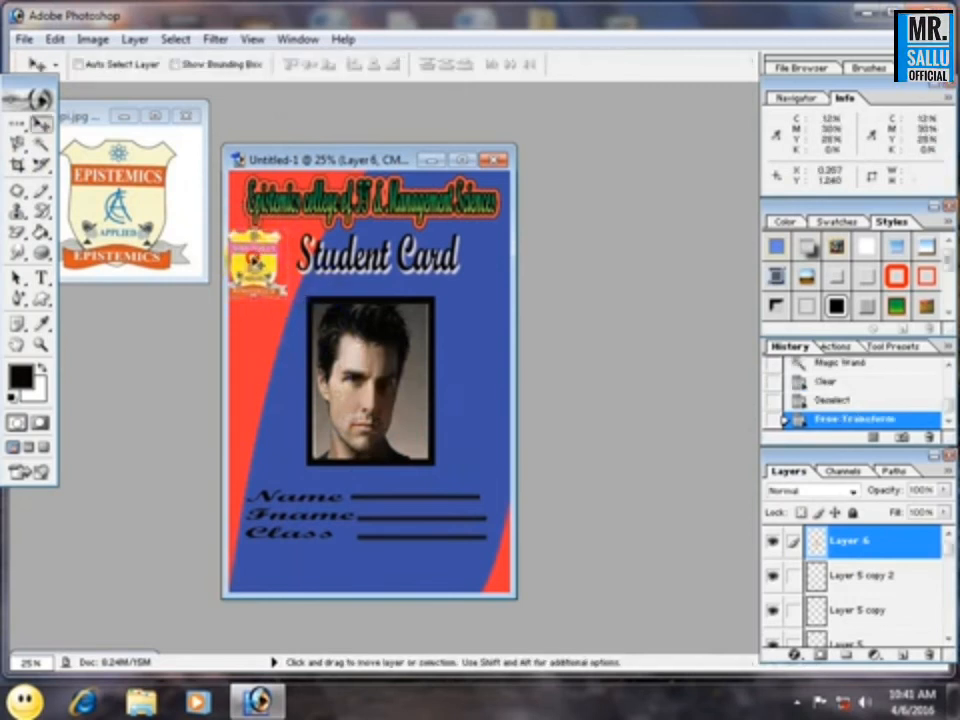
drag(258, 262, 257, 261)
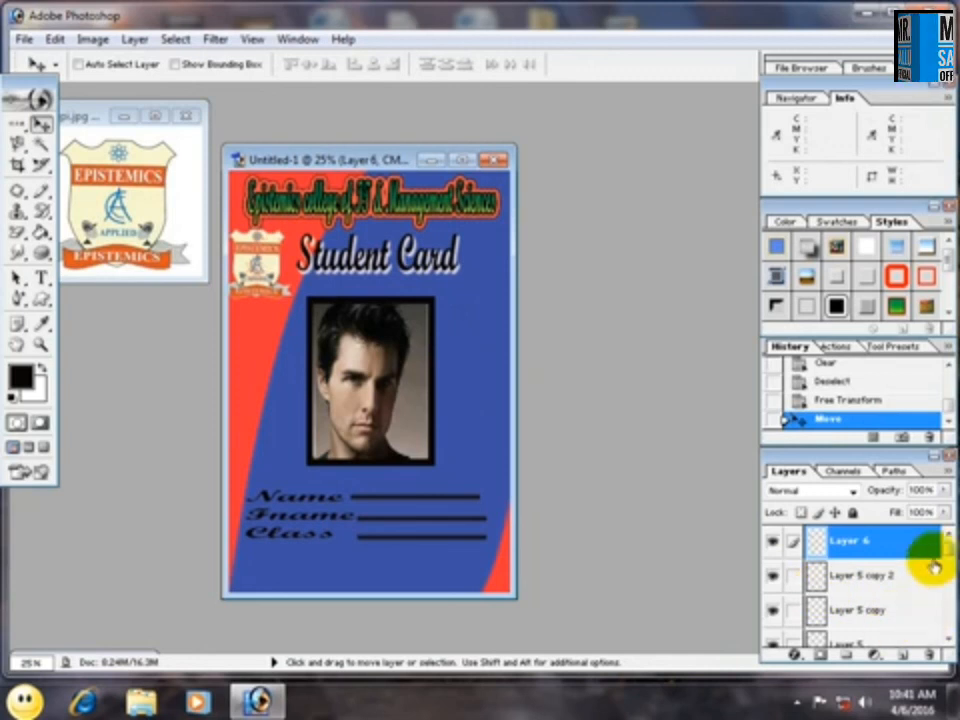
Flatten the card's layers into a single background.
drag(945, 561, 950, 535)
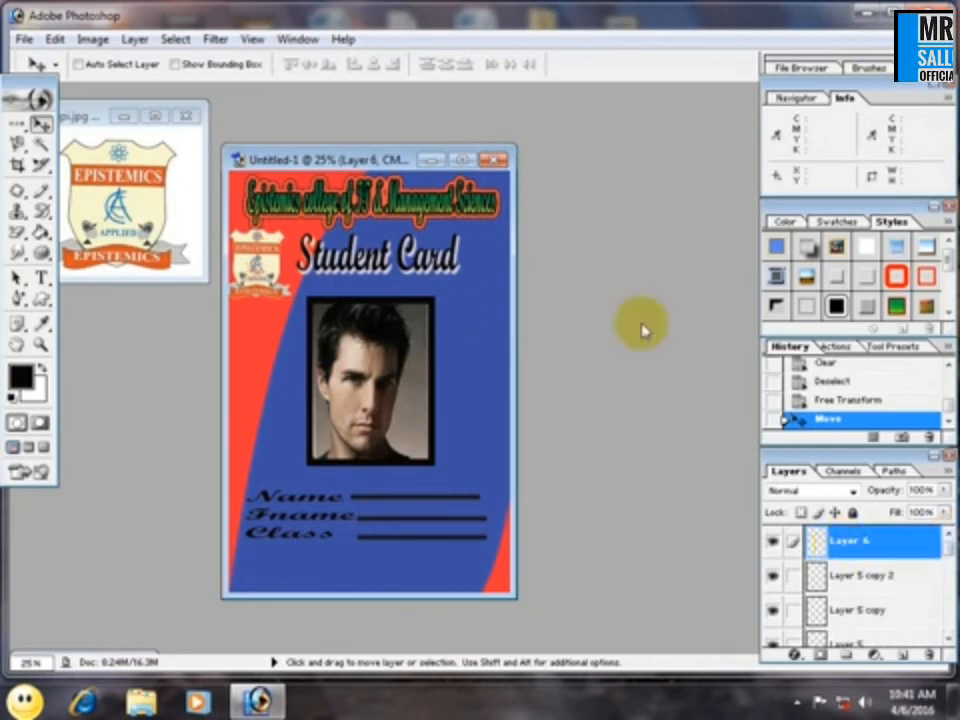
click(947, 470)
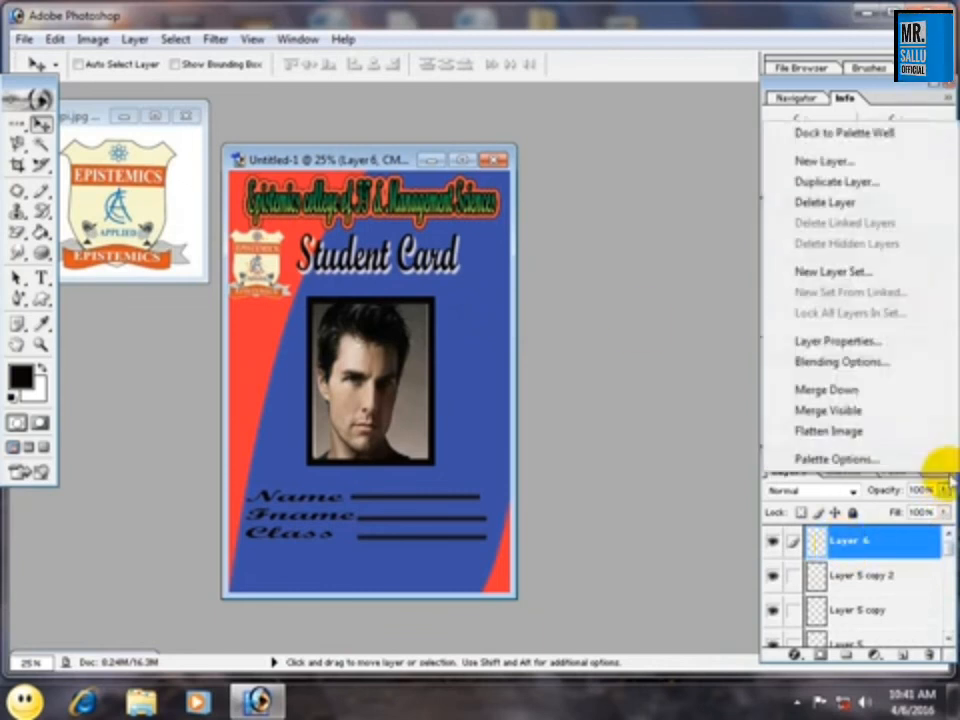
click(830, 432)
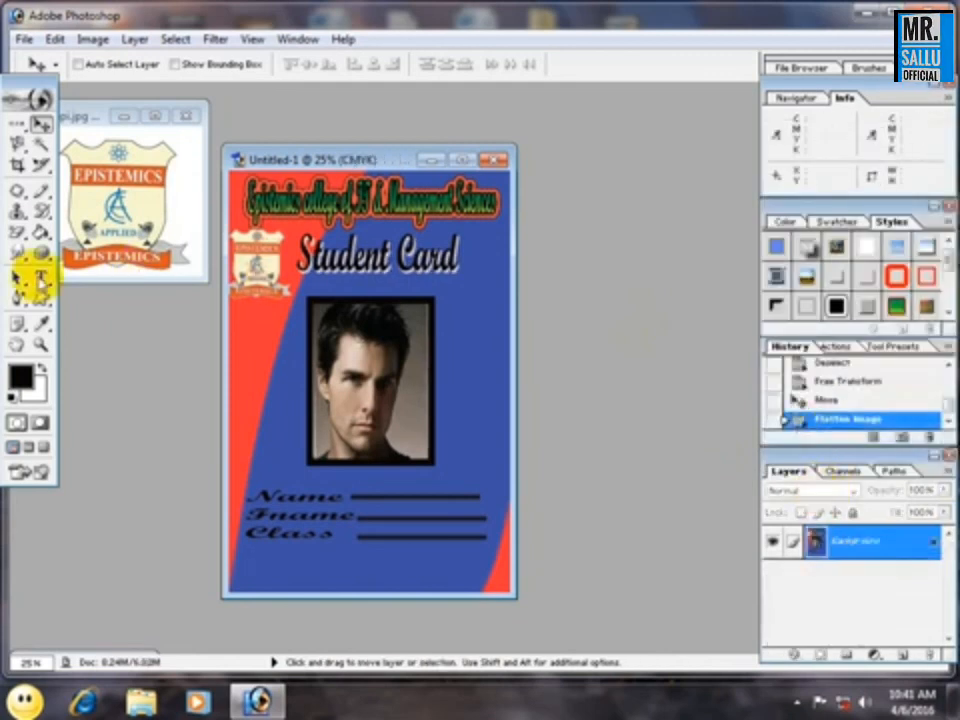
Try to move the photo on the flattened card, and undo the flattening.
drag(332, 321, 390, 400)
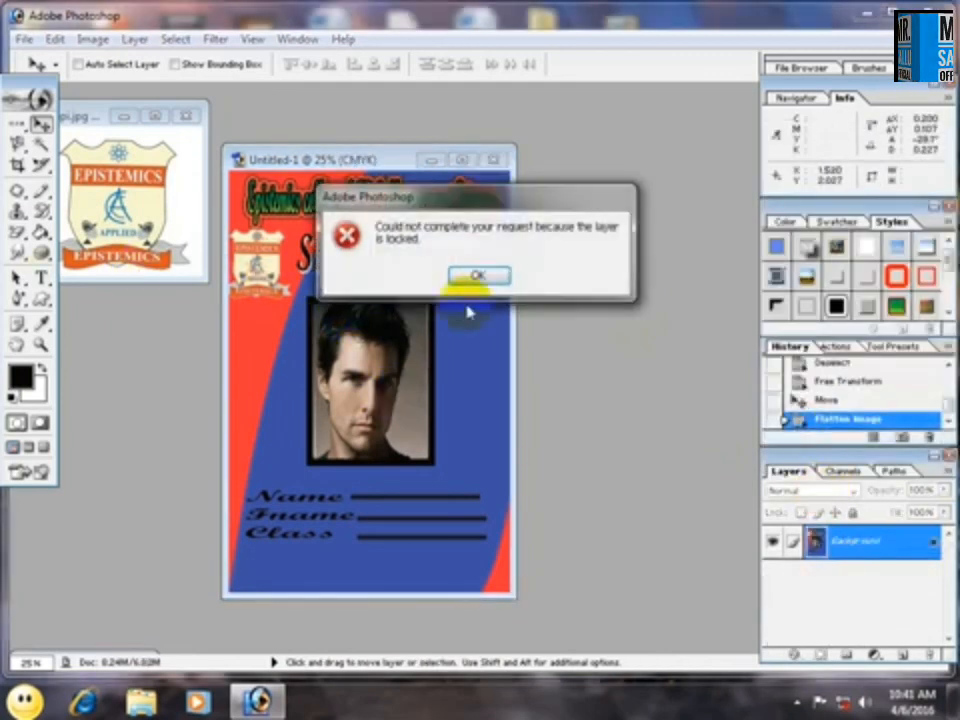
click(478, 275)
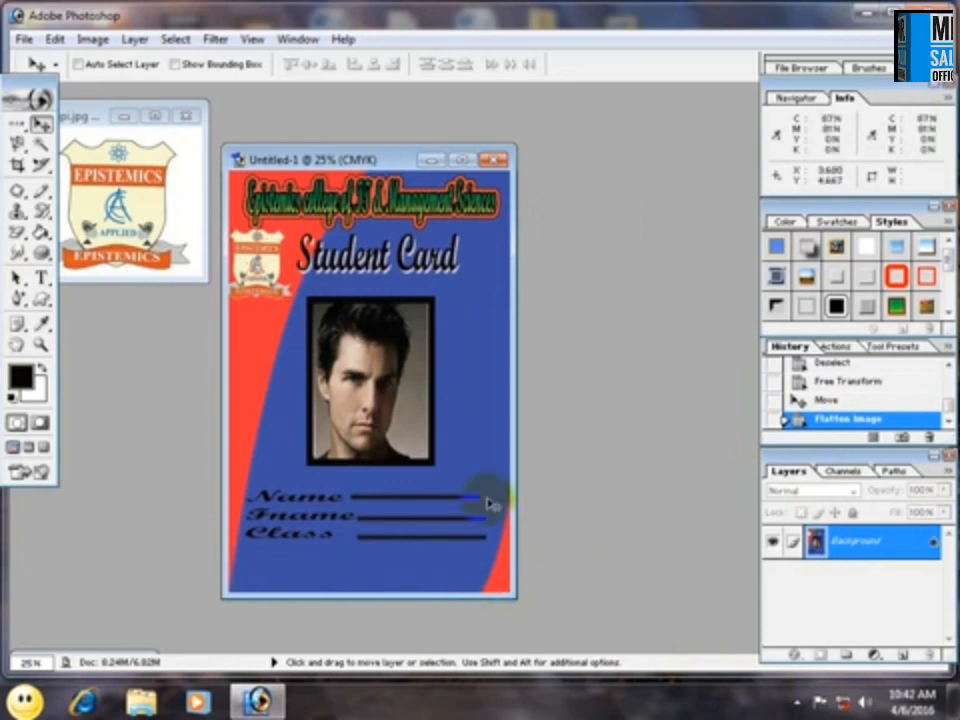
key(ctrl+z)
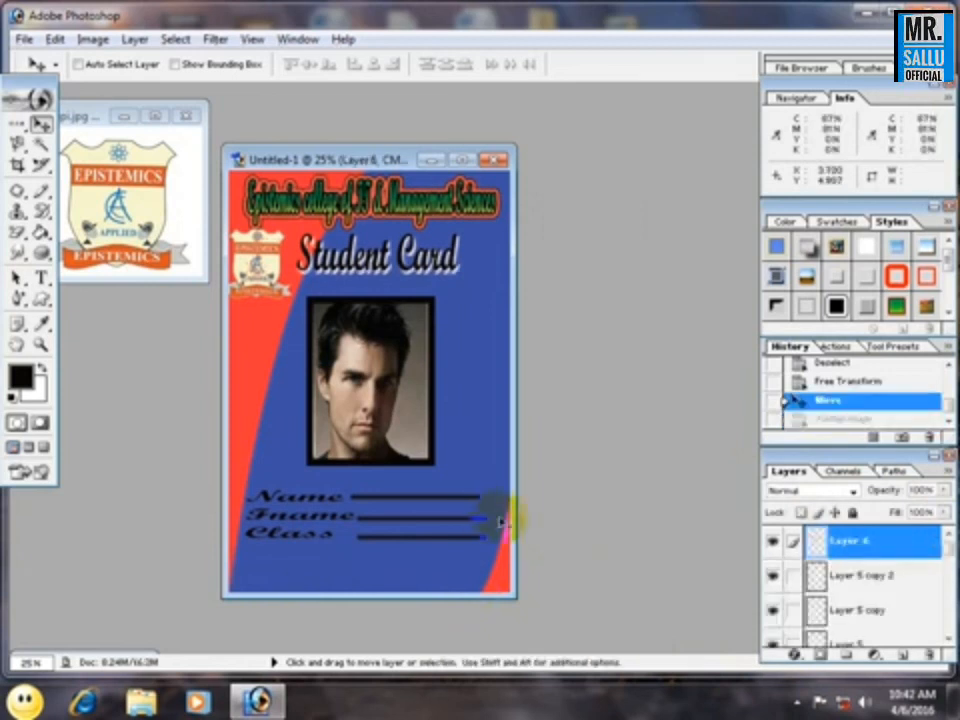
Shift the logo slightly down and right, and duplicate it over the photo's lower right corner.
right_click(269, 284)
click(291, 297)
mouse_move(253, 261)
mouse_down()
mouse_move(315, 323)
mouse_move(257, 263)
mouse_up()
alt+drag(257, 263, 385, 442)
Enlarge the logo copy to about 274.6% width and 208.7% height and place it over the detail lines below the photo.
key(ctrl+t)
drag(360, 402, 232, 282)
drag(306, 355, 357, 493)
drag(382, 405, 382, 458)
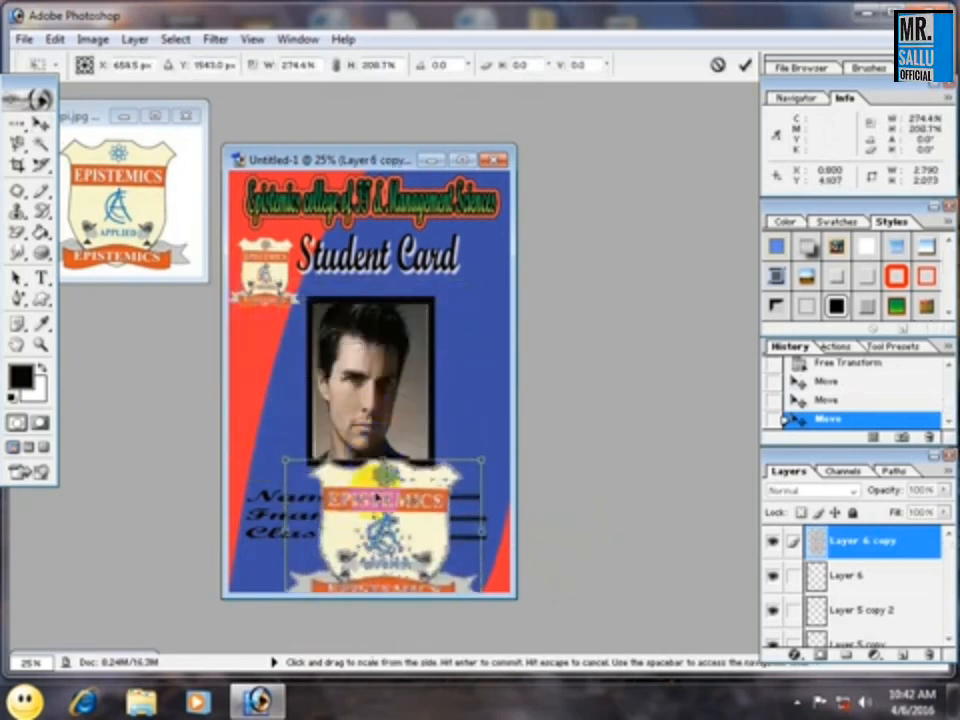
double_click(378, 503)
Try the enlarged logo copy at 11% opacity, set it to 33%, and shift it as a watermark behind the details.
key(1)
key(1)
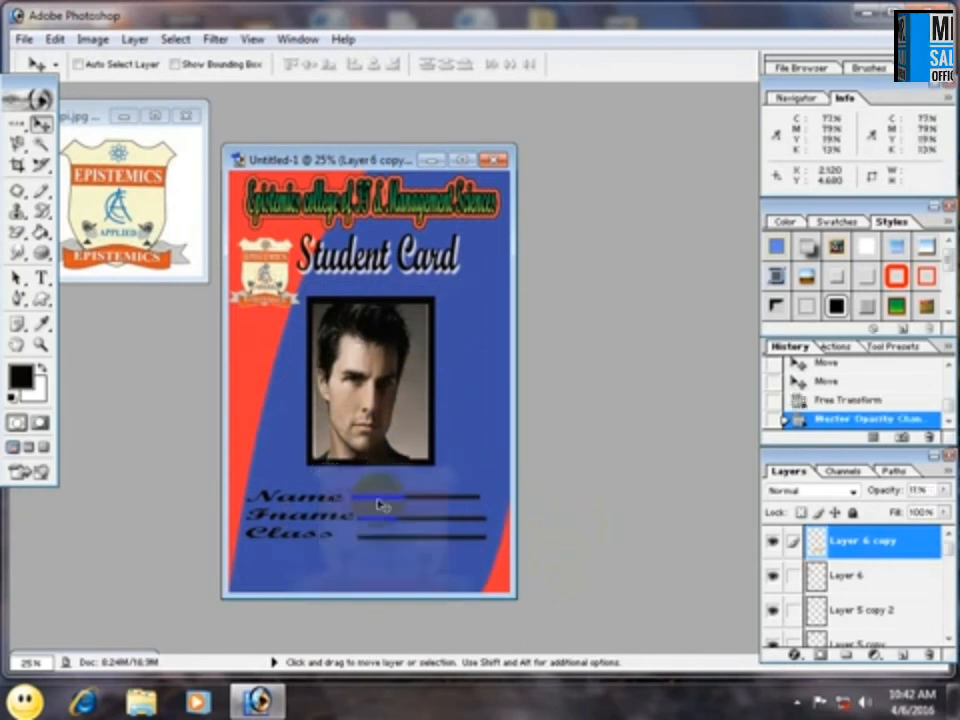
key(2)
key(2)
drag(383, 505, 487, 505)
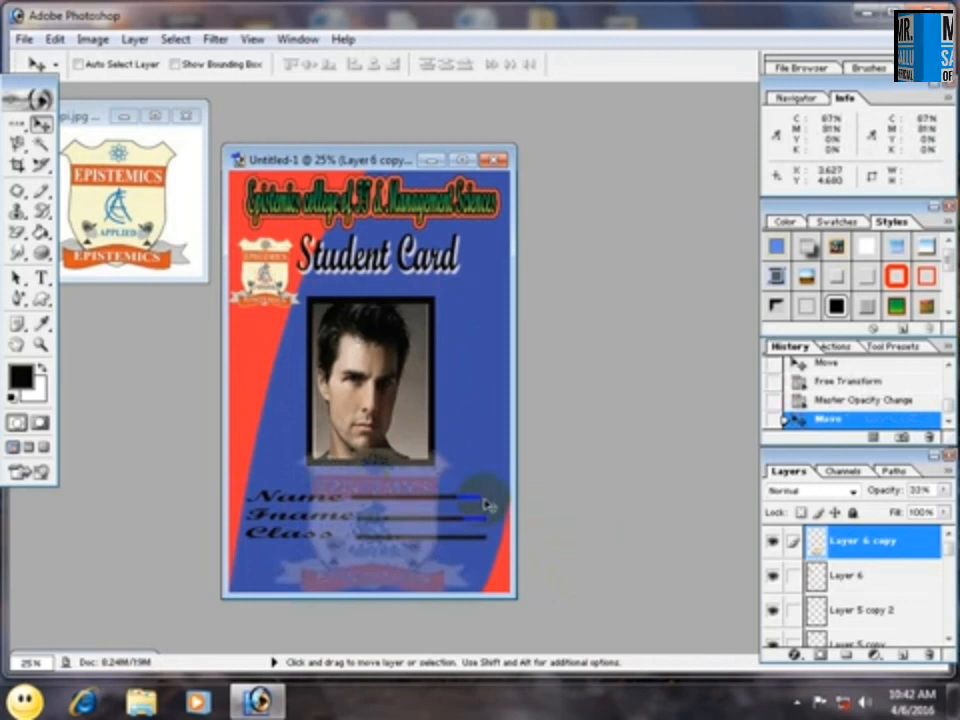
Undo the move, the opacity change and the enlargement of the logo copy.
key(ctrl+alt+z)
key(ctrl+alt+z)
key(ctrl+alt+z)
key(ctrl+alt+z)
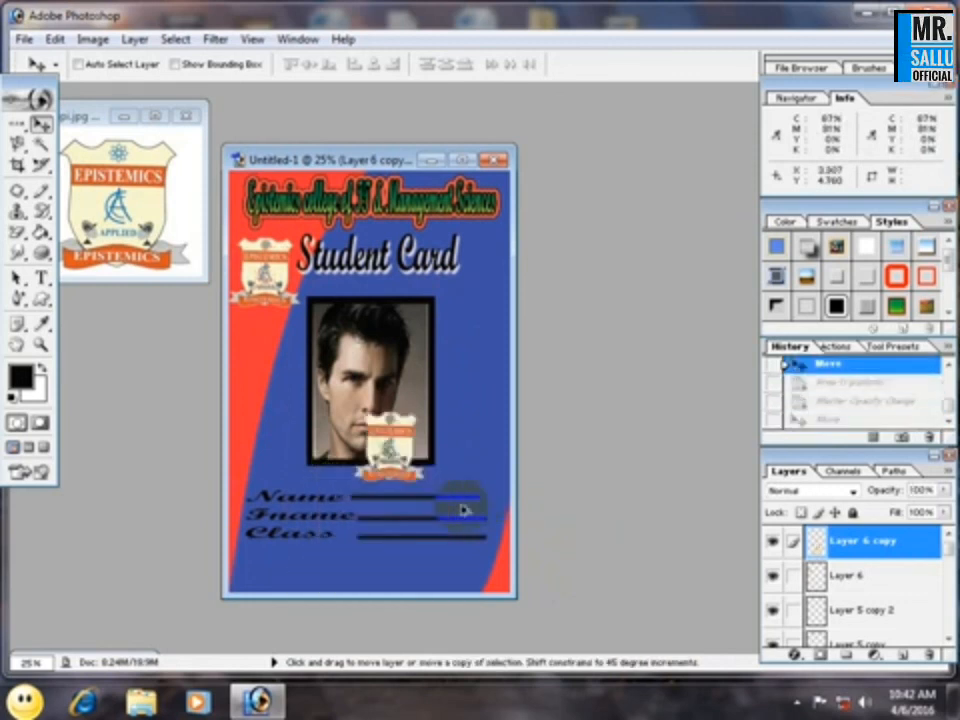